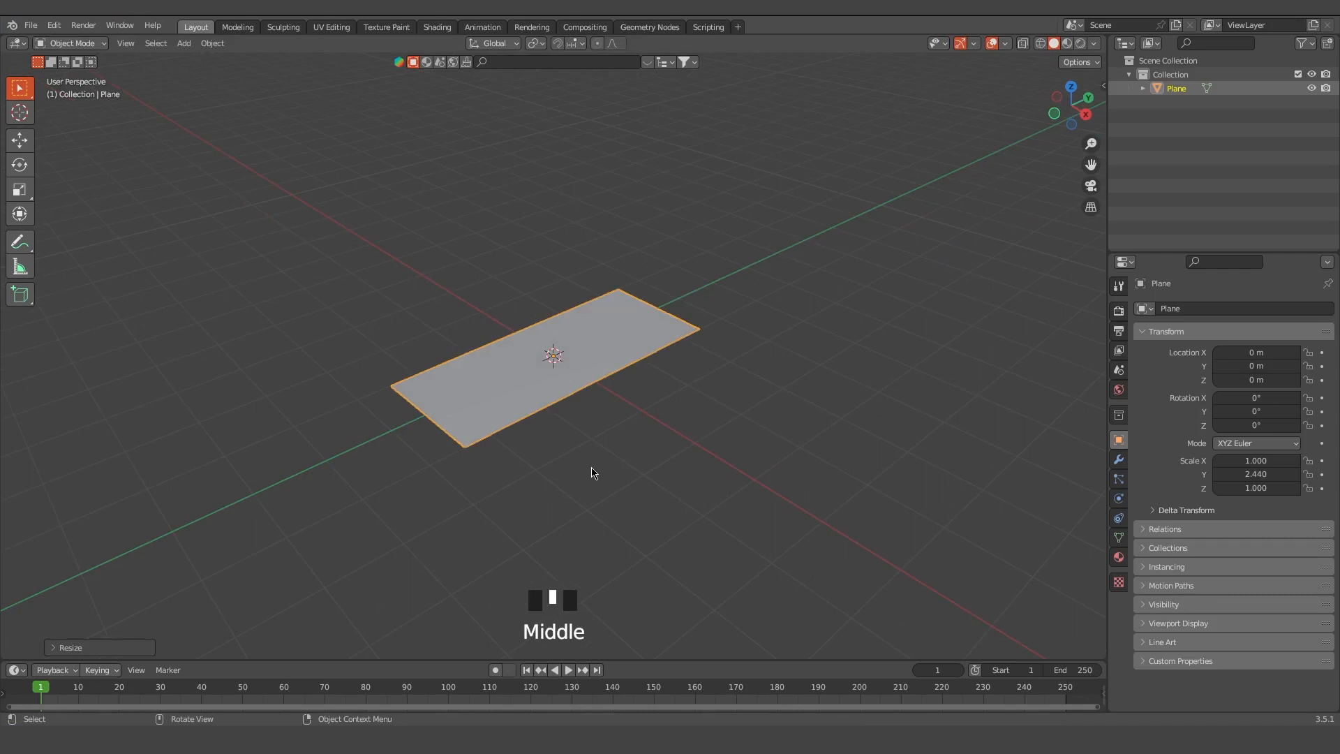
Widen the plane along X to a scale of about 1.18
key("s")
key("x")
left_click(604, 483)
Extrude the plane's face upward twice: a thin base layer first, then a main body about 0.7 m high
mouse_move(604, 482)
middle_mouse_down()
mouse_move(585, 458)
mouse_move(583, 473)
middle_mouse_up()
key("Tab")
key("e")
left_click(587, 475)
key("e")
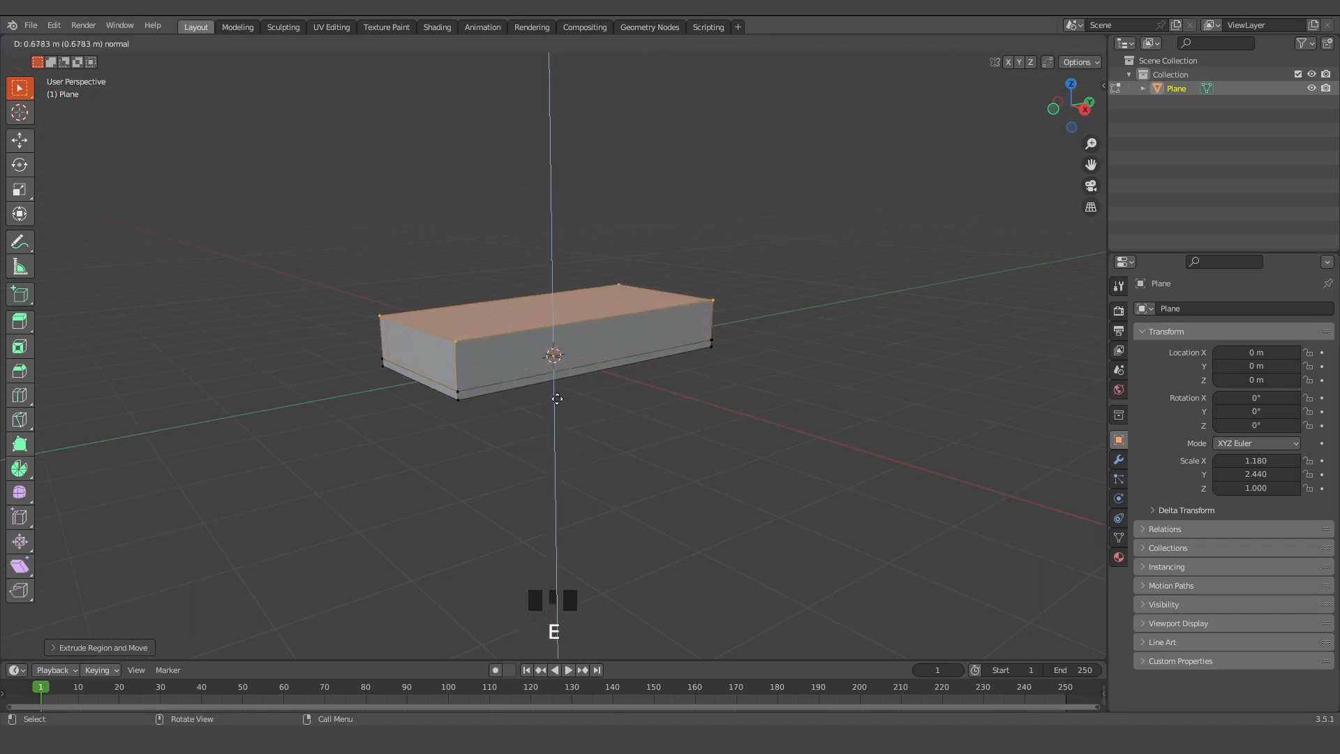
left_click(555, 391)
Add two crosswise loop cuts to the box, one at mid-length and one close to the +Y end, and return to Object Mode
key("ctrl+r")
left_click(600, 381)
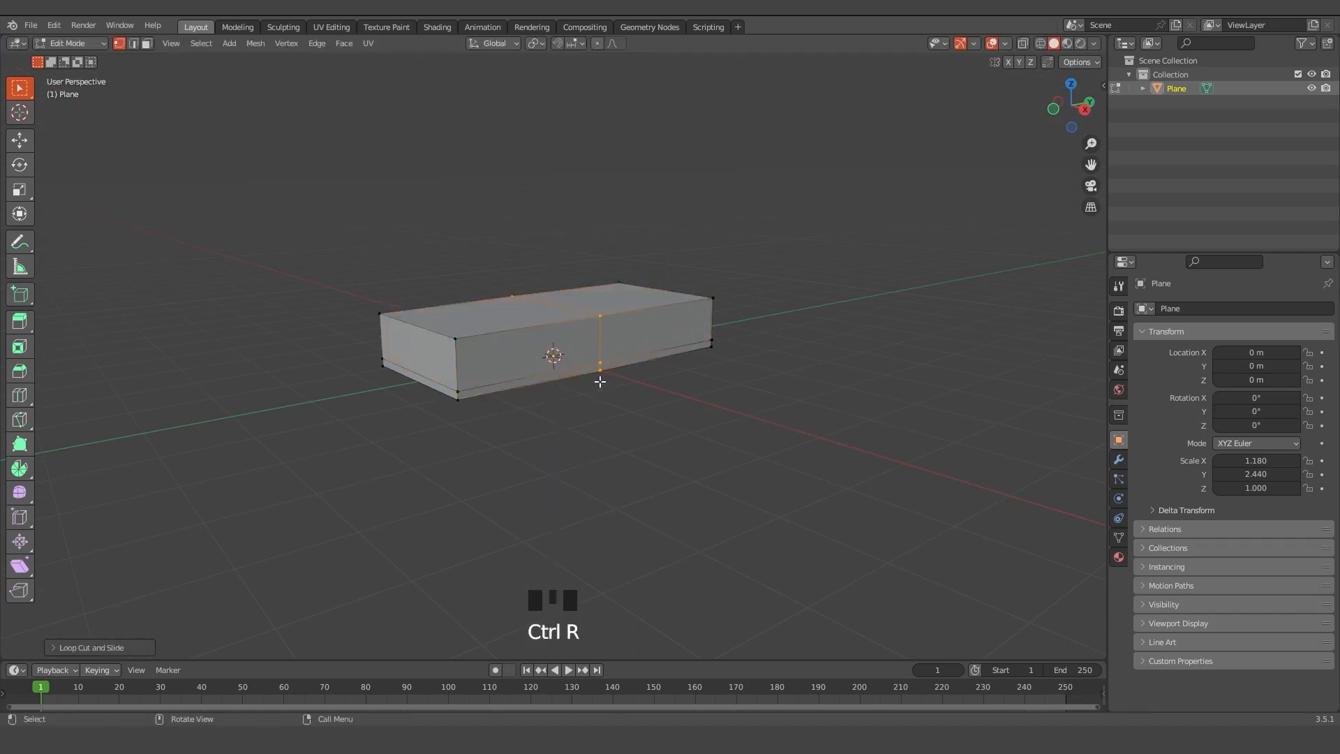
key("ctrl+r")
left_click(691, 371)
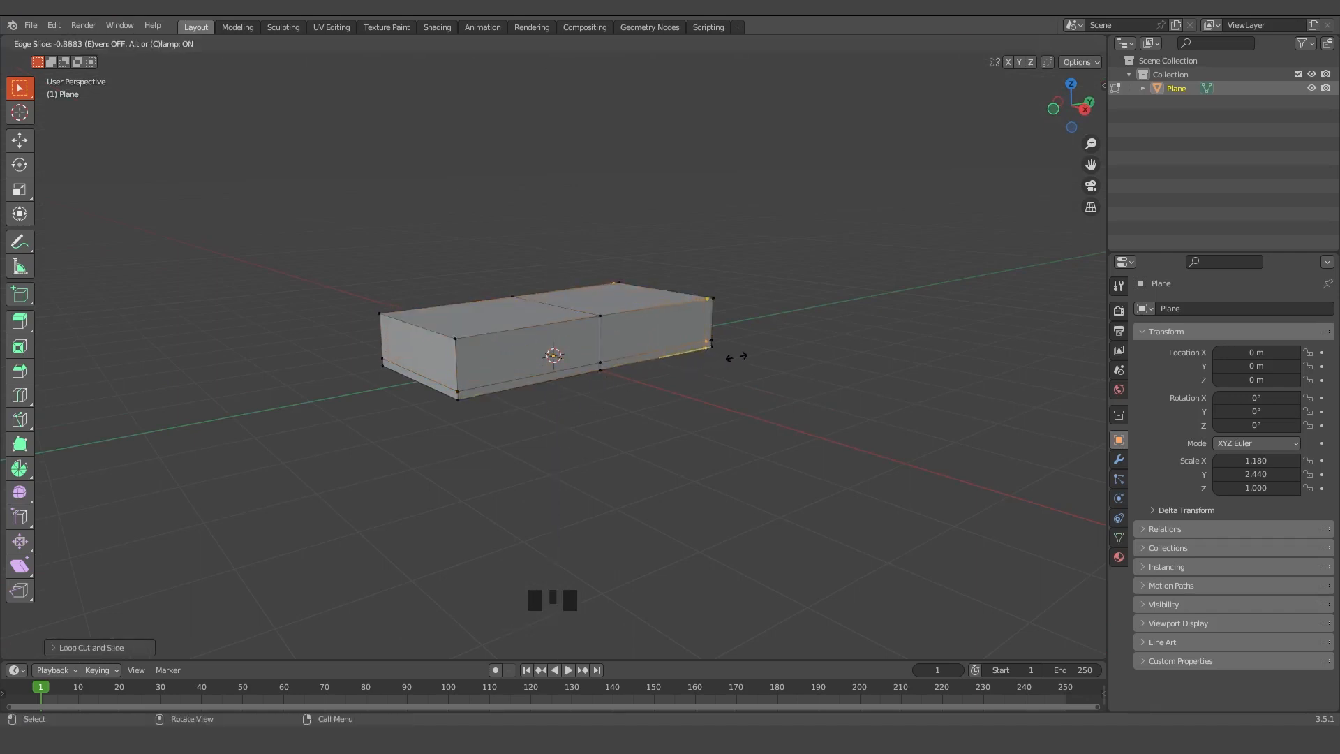
left_click(739, 392)
key("Tab")
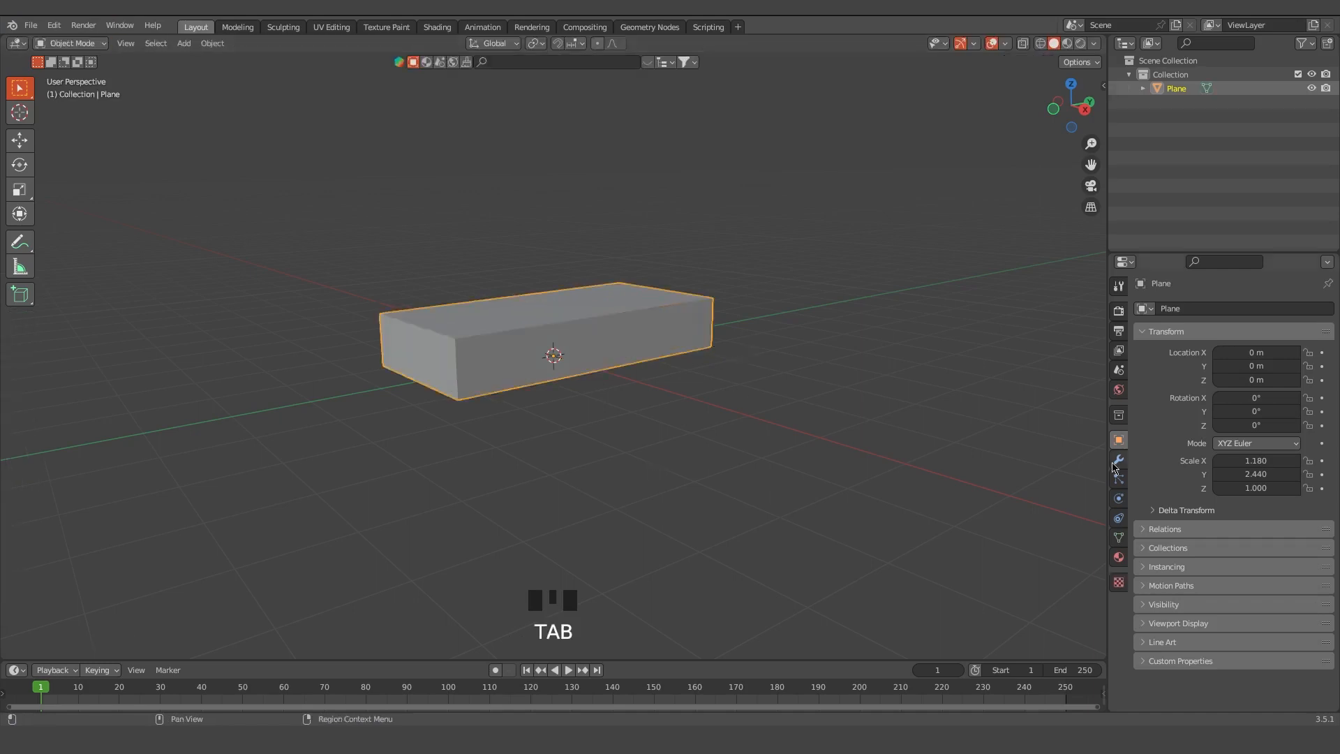
Add a Subdivision Surface modifier to the box with viewport level 2
left_click(1119, 459)
left_click(1233, 340)
left_click(1066, 486)
left_click(1310, 401)
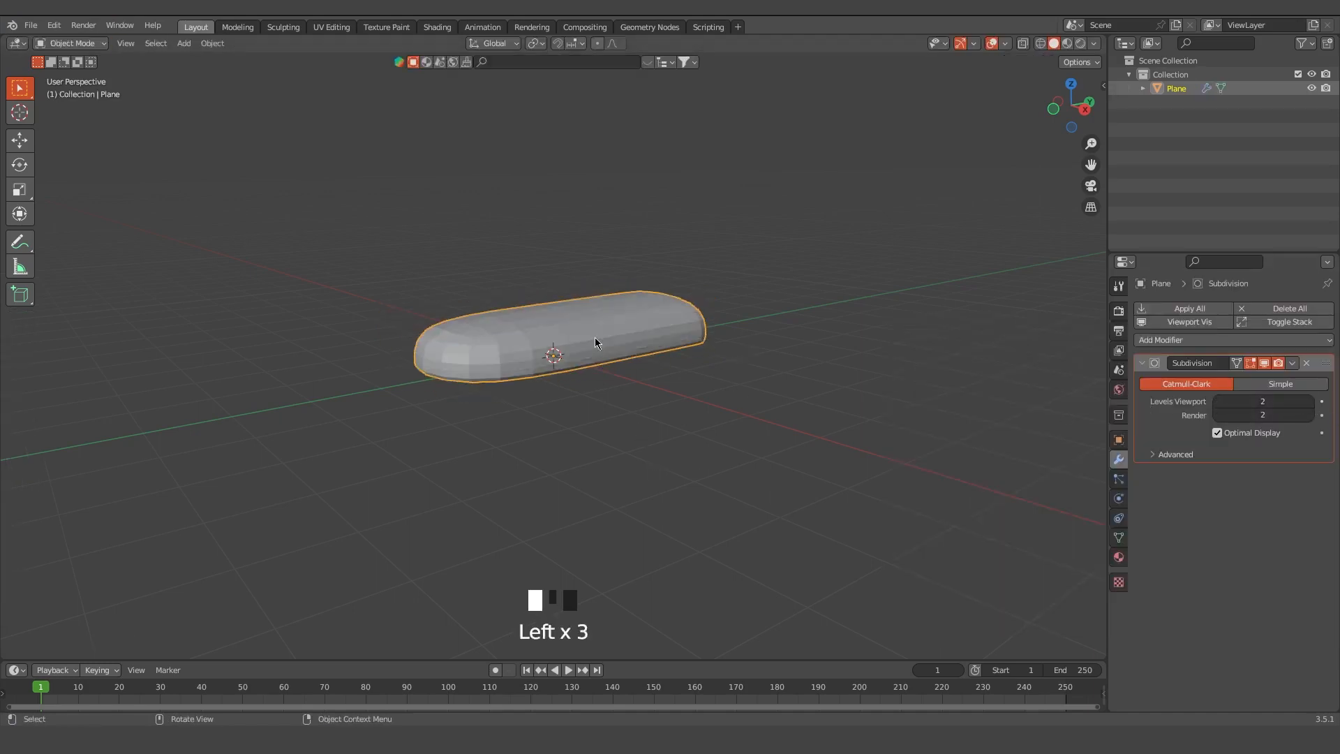
Extrude the thin base-layer side faces around the -Y half of the body outward along their normals to form a wide flange
key("Tab")
left_click(492, 386)
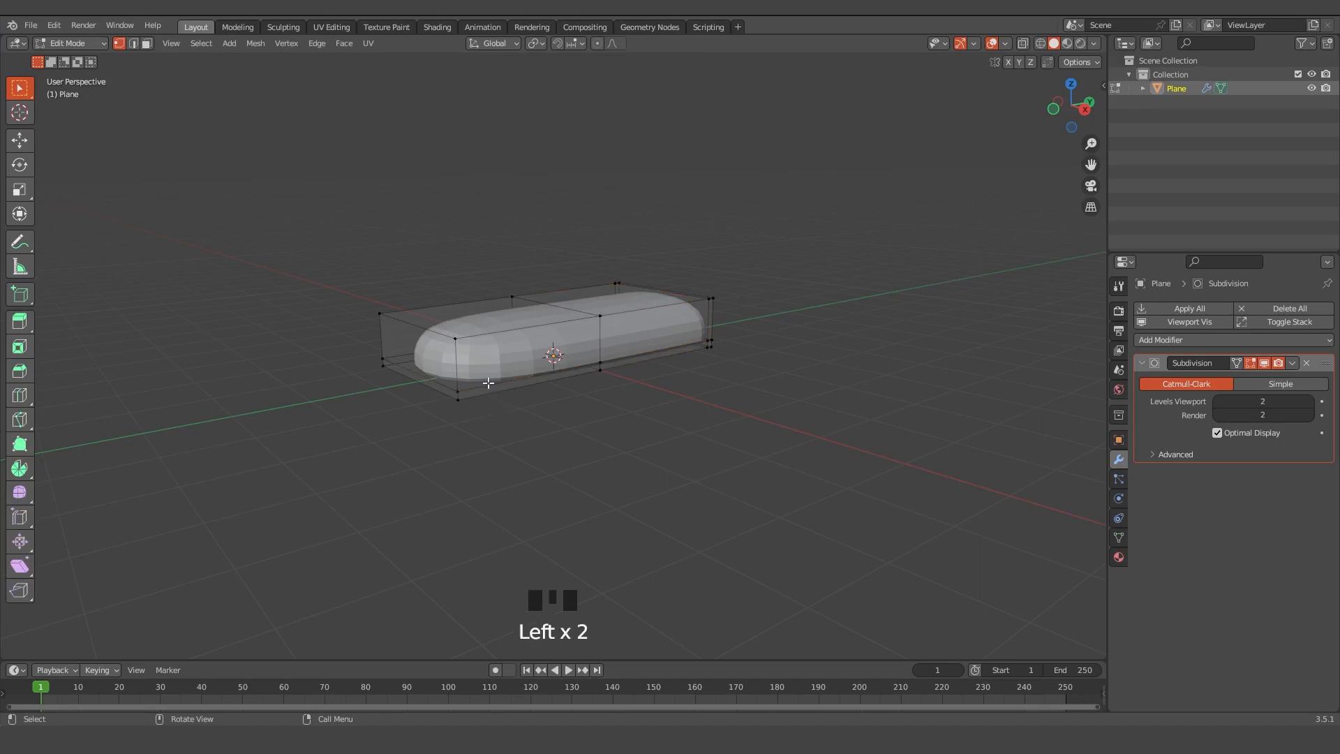
middle_click_drag(429, 386, 593, 495)
left_click(593, 391, "shift")
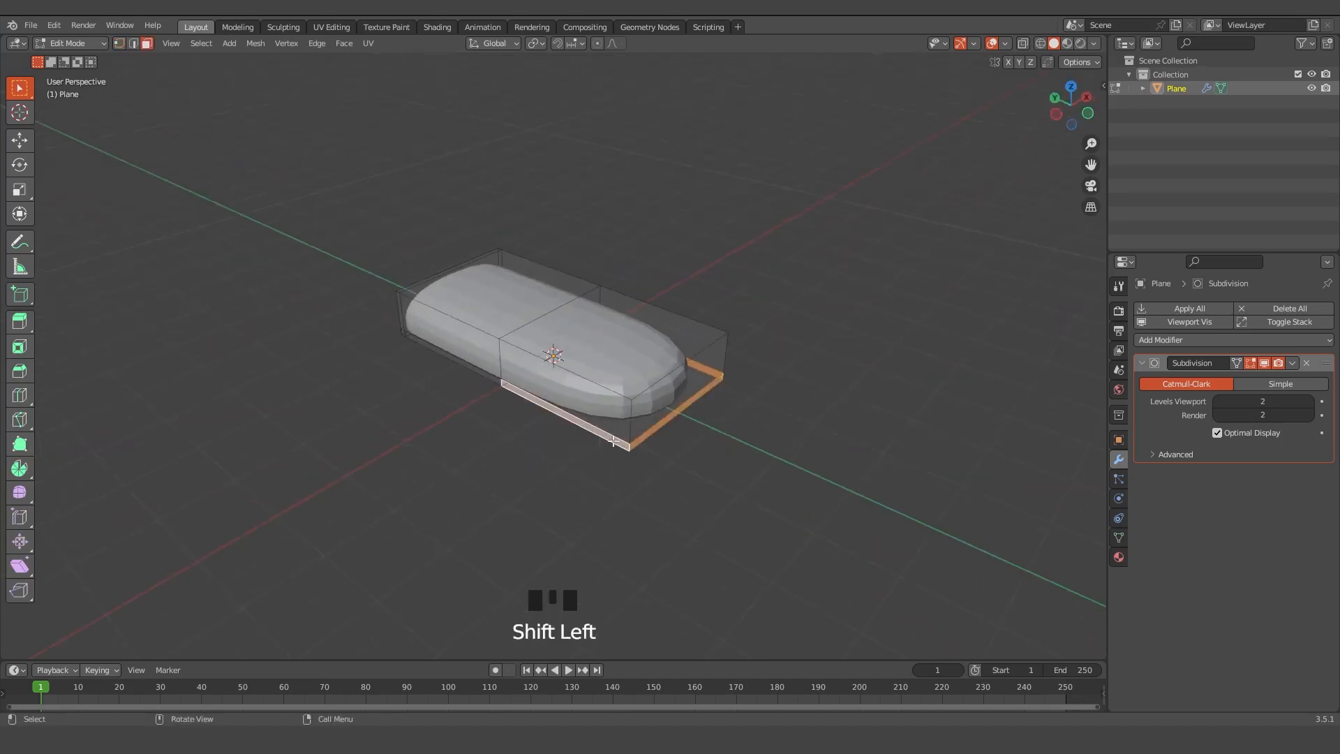
middle_click_drag(594, 391, 562, 472)
key("alt+e")
left_click(562, 492)
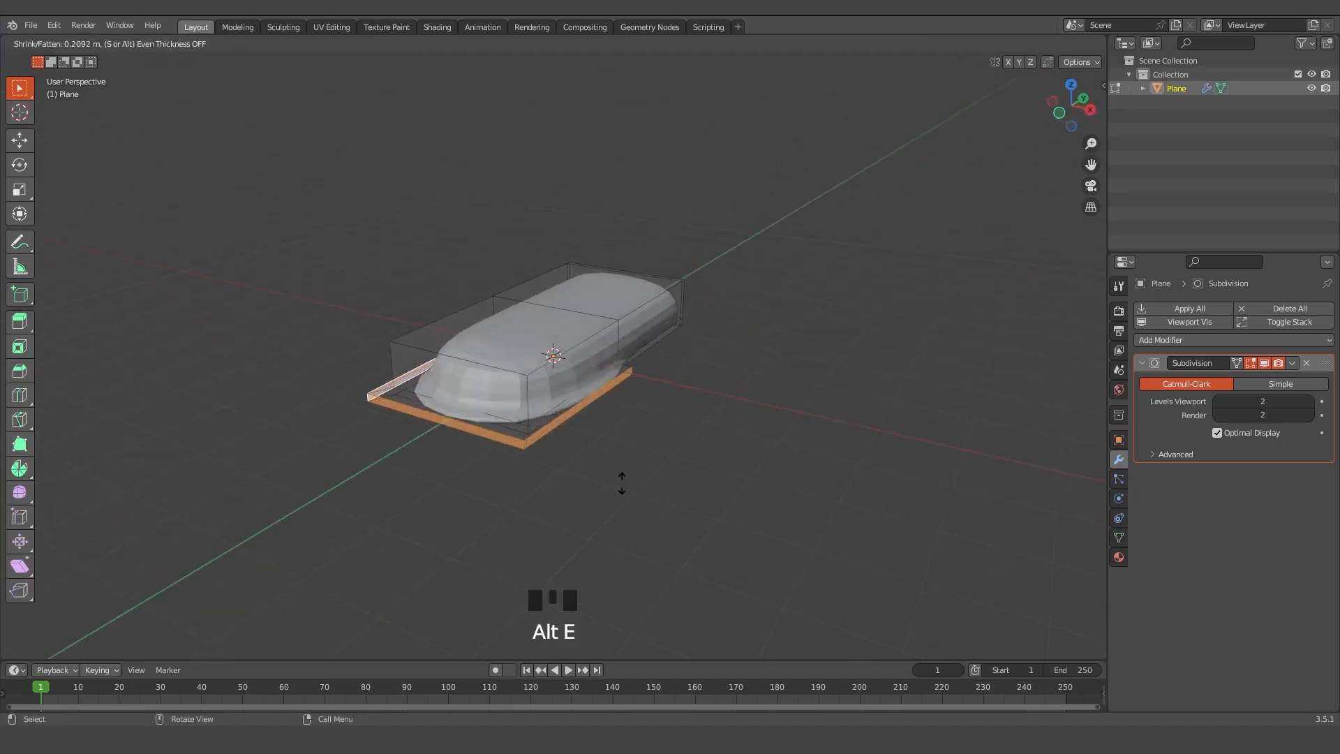
left_click(583, 462)
Subdivide the upper and lower outer edges on the flange's +X side
middle_click_drag(584, 461, 654, 521)
left_click(803, 439)
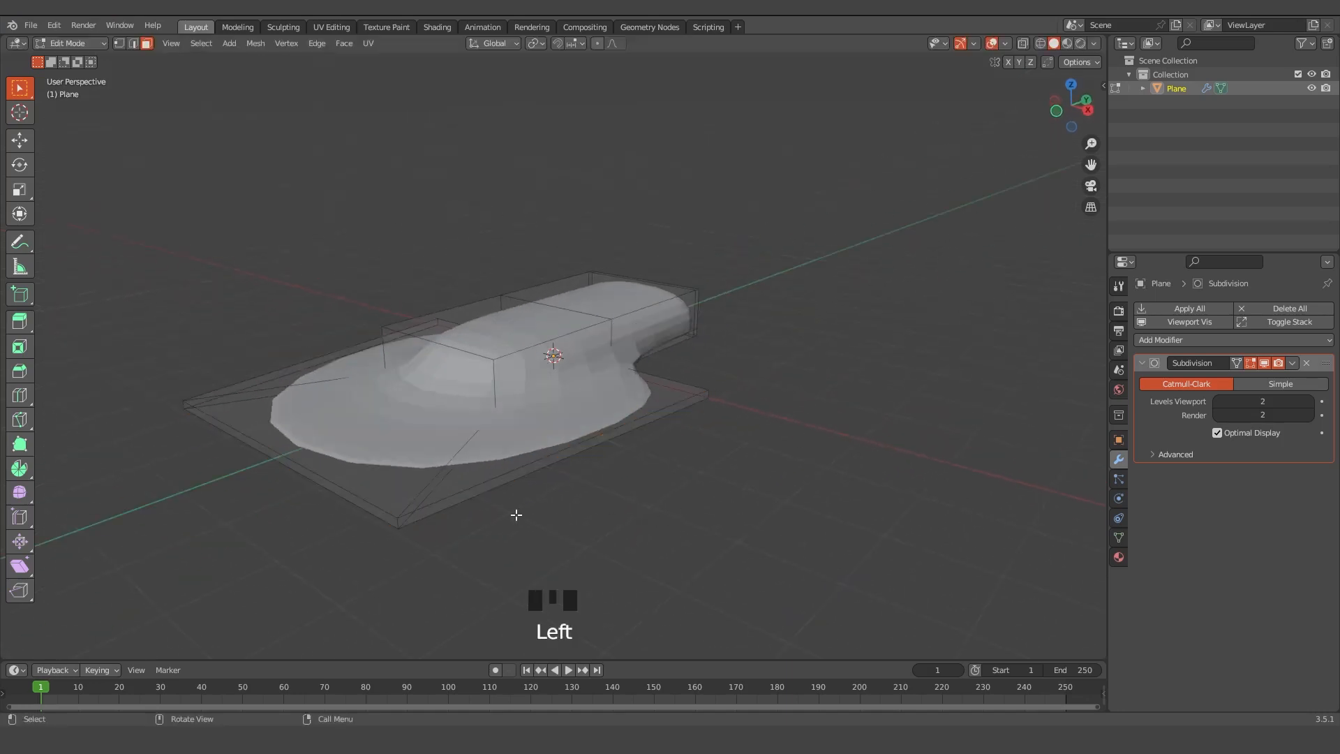
left_click(549, 455, "shift")
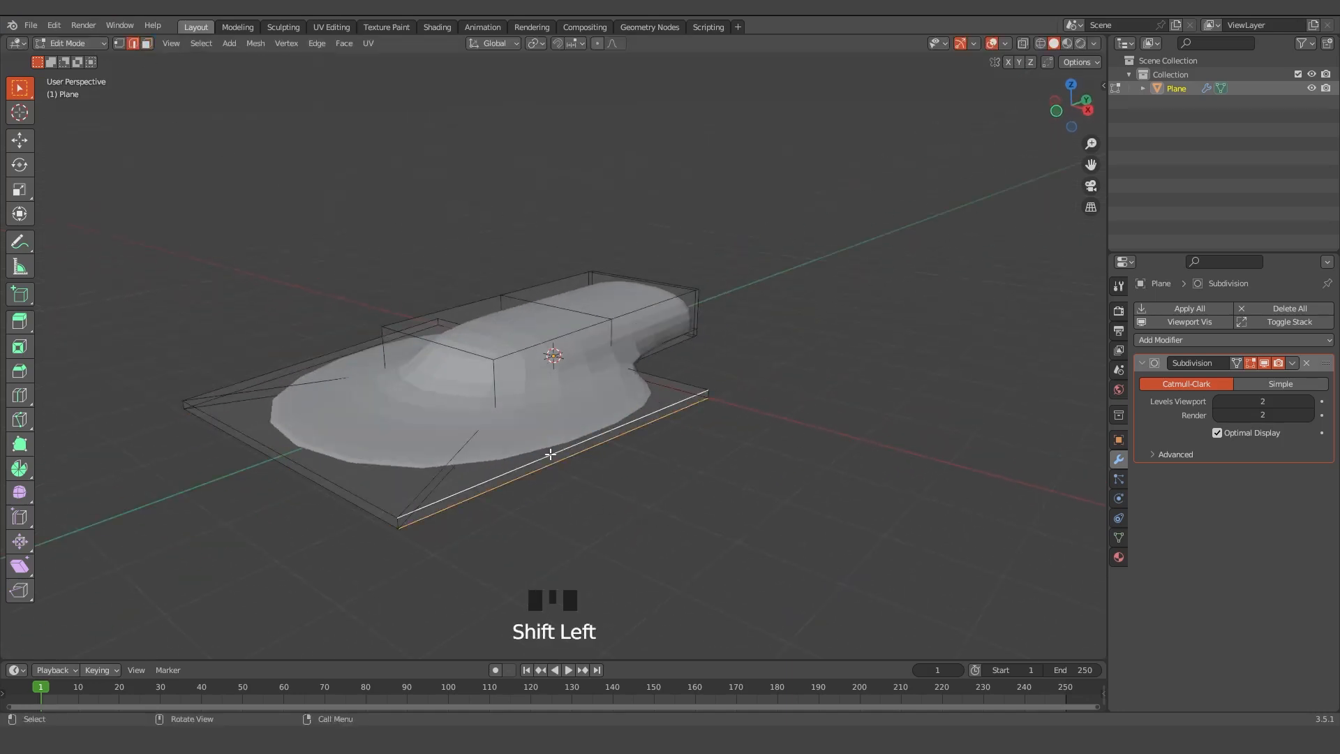
right_click(549, 455)
left_click(529, 303)
Subdivide the upper and lower outer edges along the flange's front end
middle_click_drag(411, 560, 583, 567)
left_click(536, 510)
left_click(533, 508, "shift")
right_click(530, 510)
left_click(401, 496, "shift")
right_click(402, 494)
left_click(398, 303)
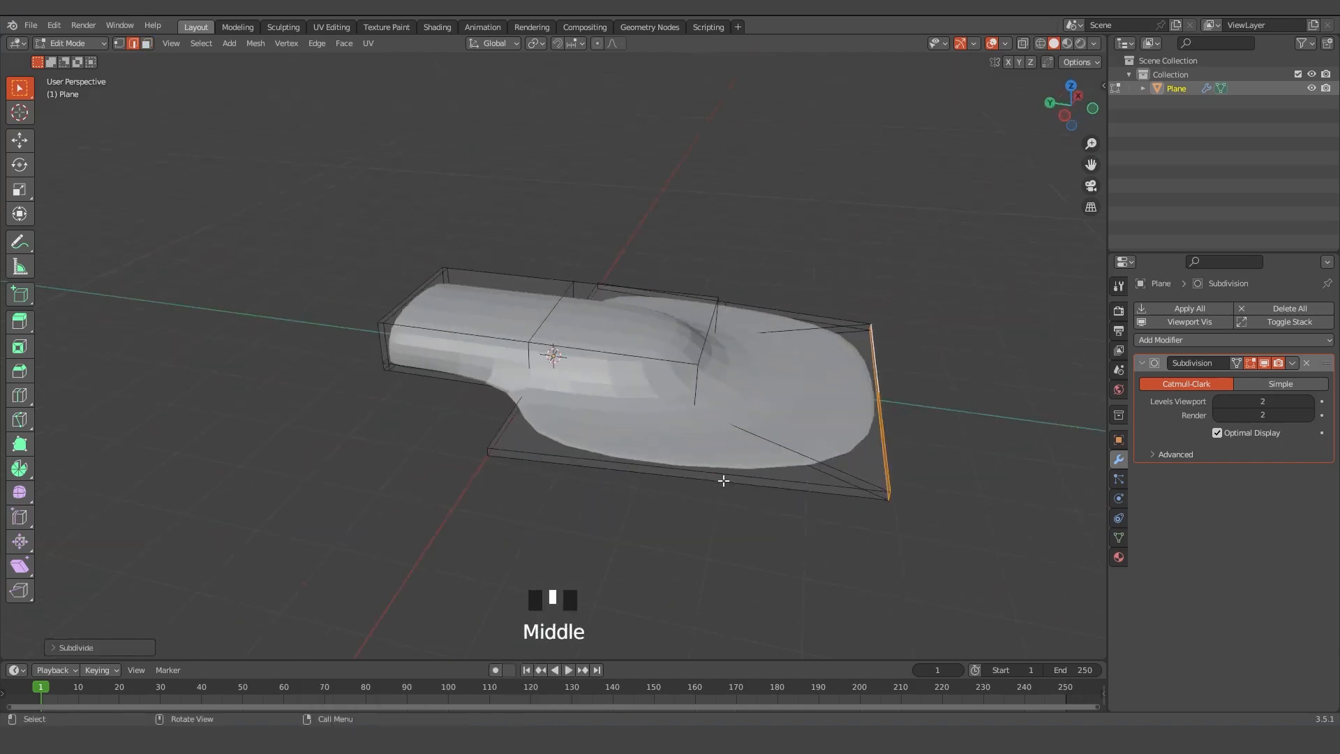
Subdivide the upper and lower outer edges on the flange's -X side
left_click(724, 481)
left_click(733, 480, "shift")
right_click(735, 480)
left_click(667, 303)
In top view with X-ray on, move the flange's two rear corner vertices outward and slightly forward
middle_click_drag(763, 565, 607, 598)
scroll(739, 530, "down", 2)
middle_click_drag(739, 530, 767, 395)
key("grave")
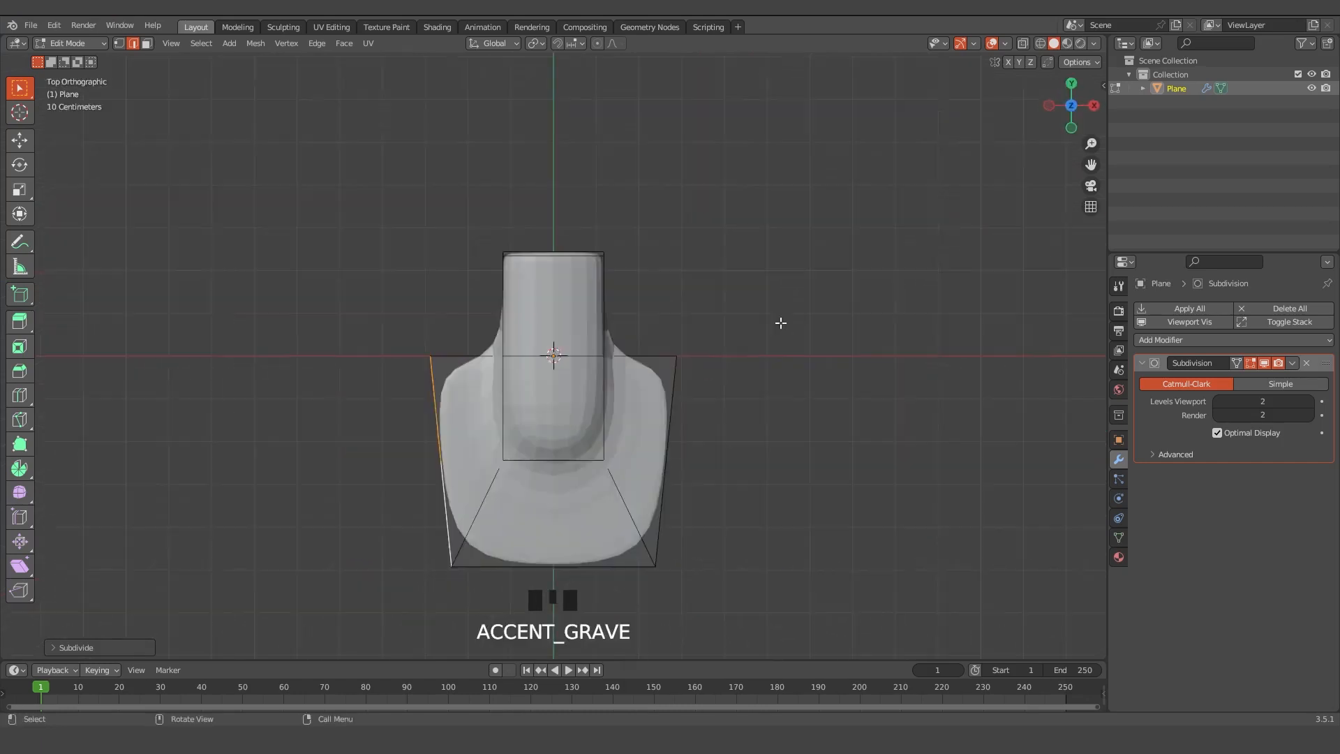
left_click(1023, 45)
middle_click_drag(706, 518, 695, 458, "shift")
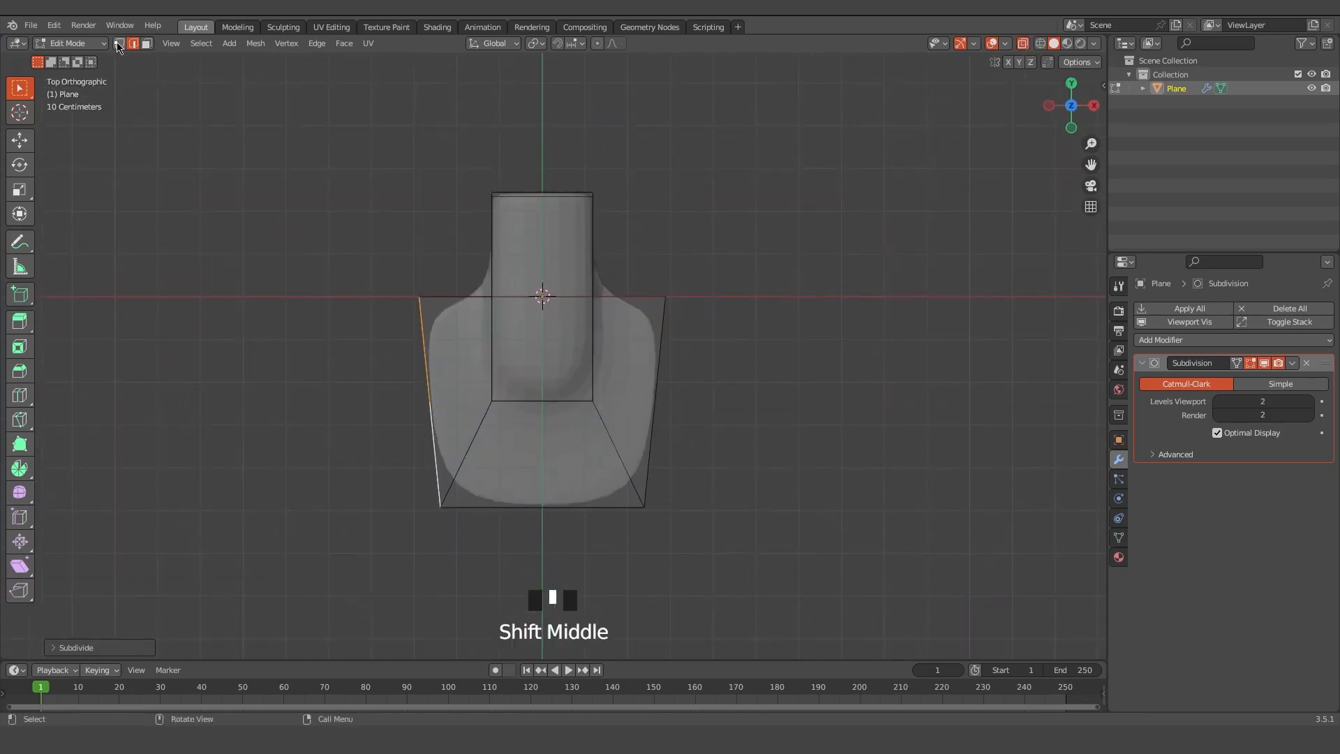
left_click(119, 44)
key("g")
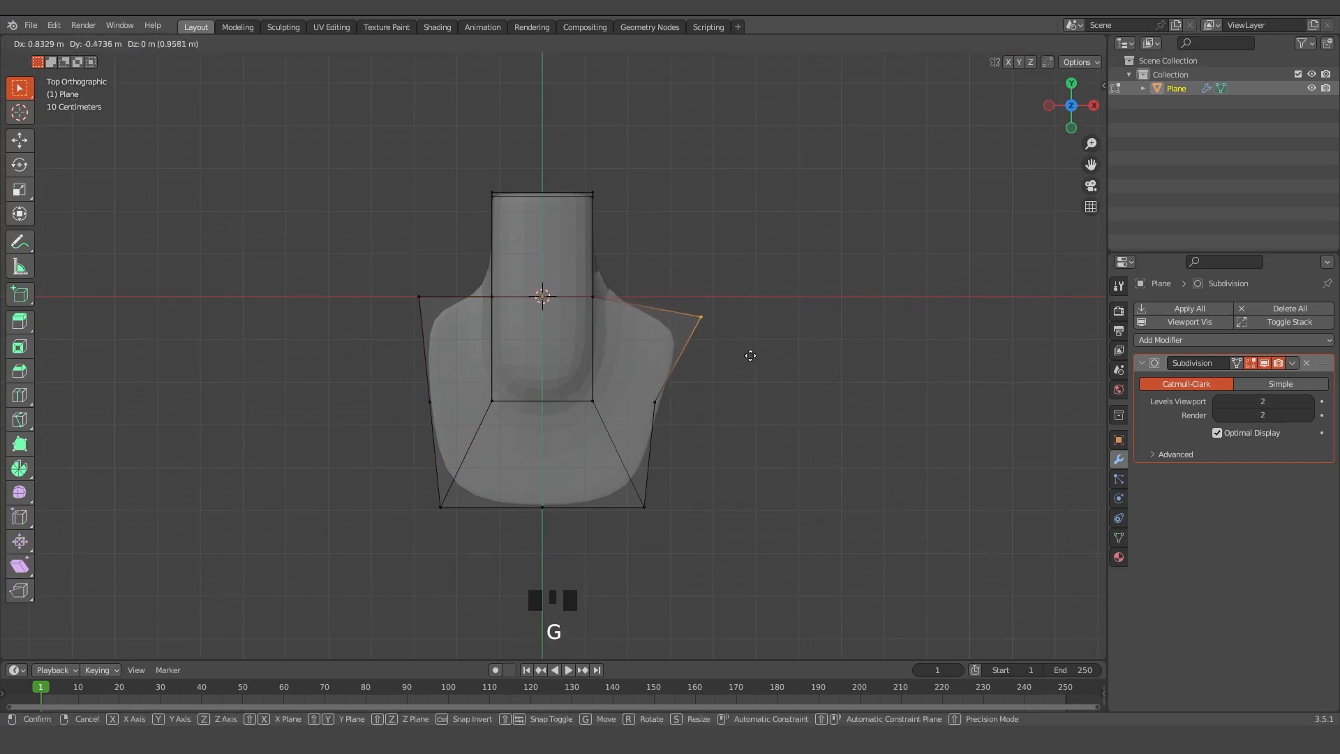
left_click(754, 357)
left_click(420, 297)
key("g")
left_click(402, 346)
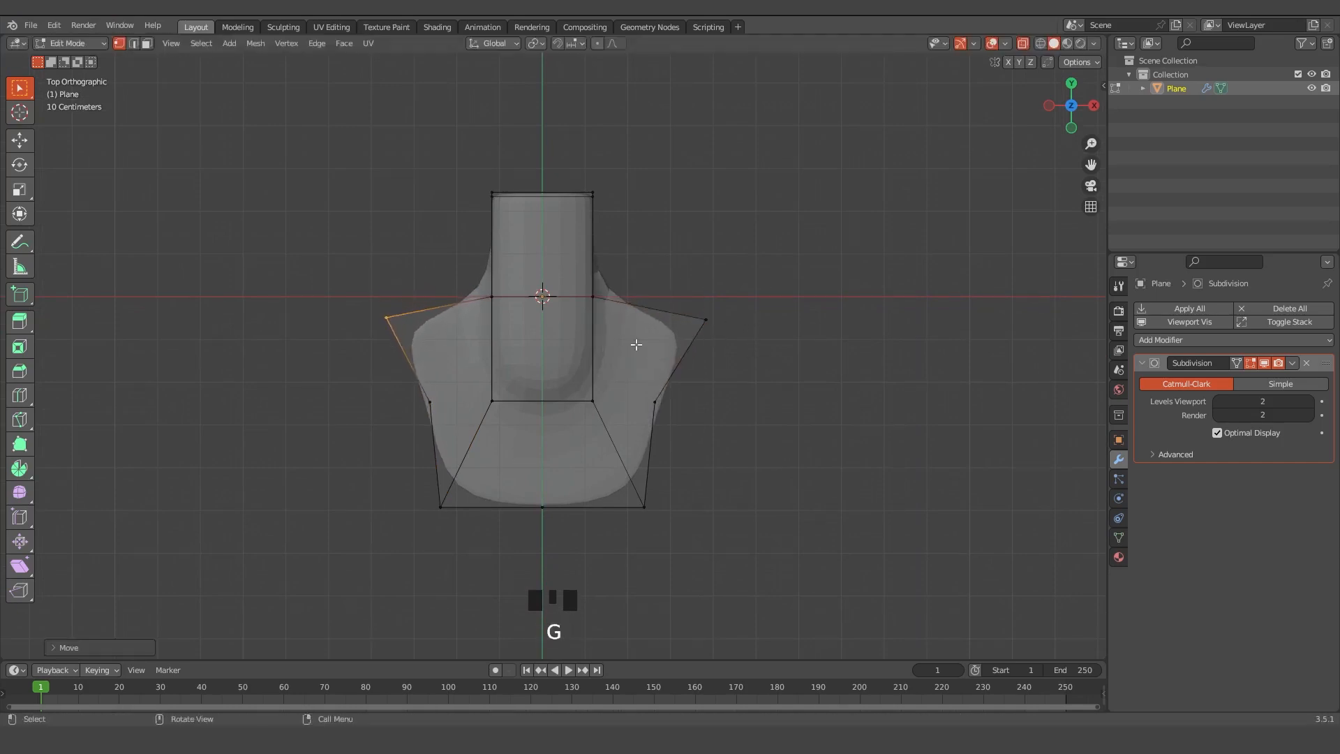
Pull the flange's +X rear corner back inward and move the +X side's middle vertices outward
left_click(726, 359)
key("g")
left_click(700, 342)
left_click(679, 422)
key("g")
left_click(711, 424)
Move the flange's -X middle vertices well outward and its -X front corner outward and back toward the body
left_click(429, 402)
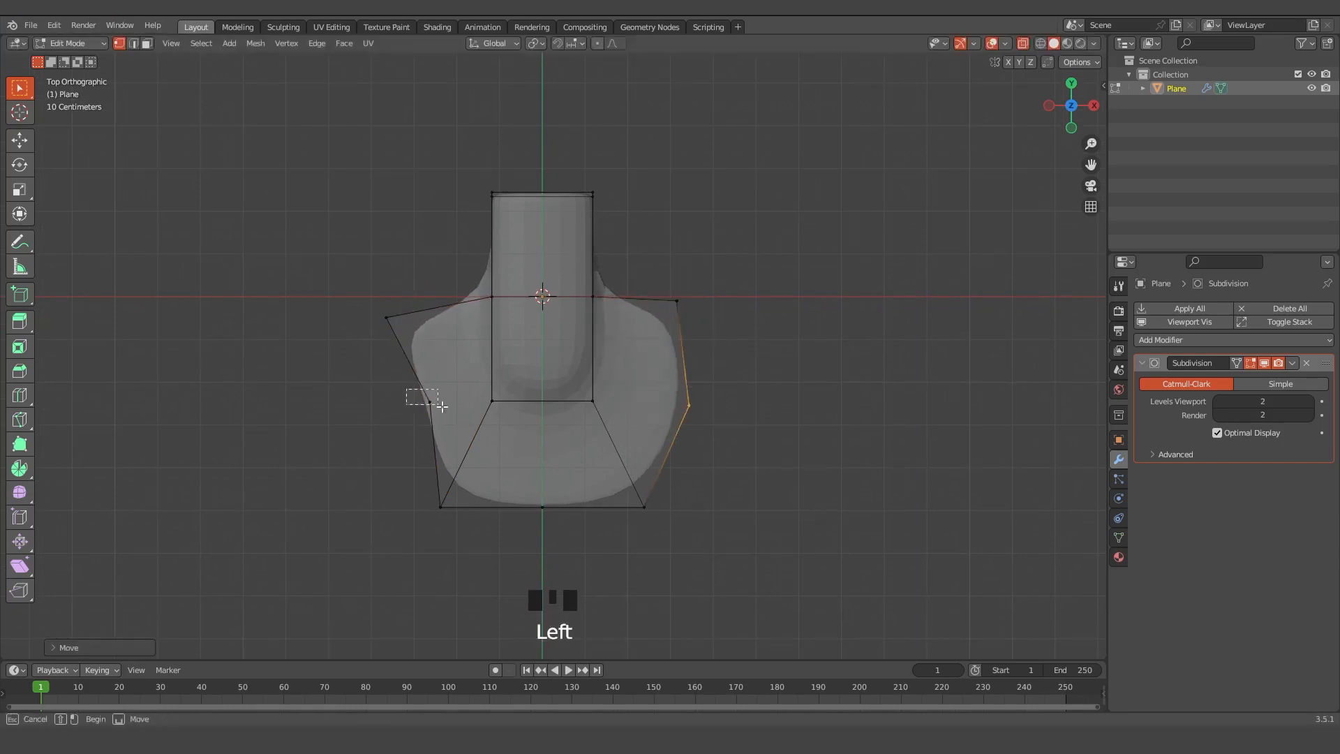
key("g")
left_click(373, 409)
left_click(440, 506)
key("g")
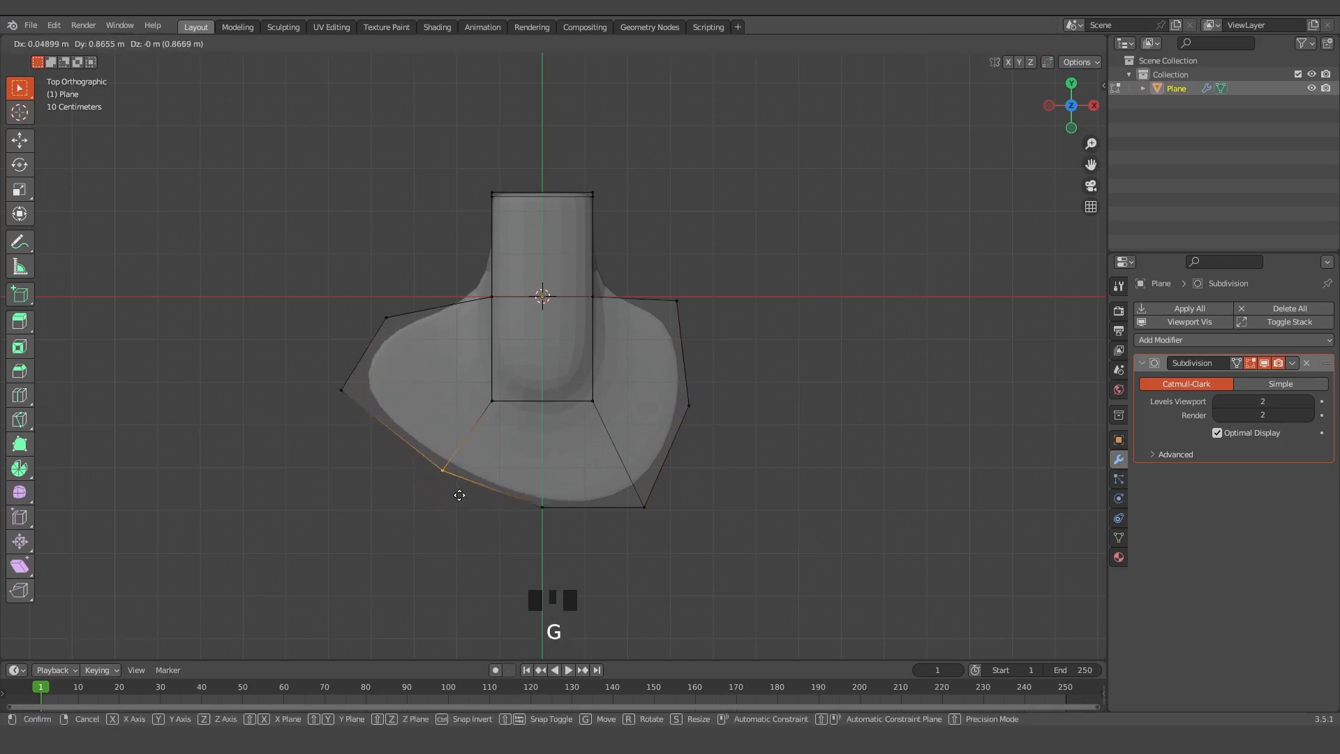
key("g")
left_click(542, 498)
Move the flange's front middle vertices forward toward +X and push its +X front corner outward
left_click(534, 503)
key("g")
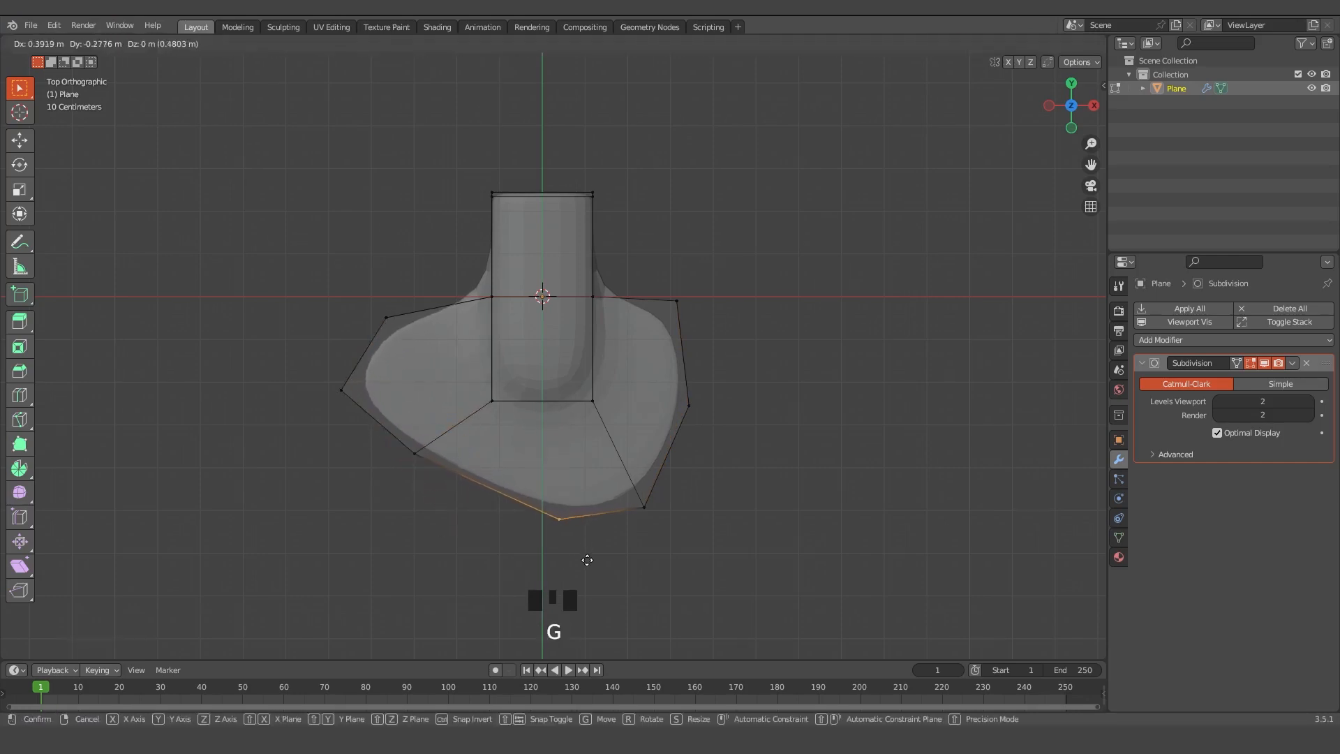
left_click(589, 563)
left_click(686, 534)
key("g")
left_click(705, 553)
Refine the flange's -X outline by nudging its rear corner back, its front corner inward and its side tip outward
left_click(388, 319)
key("g")
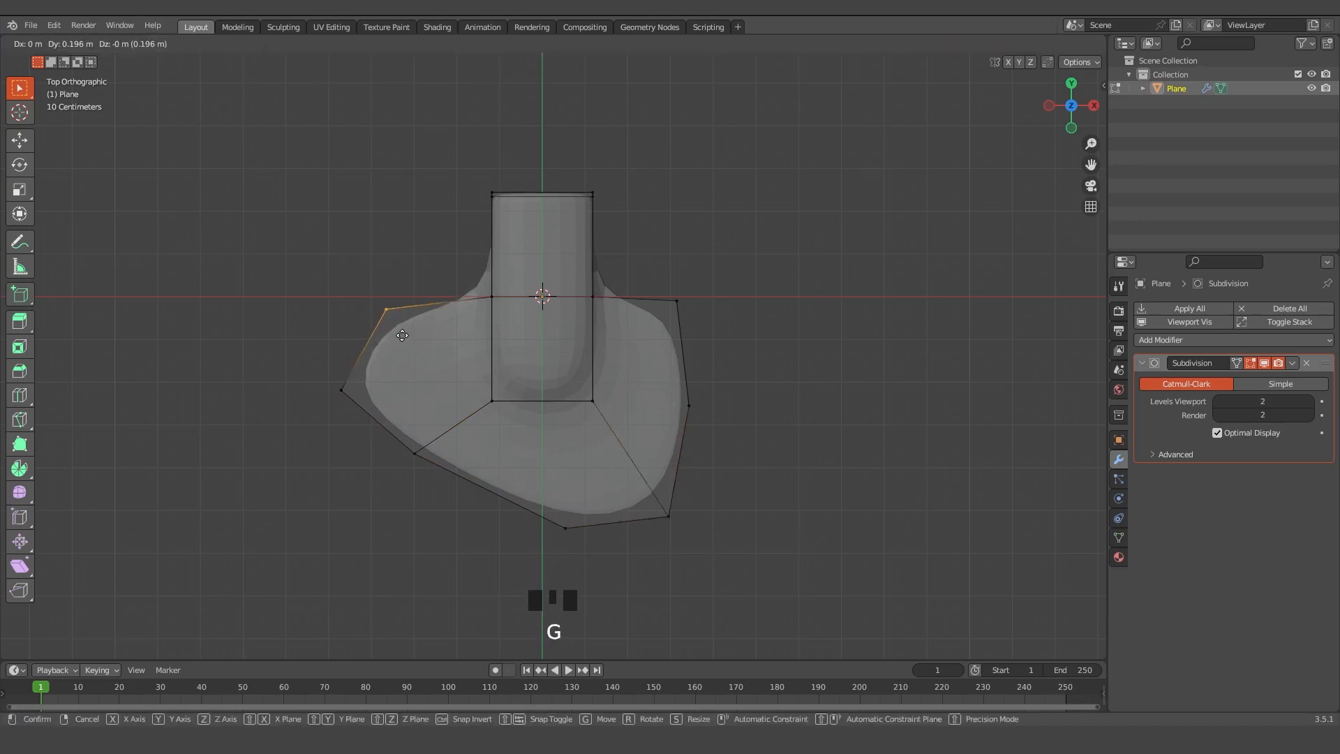
left_click(391, 303)
left_click(432, 461)
key("g")
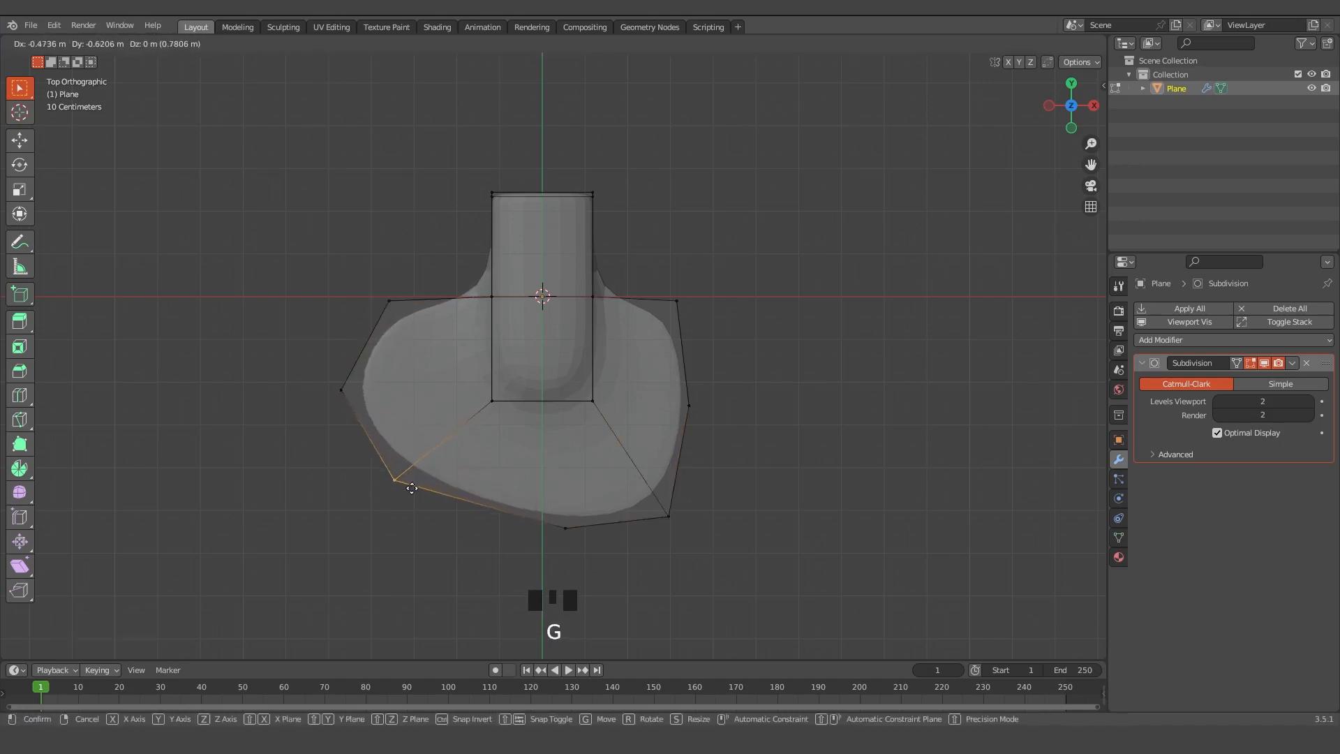
left_click(440, 454)
left_click(340, 389)
key("g")
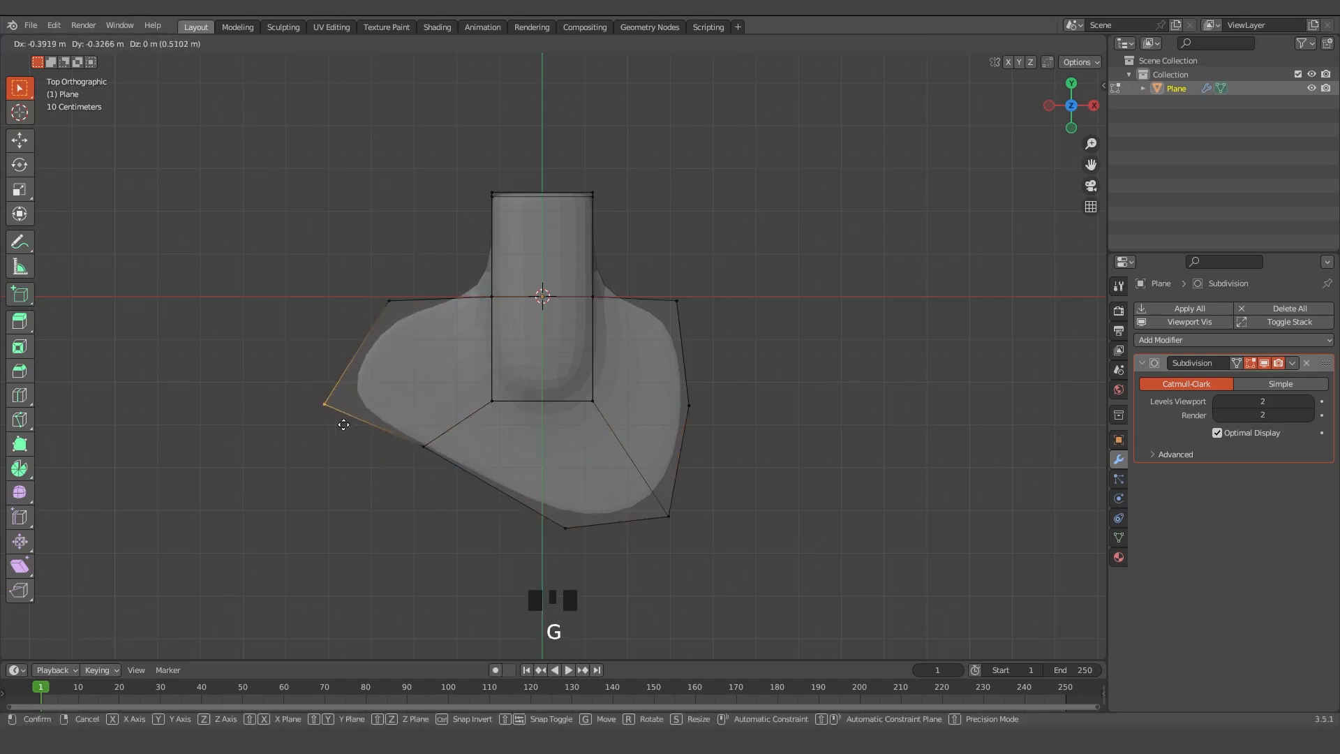
left_click(347, 425)
Turn off X-ray and add a horizontal loop cut around the raised body, slid close to its base
middle_click_drag(751, 542, 954, 243)
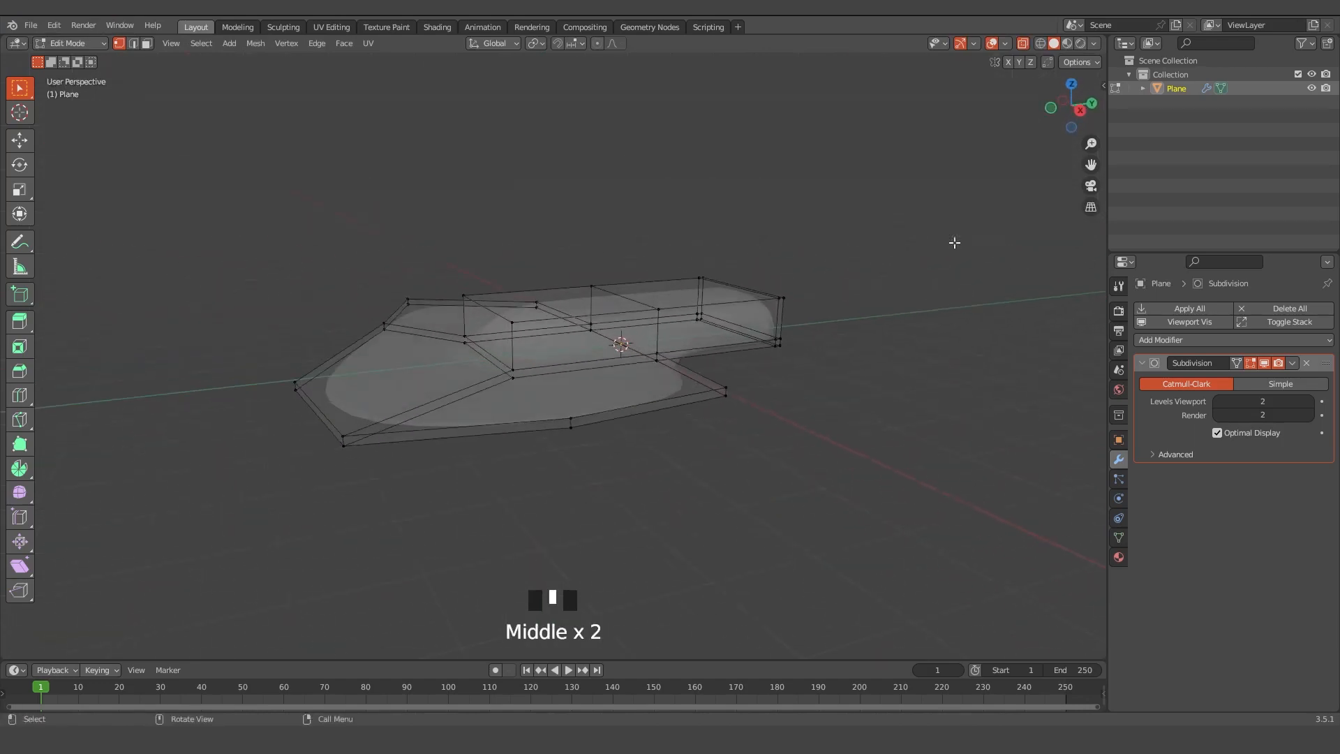
left_click(1023, 44)
key("ctrl+r")
left_click(794, 342)
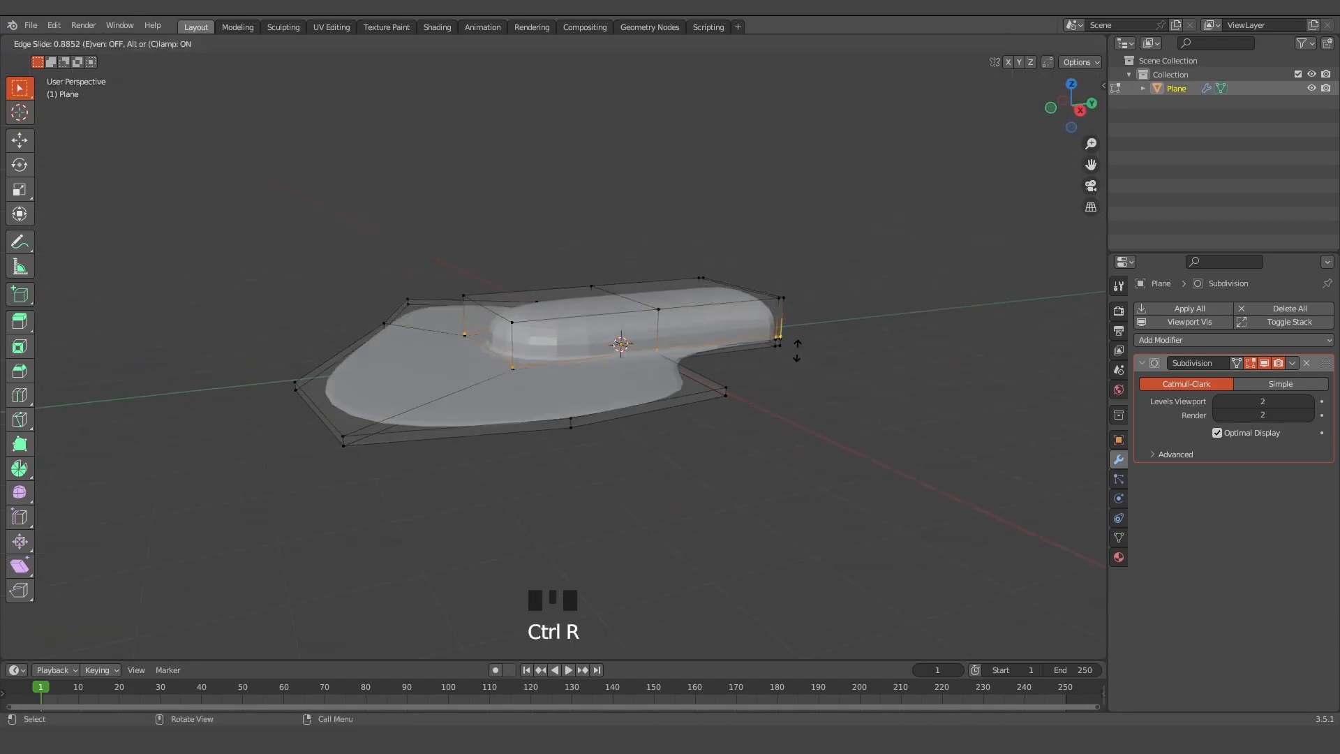
left_click(796, 347)
In top view with X-ray on, pull the flange's -X side tip inward to round off the outline
middle_click_drag(799, 463, 934, 213)
left_click(1024, 44)
key("grave")
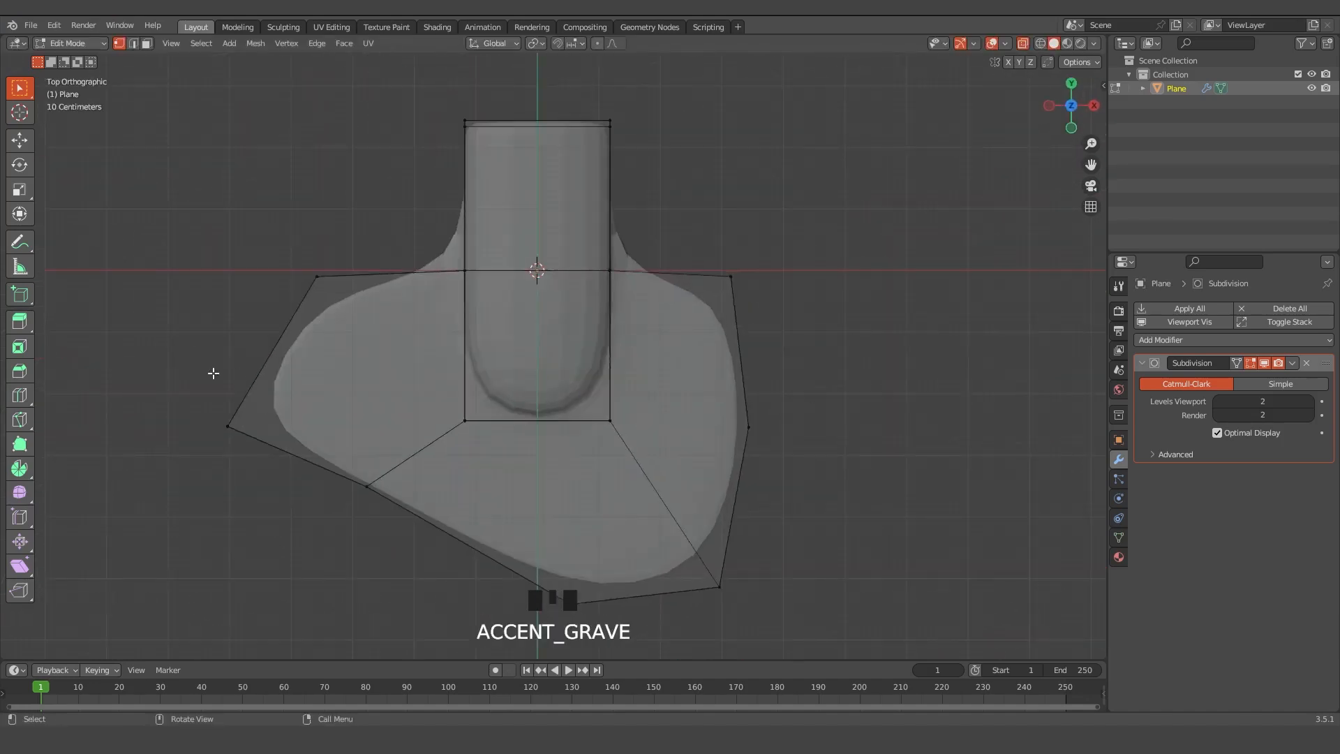
left_click(249, 462)
key("g")
left_click(276, 457)
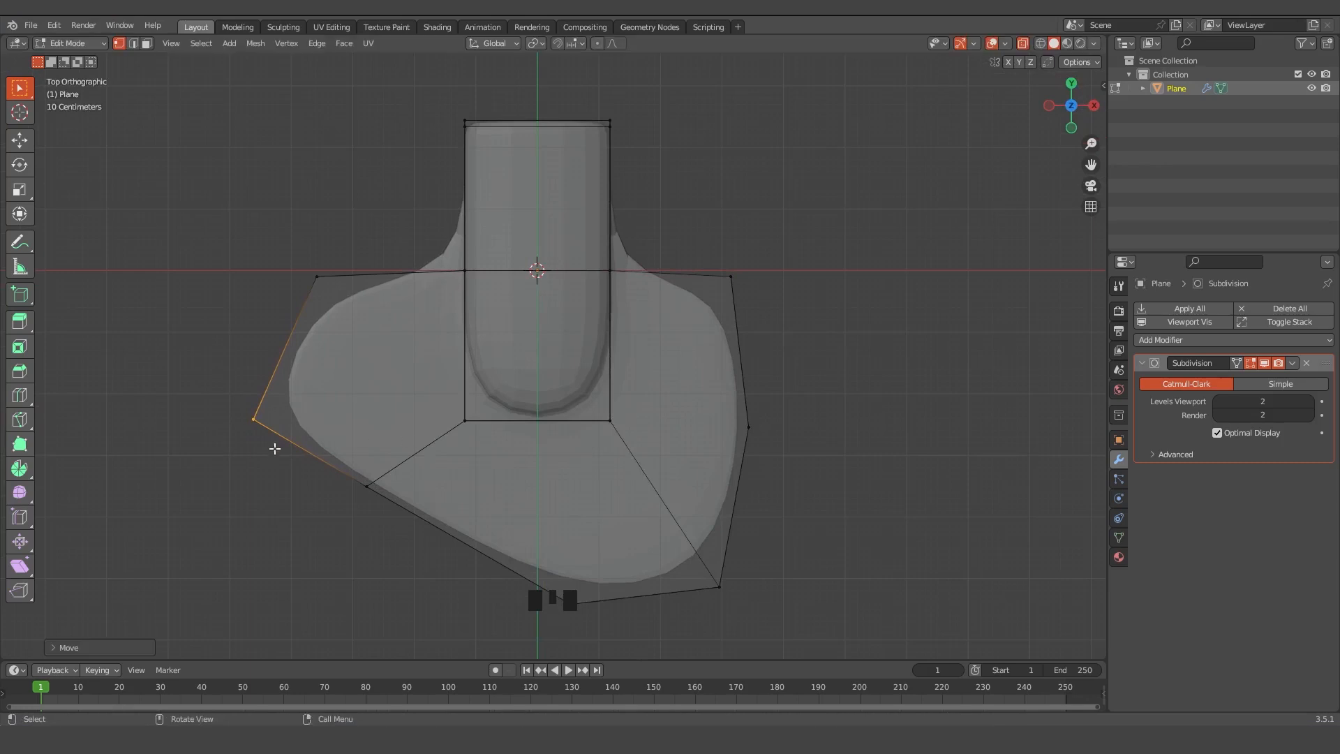
key("g")
left_click(286, 437)
Reposition the flange's front middle and +X front corner vertices together, and turn off X-ray
left_click_drag(540, 580, 687, 634)
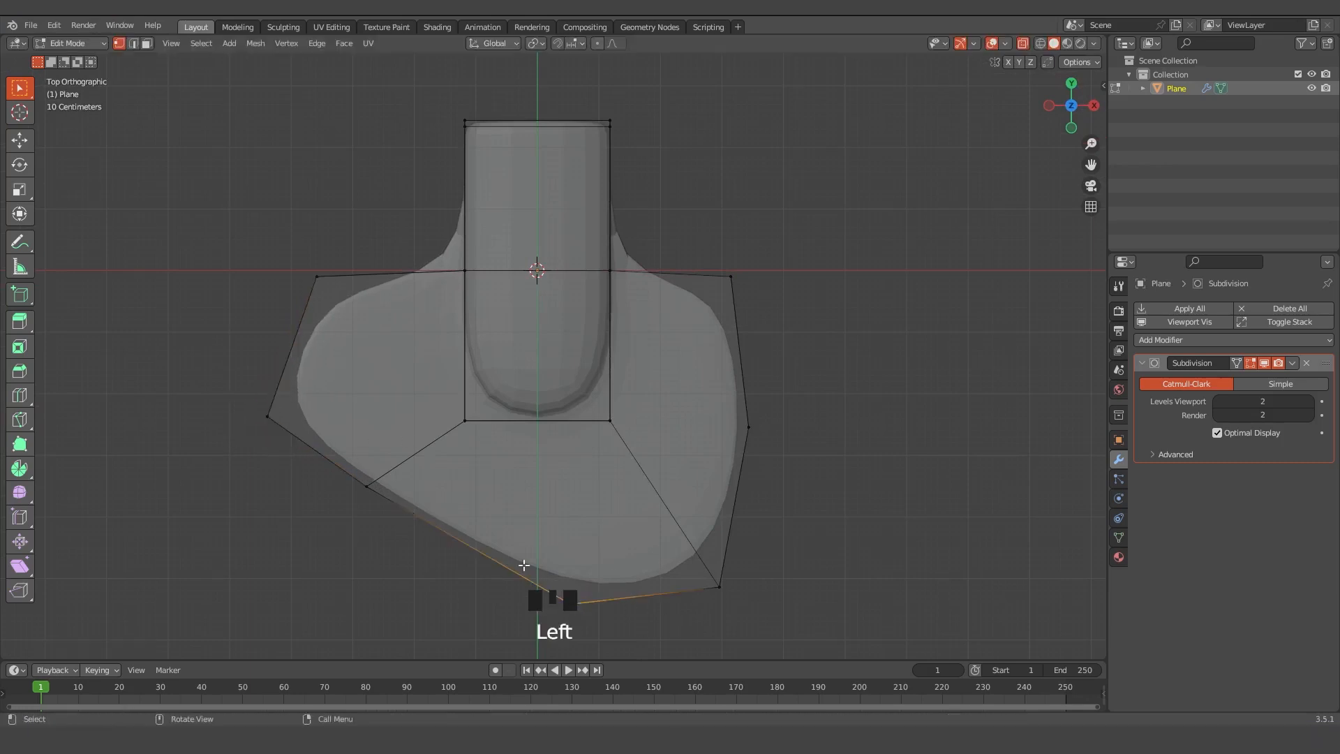
left_click_drag(499, 561, 760, 634, "shift")
key("g")
left_click(743, 605)
left_click(877, 517)
middle_click_drag(876, 518, 730, 496)
left_click(904, 328)
left_click(1023, 45)
Snap the 3D cursor to the bottom edge at the body's +Y end and return to Object Mode
middle_click_drag(830, 552, 789, 467)
scroll(756, 563, "up", 1)
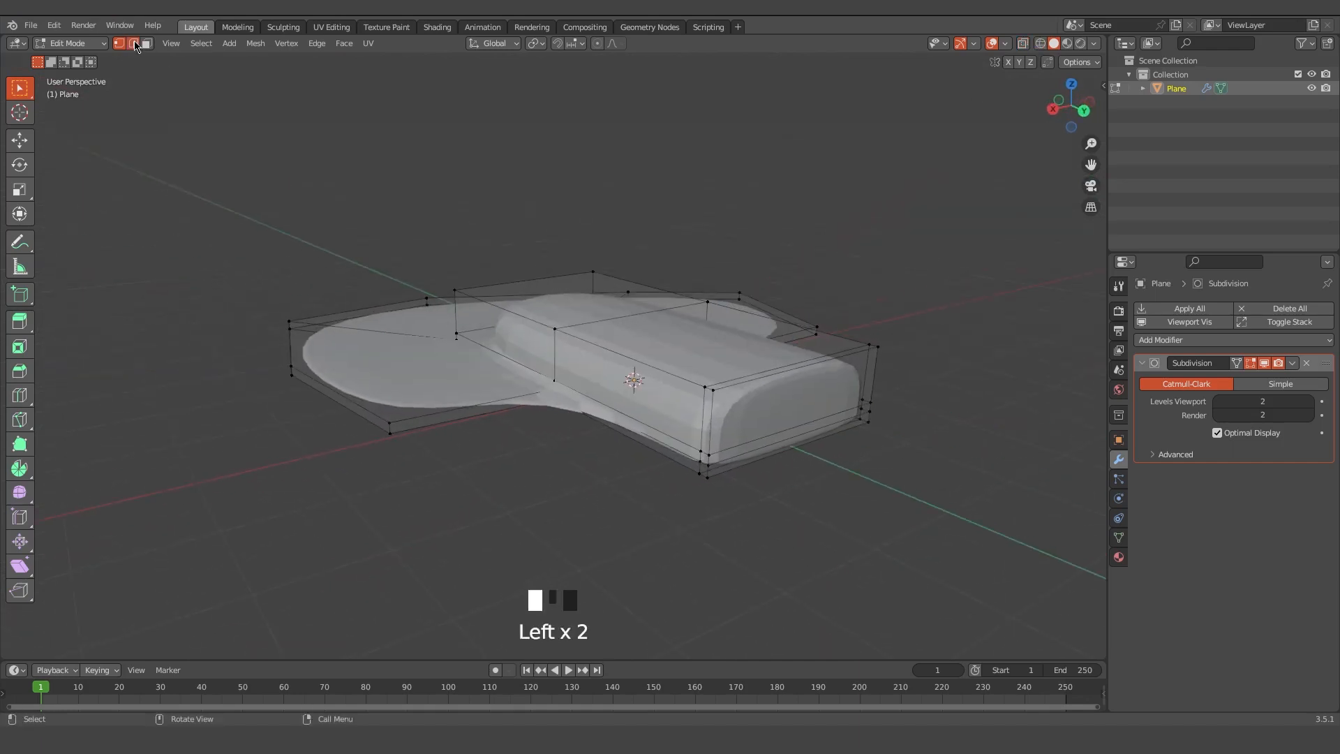
key("shift+s")
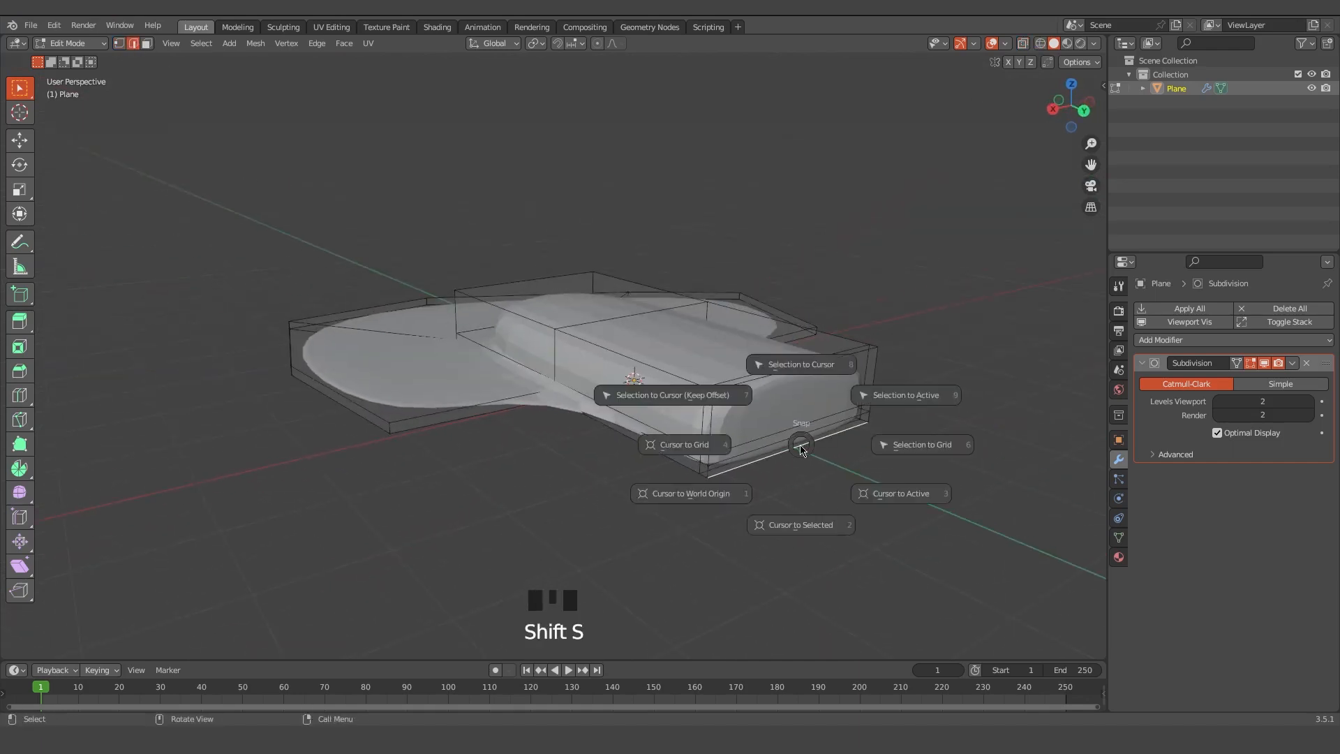
left_click(800, 525)
key("Tab")
Add a plane at the 3D cursor, scale it down to about 0.4 and stretch it along Y into a strip
scroll(772, 542, "down", 3)
middle_click_drag(772, 542, 654, 498)
scroll(748, 473, "up", 2)
middle_click_drag(748, 472, 724, 479)
key("shift+a")
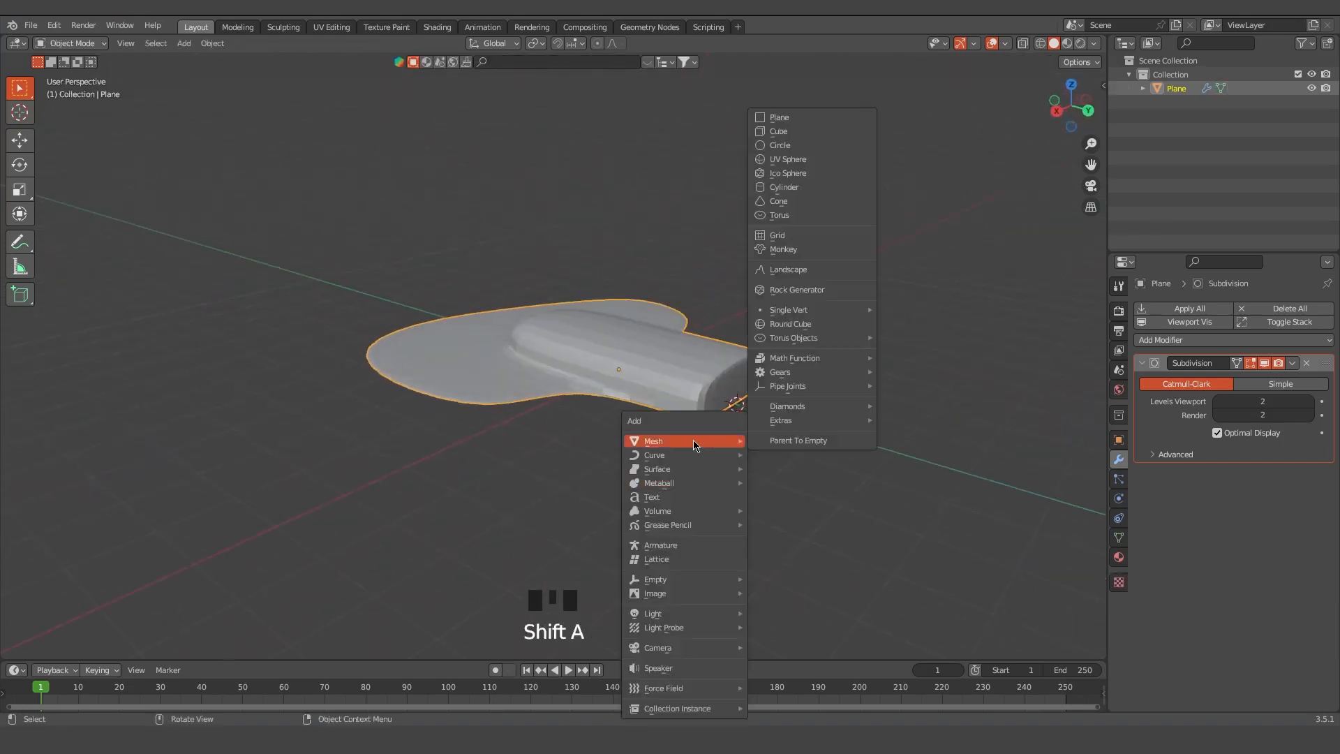
left_click(779, 121)
key("s")
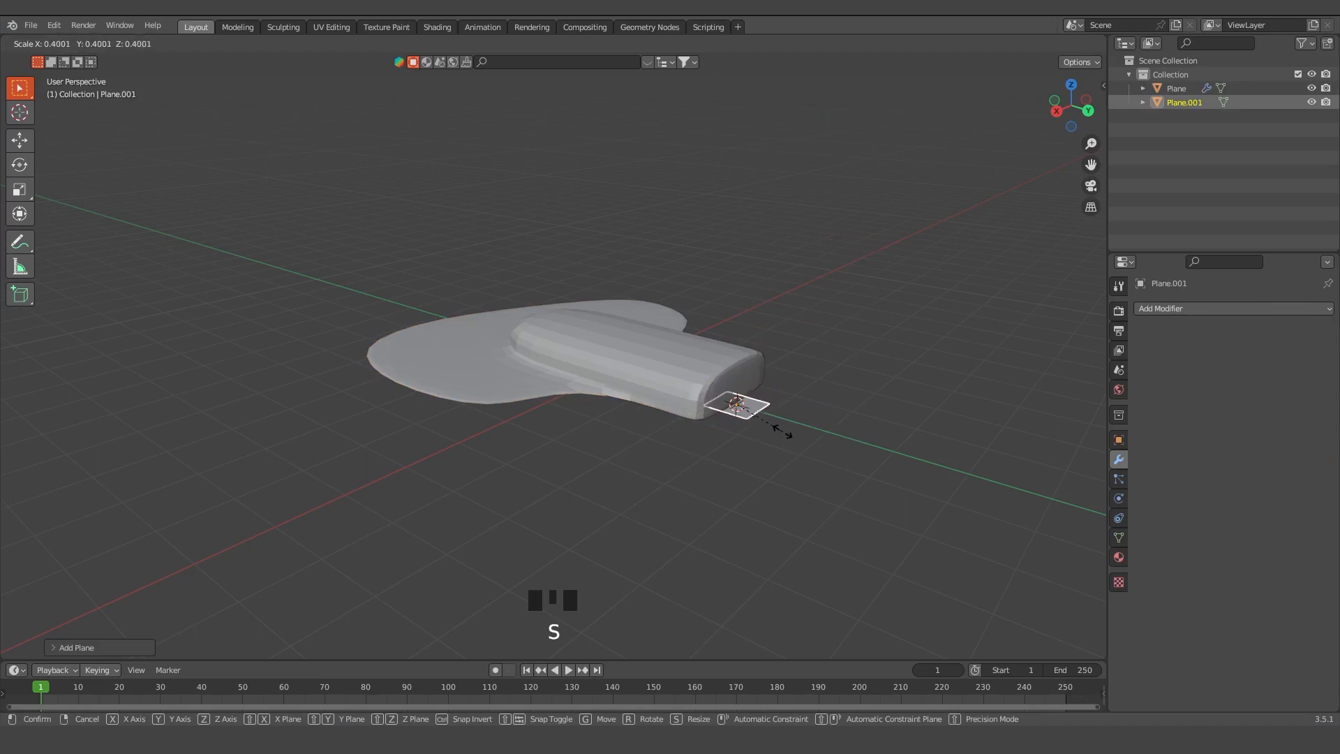
key("y")
left_click(845, 469)
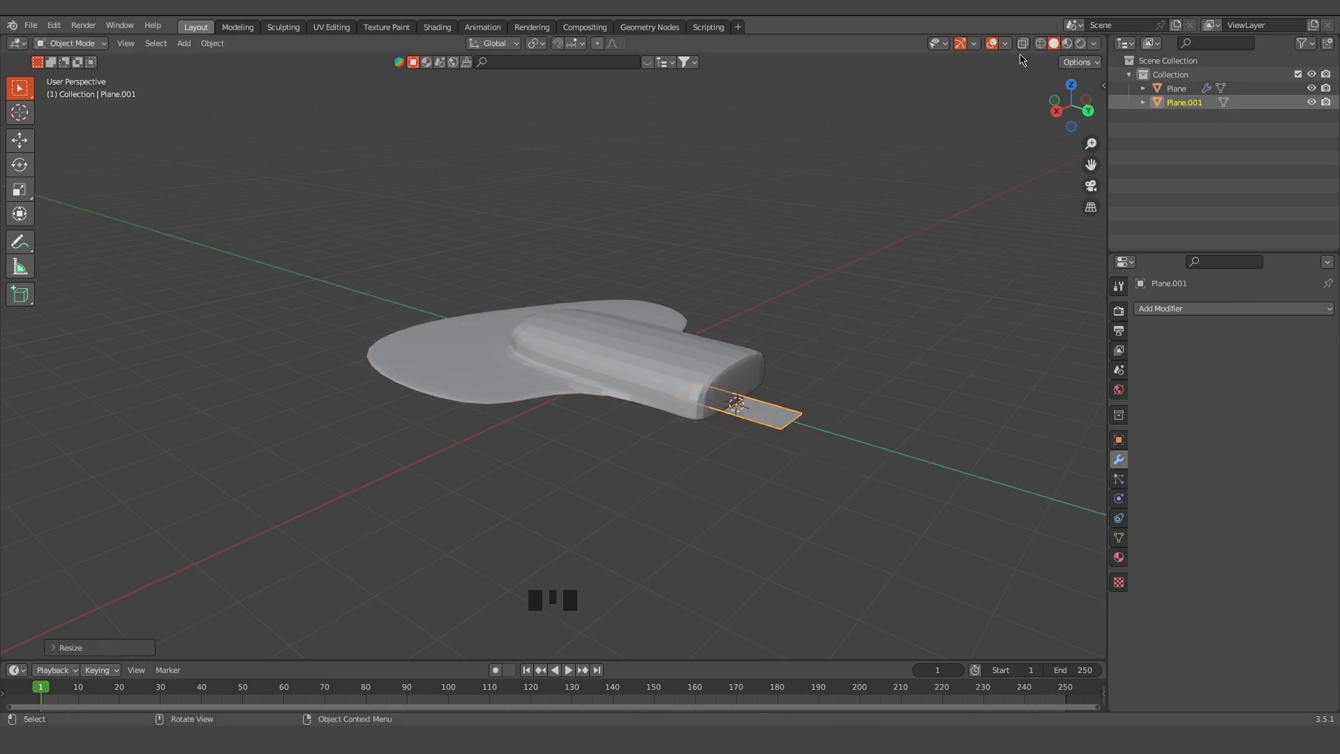
In top view with X-ray on, move the strip's mesh outward from the body's +Y end and lengthen it along Y
key("grave")
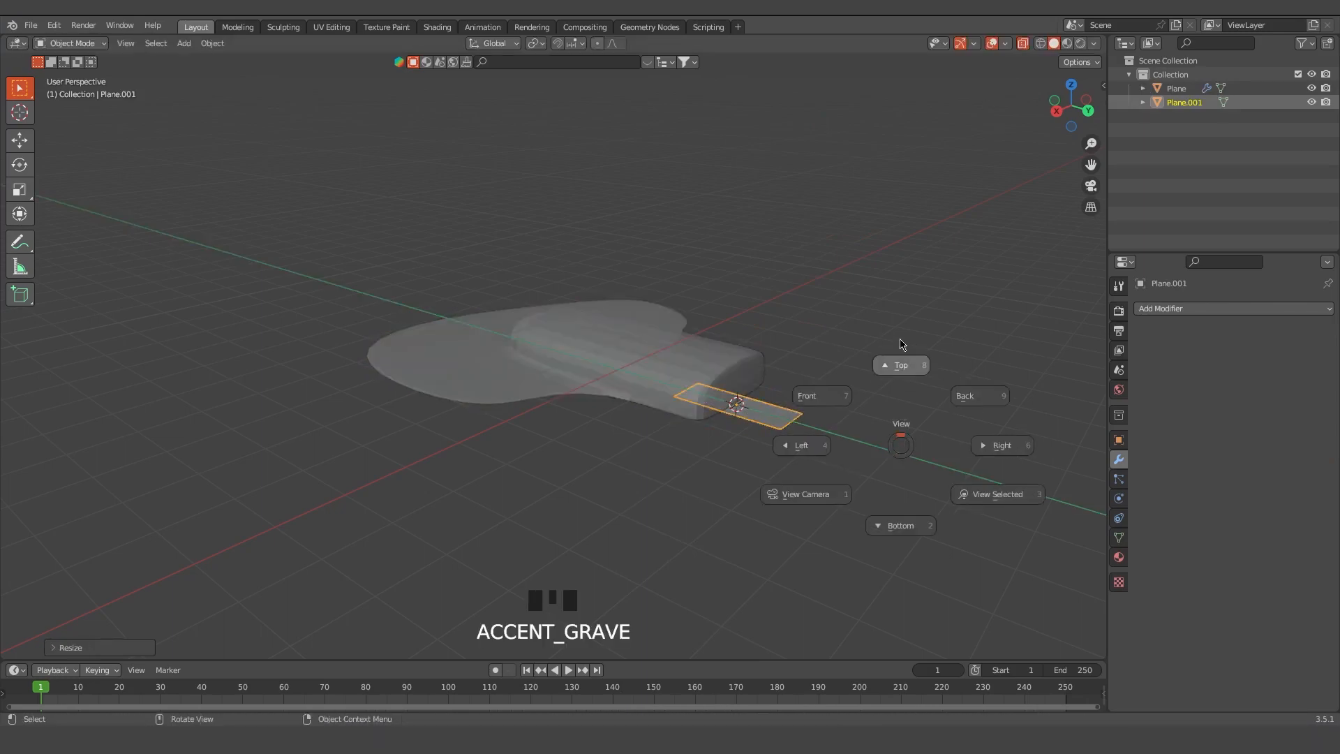
middle_click_drag(733, 294, 695, 382, "shift")
key("Tab")
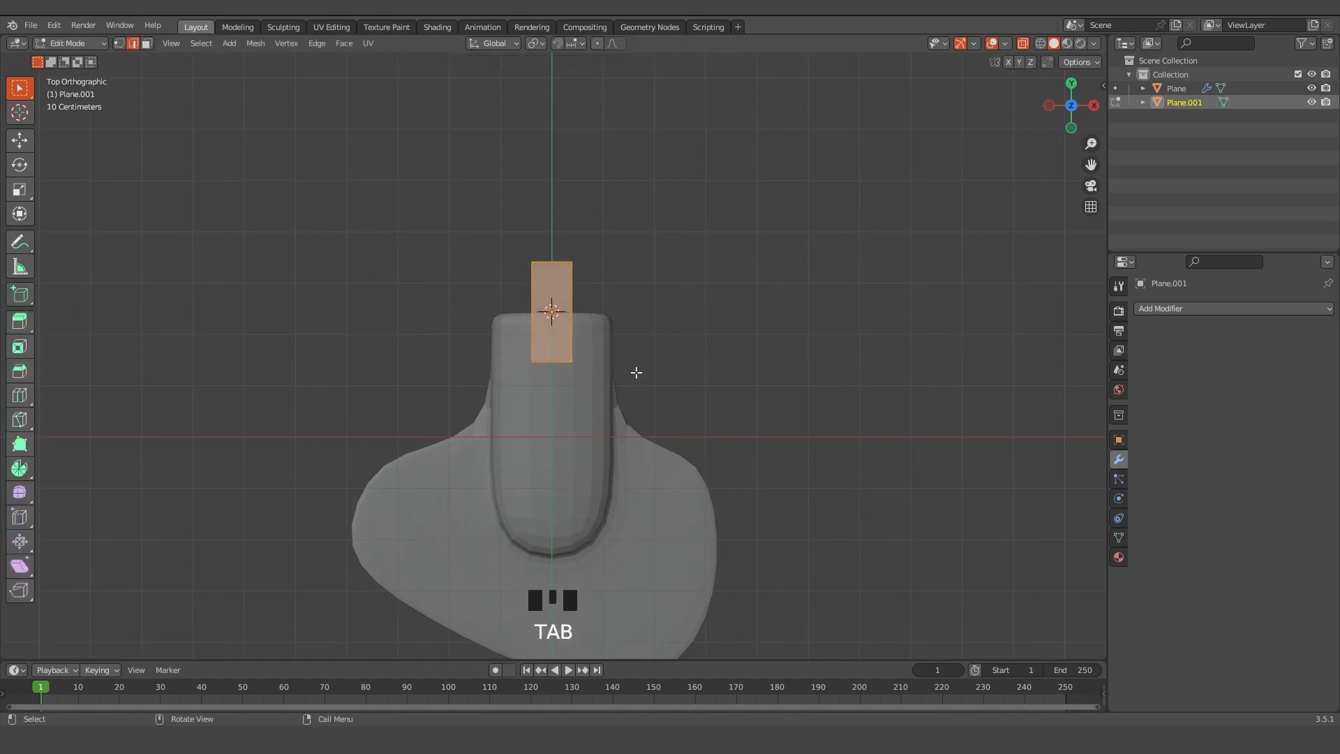
key("g")
left_click(647, 327)
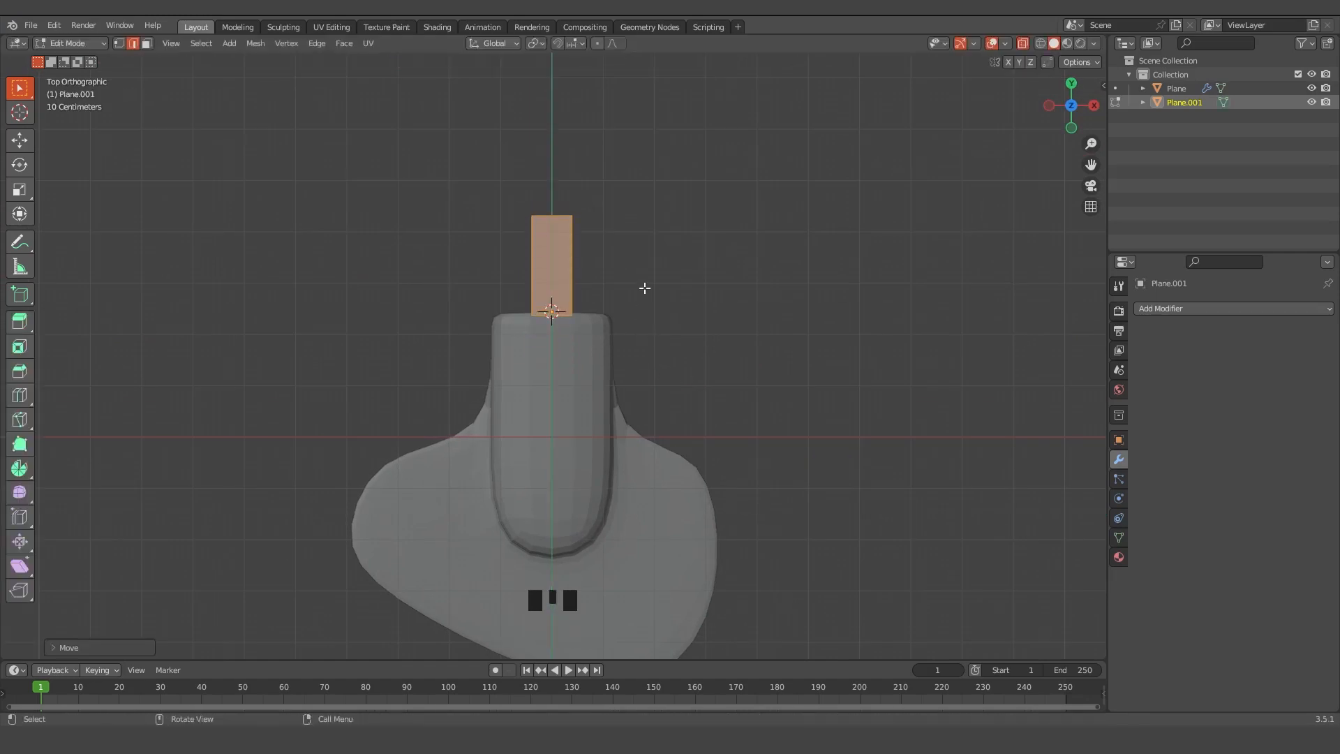
key("s")
key("y")
left_click(614, 384)
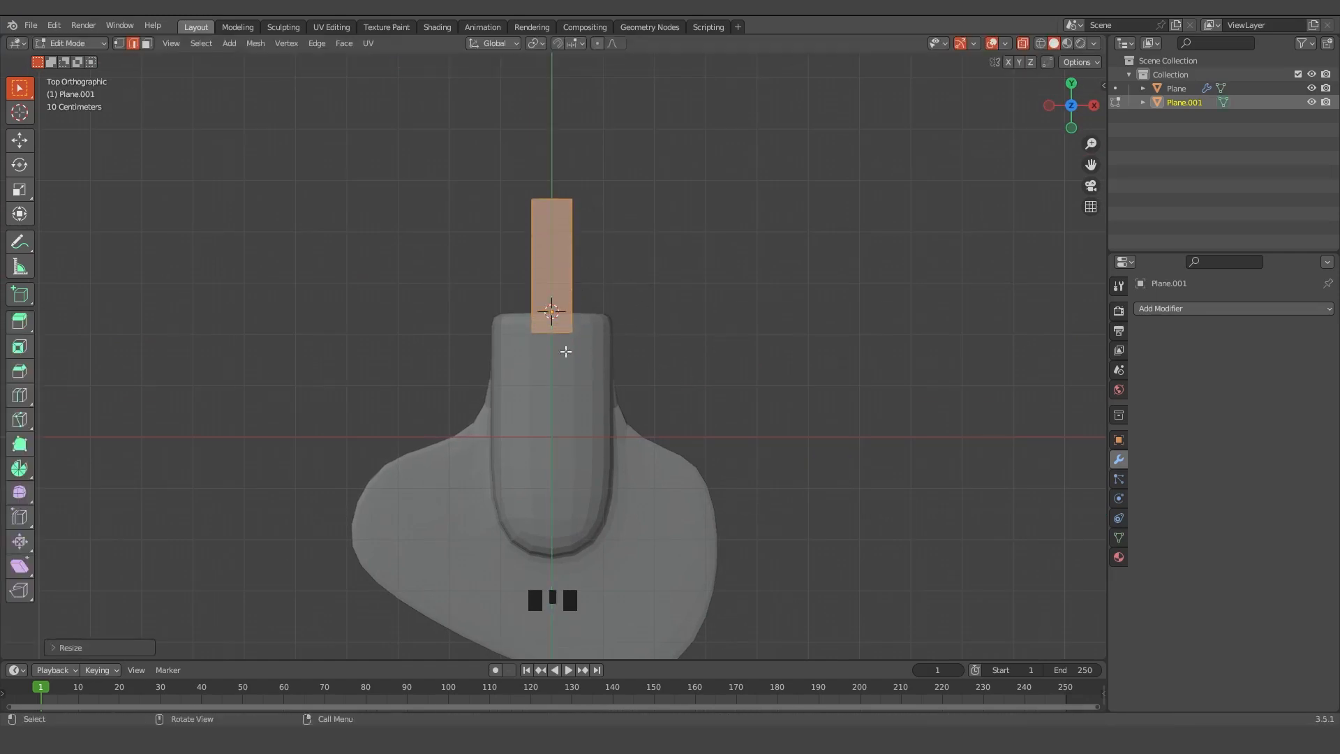
Move the strip's mesh outward along Y until its inner end meets the body's +Y end
key("g")
key("y")
left_click(567, 335)
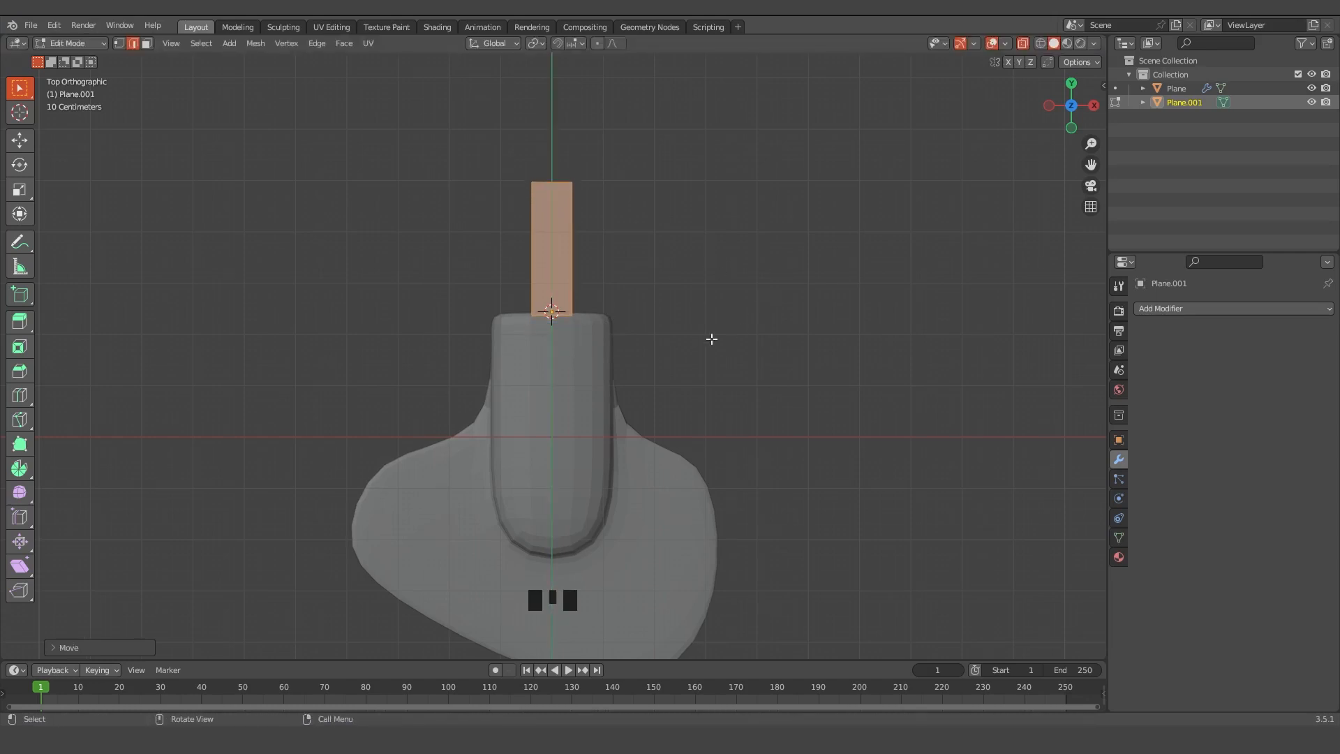
Add two crosswise loop cuts to the strip, one close to the body end and one slid toward the outer end
key("ctrl+r")
left_click(571, 300)
left_click(594, 344)
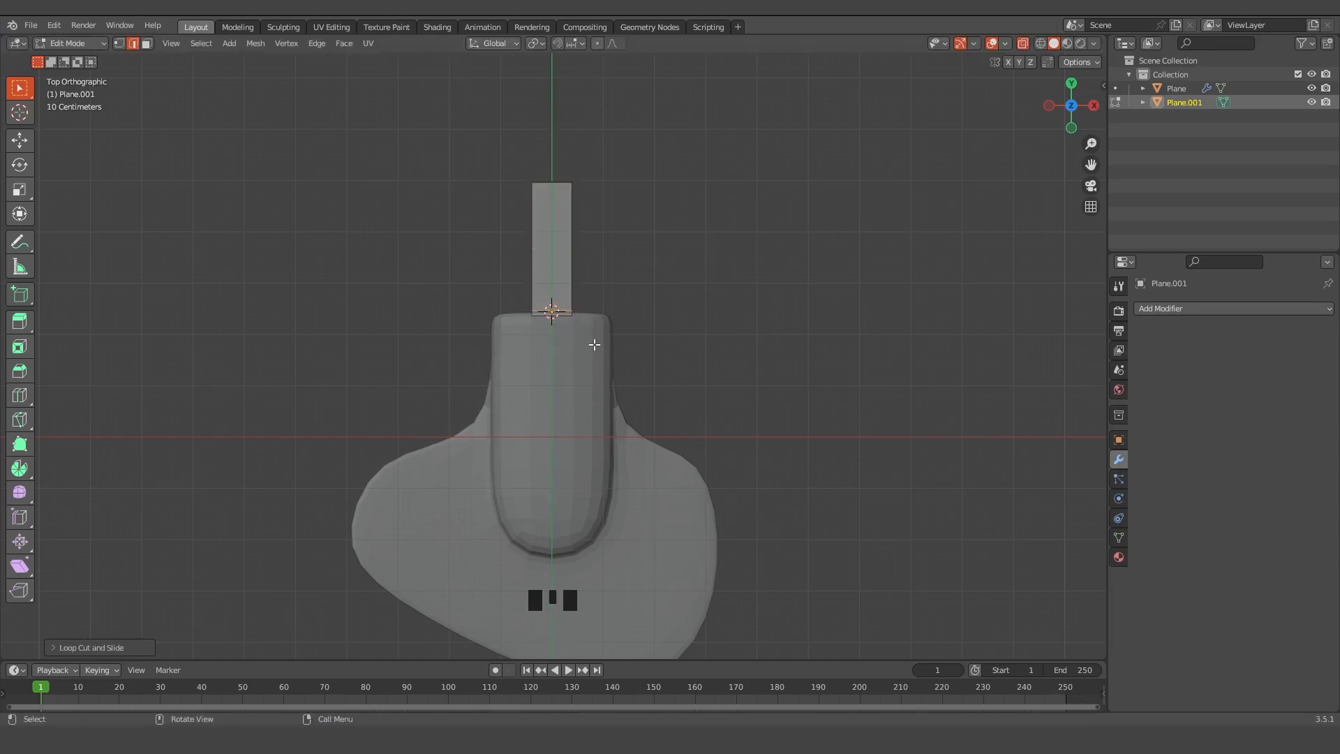
key("ctrl+r")
left_click(597, 225)
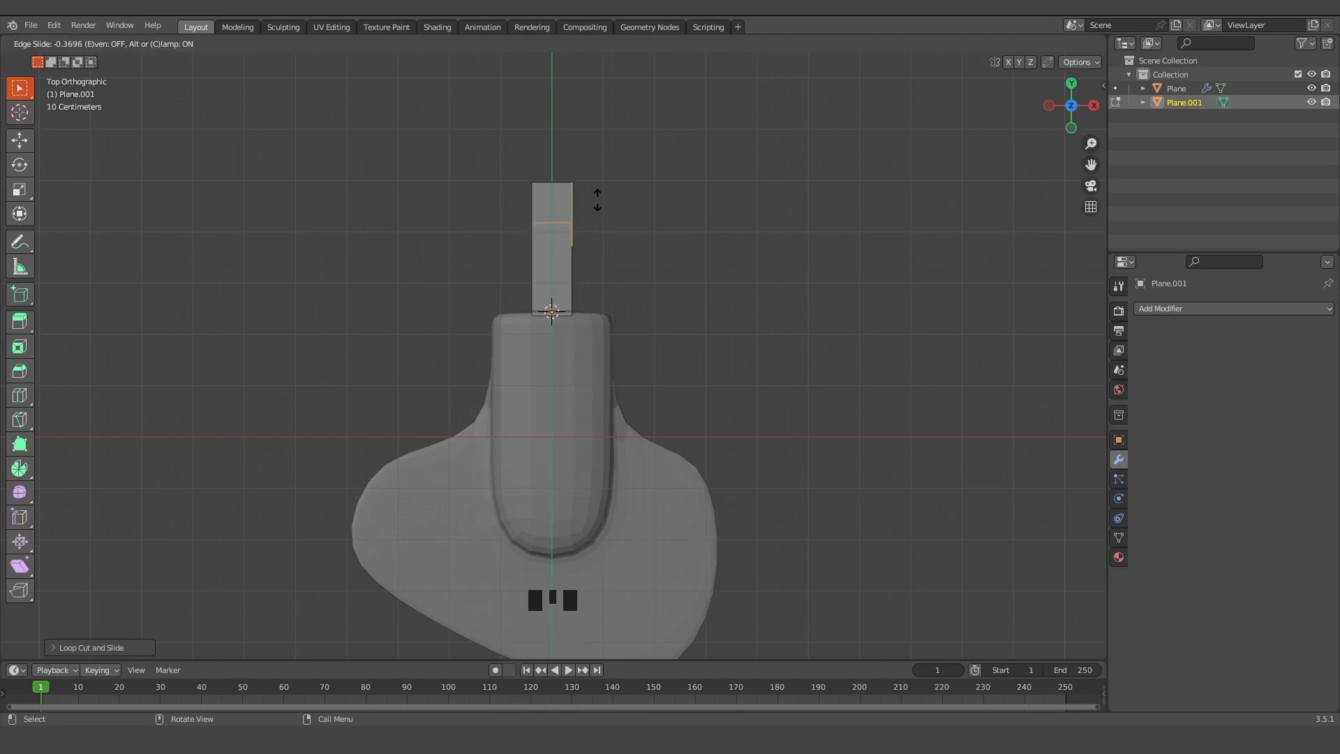
left_click(597, 198)
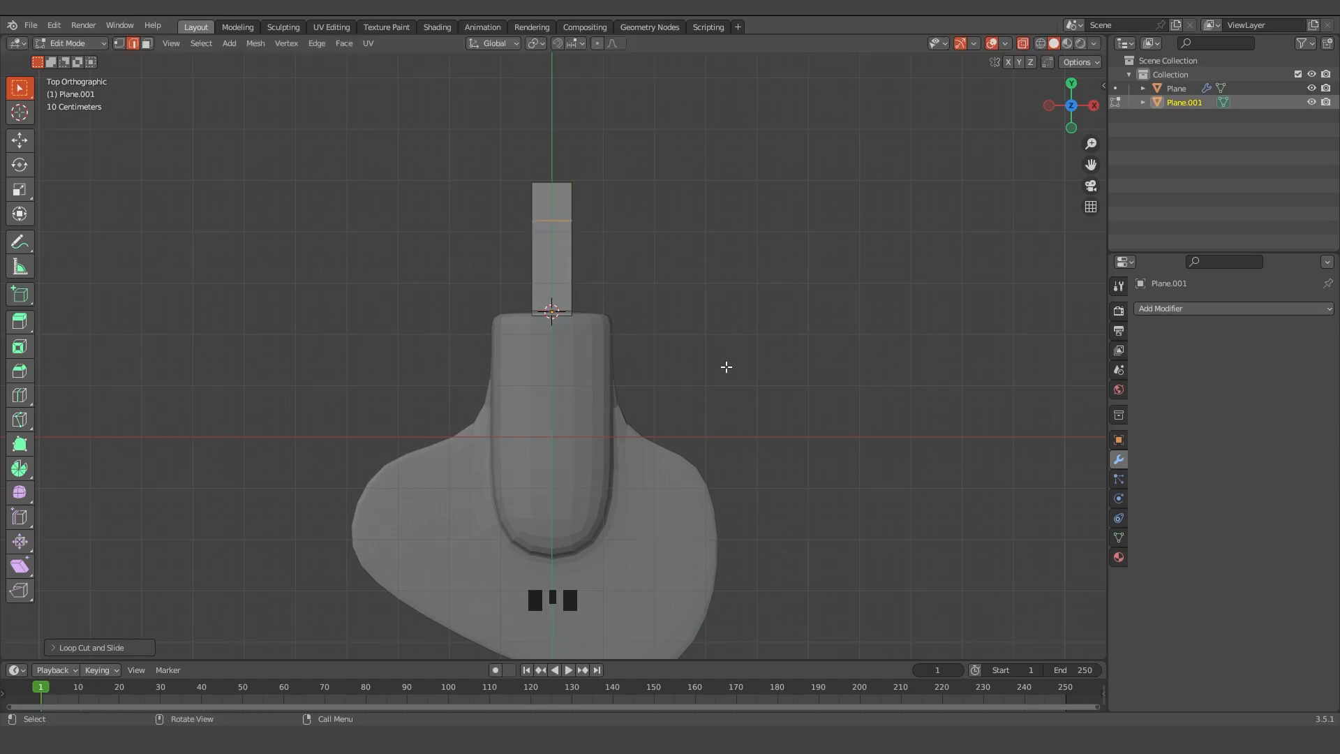
Return to Object Mode and add a Subdivision Surface modifier to the strip with viewport levels 2
key("Tab")
middle_click_drag(727, 371, 800, 434)
left_click(1187, 308)
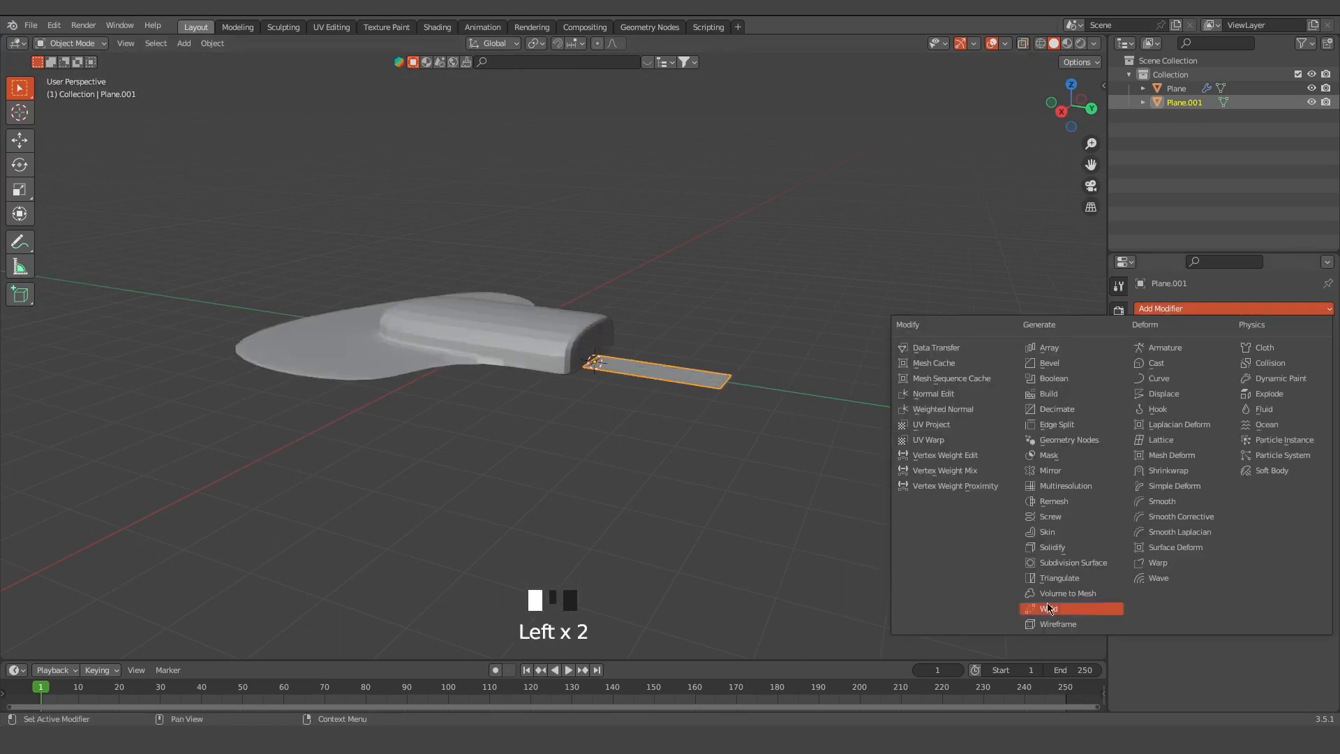
left_click(1047, 602)
left_click(1310, 401)
Add a Solidify modifier to the strip and set its thickness to -0.33 m
scroll(782, 475, "up", 2)
middle_click_drag(775, 467, 778, 475)
left_click(1162, 340)
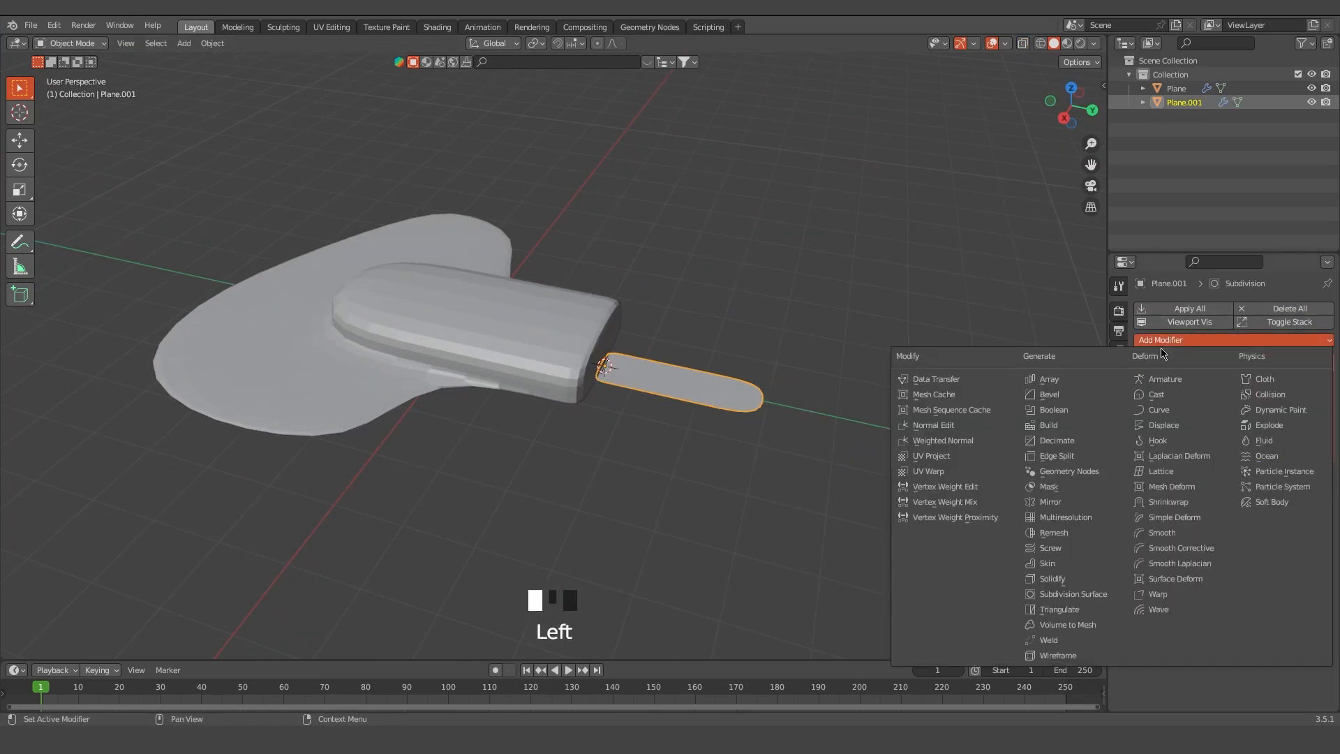
left_click(1057, 578)
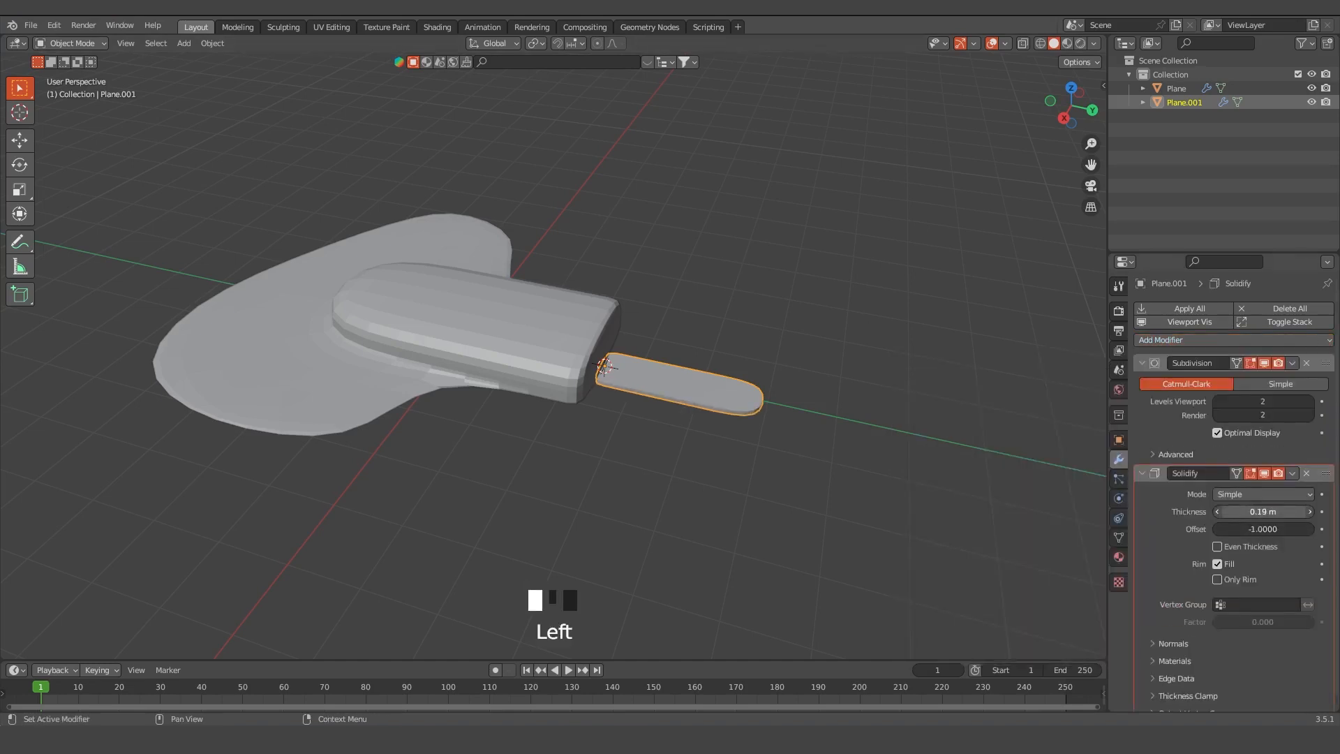
middle_click_drag(966, 540, 961, 493)
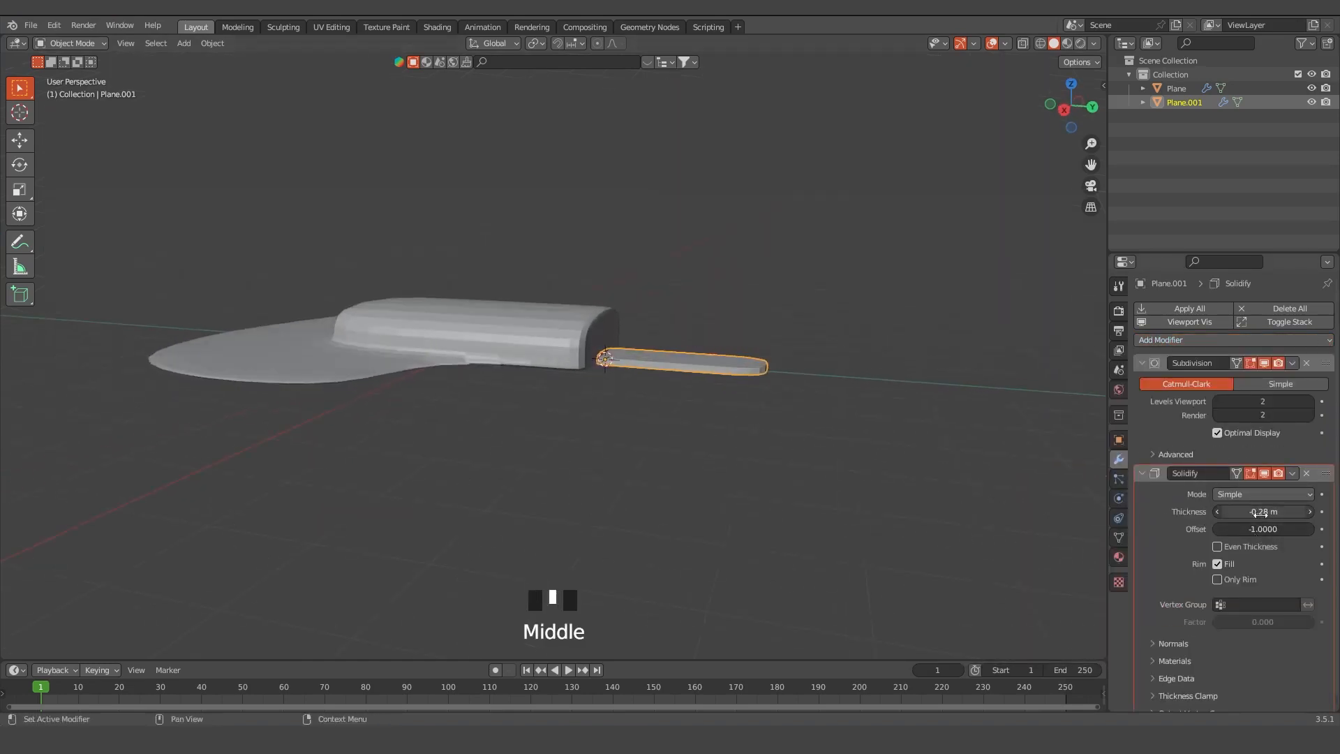
left_click_drag(1255, 512, 1251, 512)
scroll(1167, 544, "down", 2)
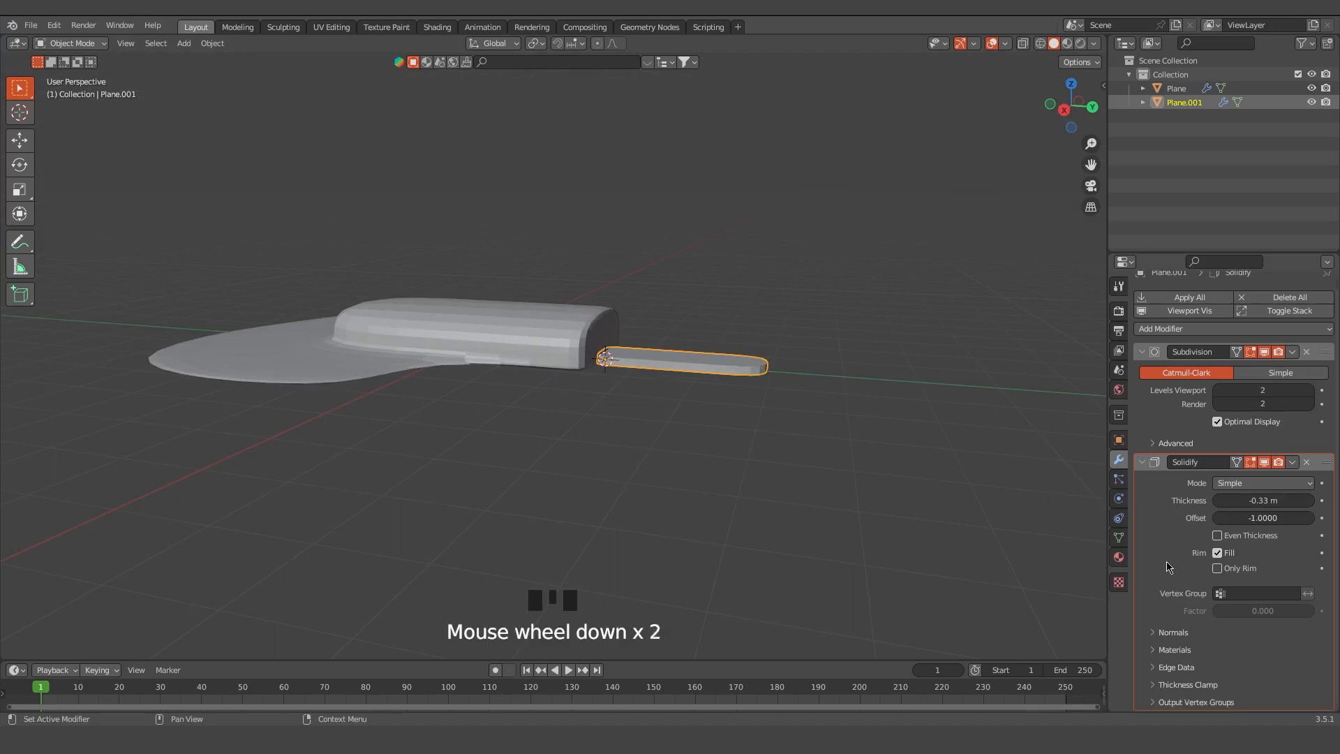
Collapse the existing modifiers and add a Bevel modifier with amount 0.83 m, 2 segments and a 50° angle limit
left_click(1142, 462)
left_click(1142, 363)
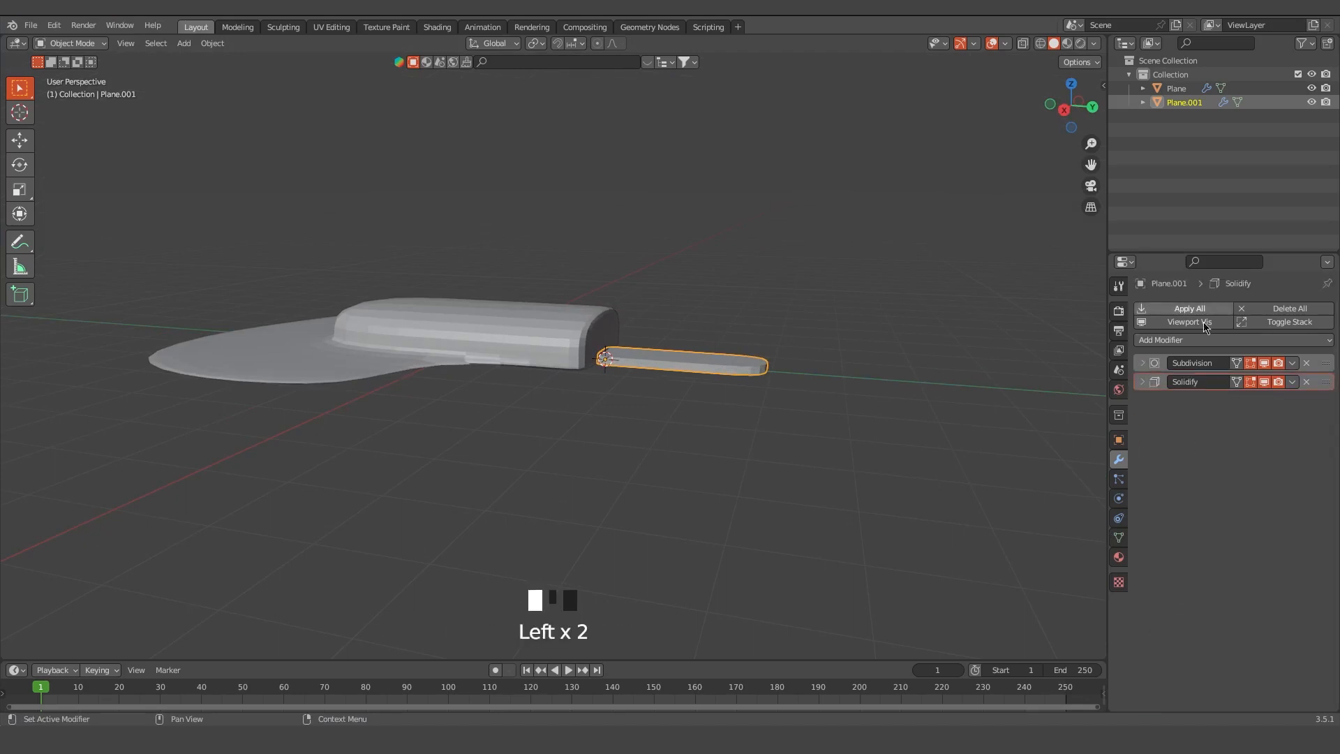
left_click_drag(1207, 340, 1040, 391)
left_click_drag(1264, 472, 1263, 455)
scroll(841, 452, "up", 4)
middle_click_drag(1002, 455, 840, 478, "shift")
left_click_drag(1262, 454, 1278, 455)
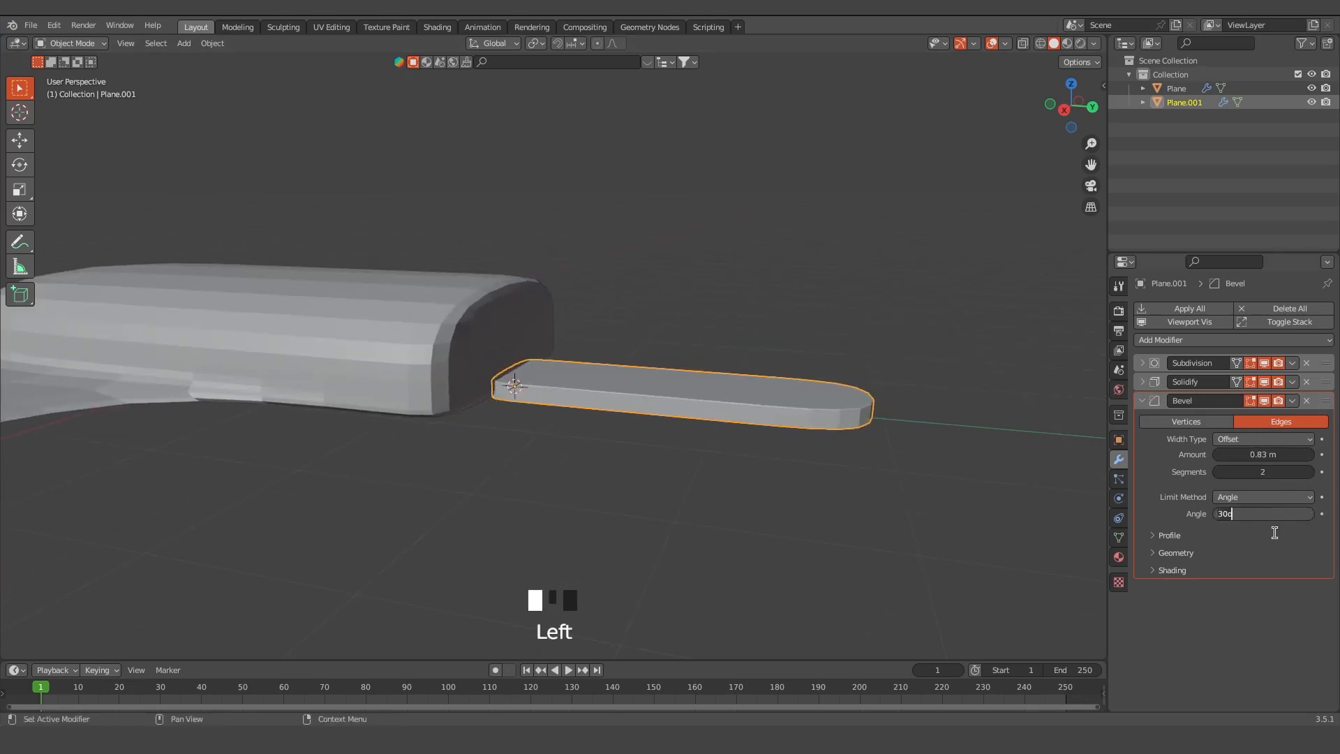
middle_click_drag(604, 412, 664, 410)
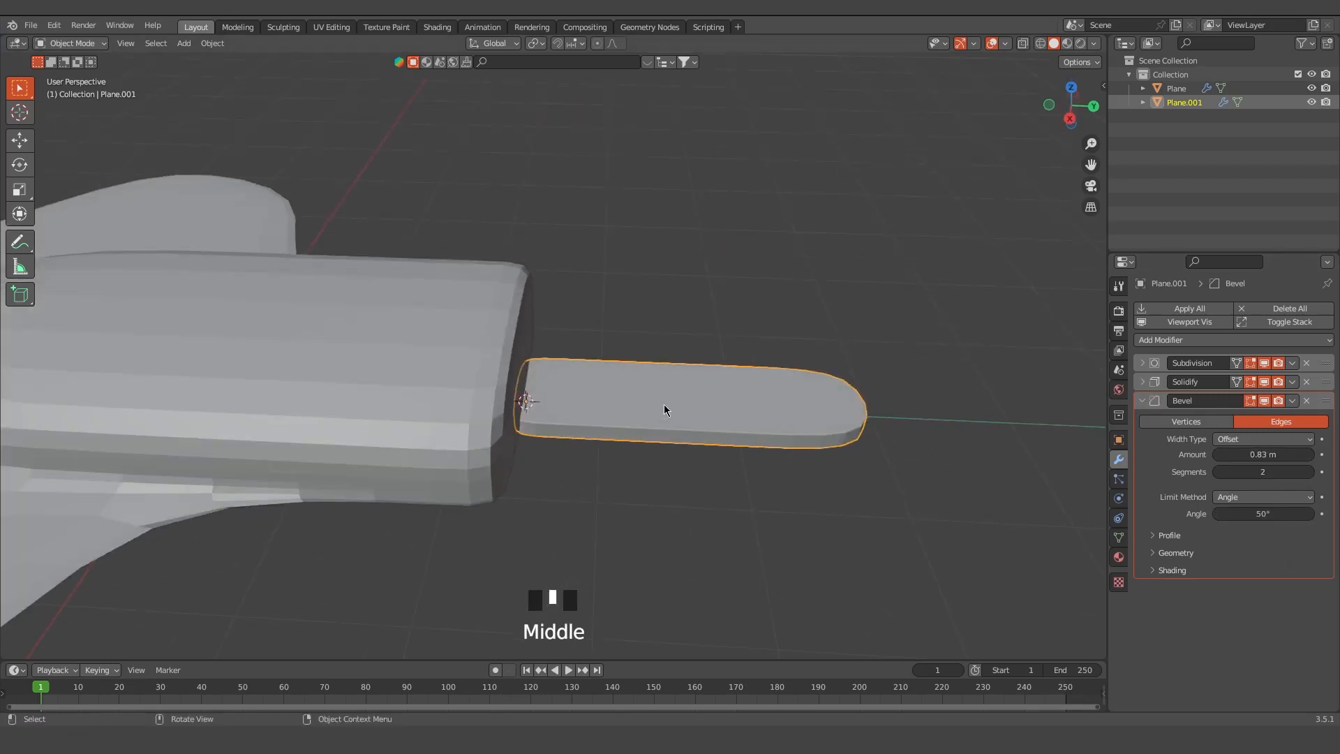
Move the strip slightly inward so its inner end overlaps the body's +Y end
key("g")
left_click(657, 410)
left_click(723, 541)
middle_click_drag(723, 544, 691, 516)
left_click(726, 419)
Add a second Subdivision Surface modifier with viewport and render levels 3, and shade the strip smooth
left_click(1143, 401)
left_click(1180, 340)
left_click(1073, 594)
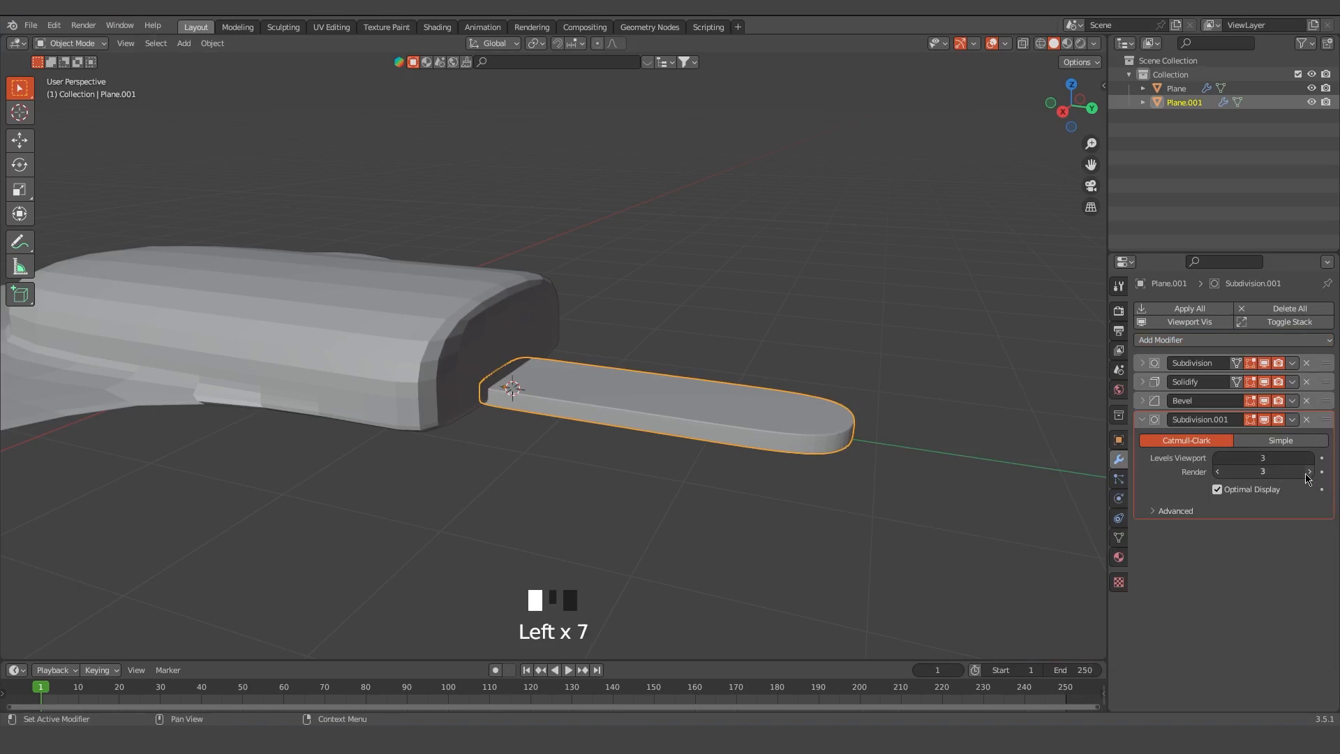
right_click(705, 422)
left_click(706, 422)
In left view, raise the strip to the middle of the body's end height
middle_click_drag(463, 509, 568, 488)
key("grave")
scroll(631, 460, "up", 6)
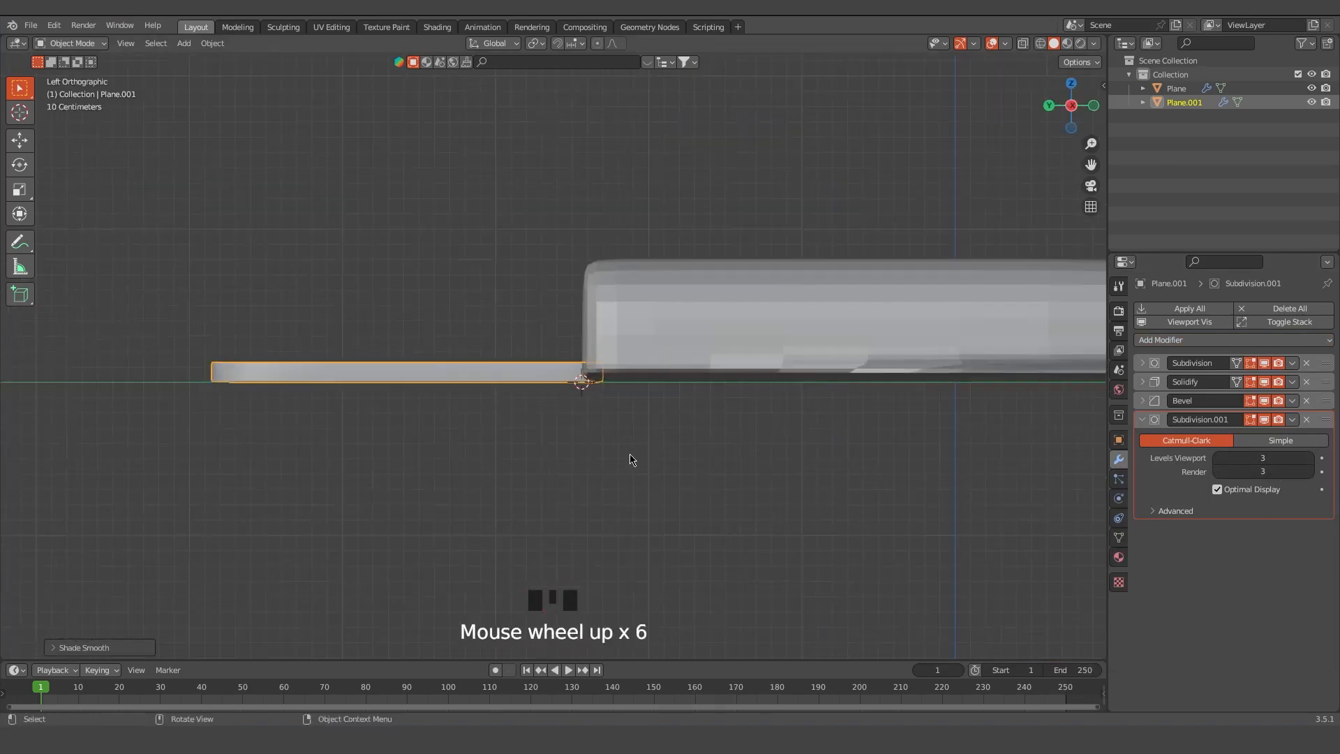
key("g")
left_click(569, 366)
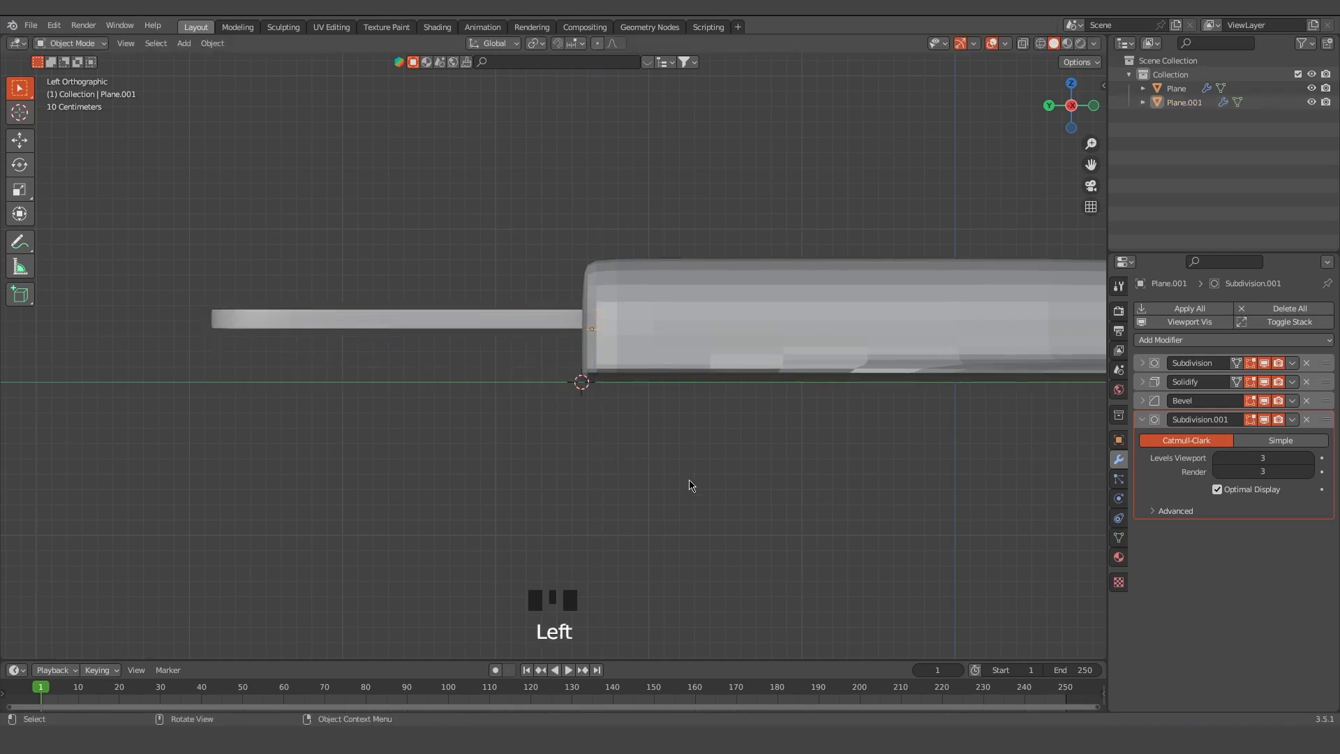
Set the body's Subdivision modifier to viewport and render levels 3, and shade the body smooth
scroll(715, 475, "down", 4)
middle_click_drag(691, 484, 533, 477)
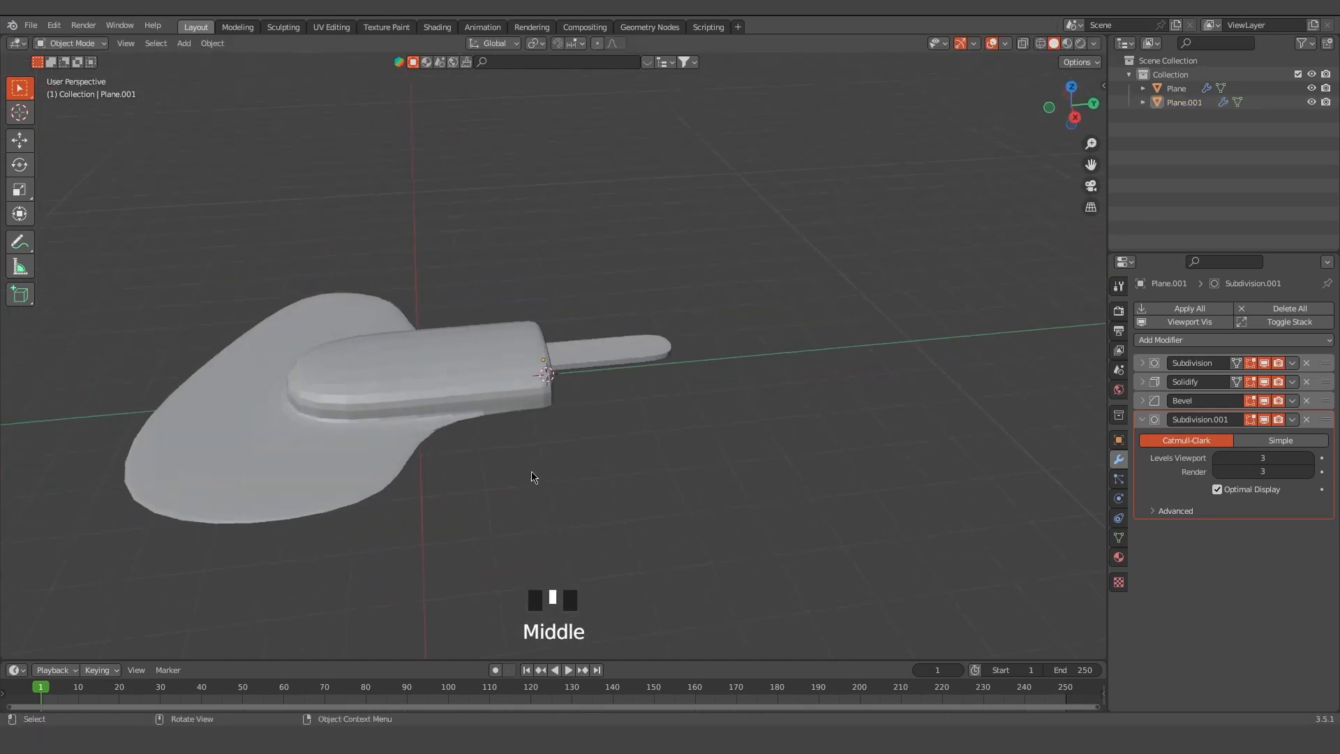
left_click(468, 415)
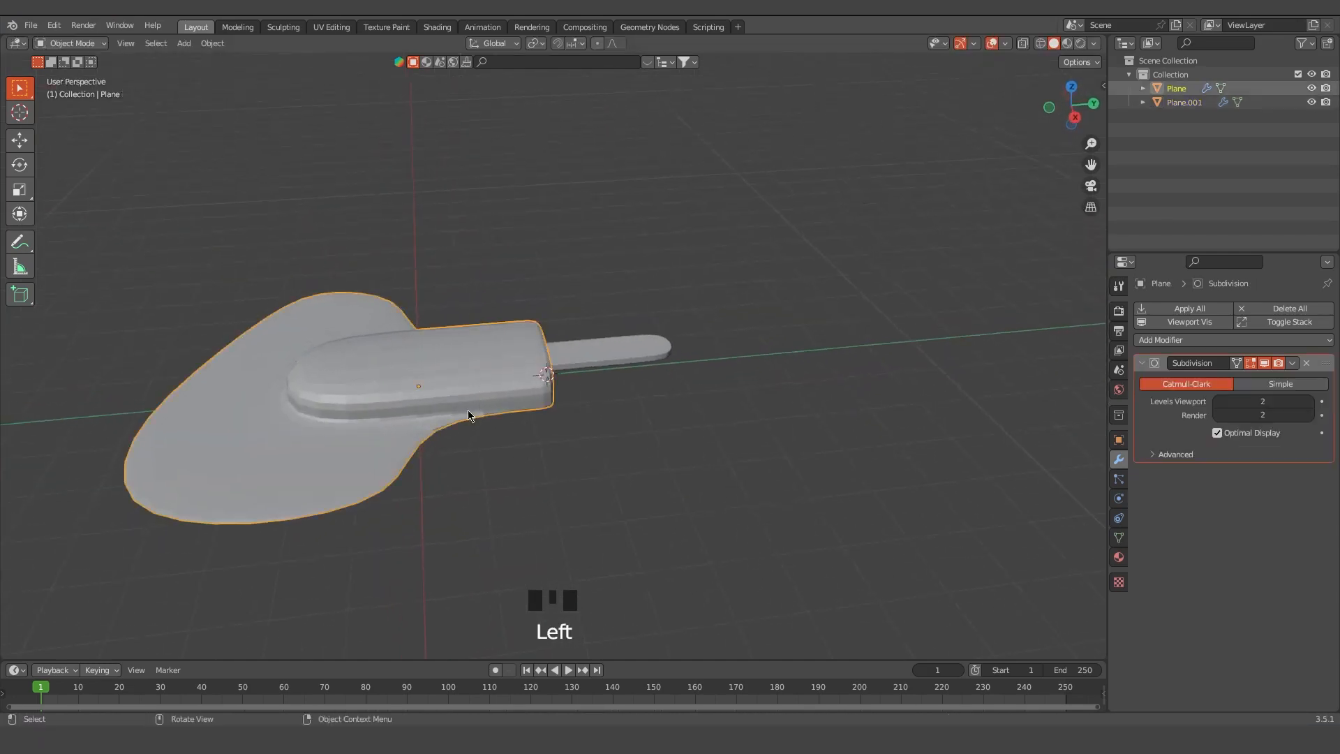
left_click(1311, 416)
right_click(395, 388)
left_click(395, 388)
left_click(407, 483)
middle_click_drag(407, 483, 479, 474)
left_click(479, 473)
Select both objects with the body active and parent the strip to the body
middle_click_drag(633, 485, 632, 500)
key("a")
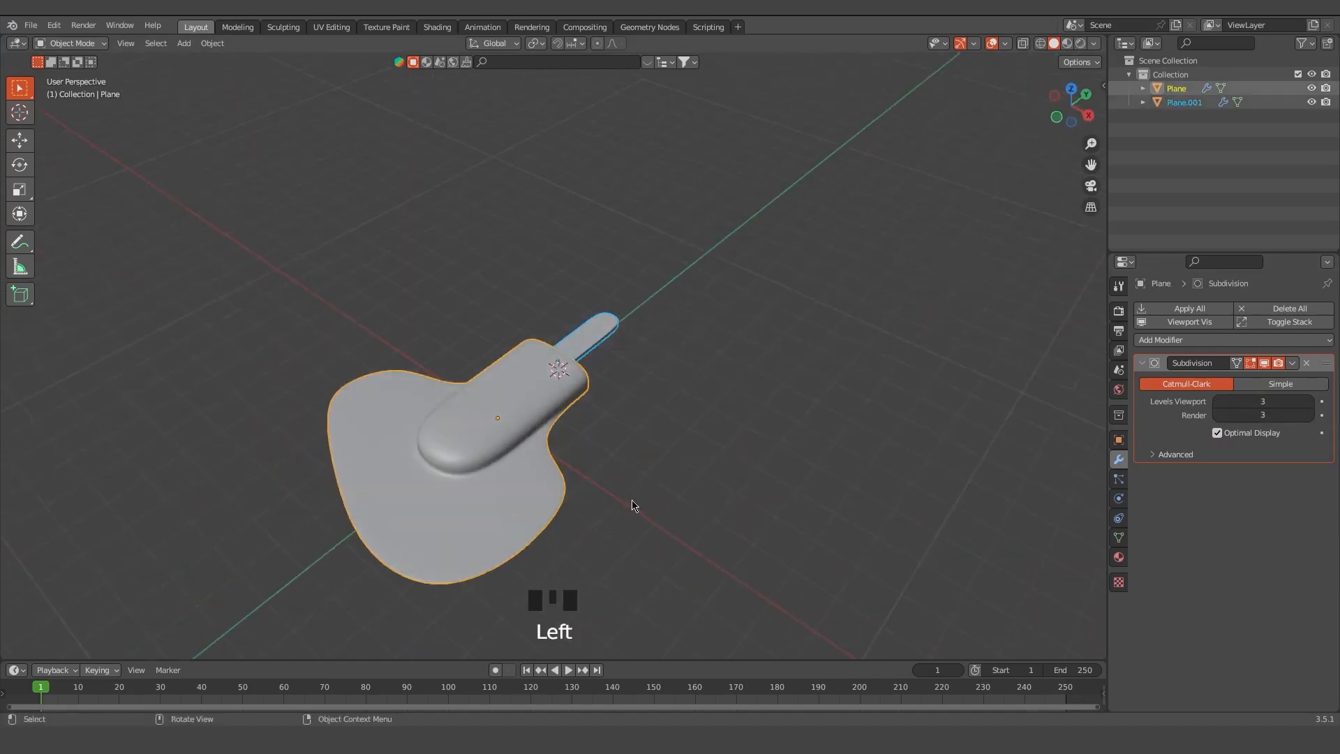
key("ctrl+p")
left_click(504, 451)
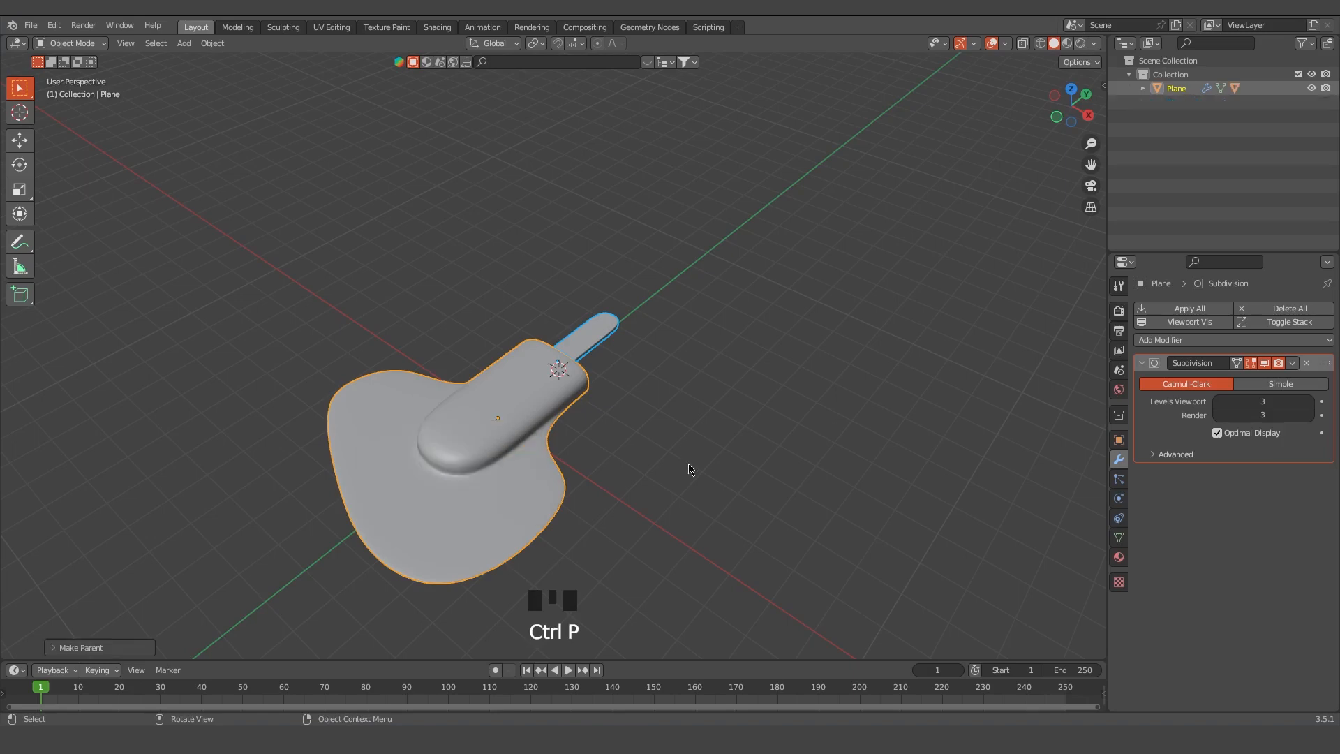
Hide the body and strip, and snap the 3D cursor to the world origin
left_click(688, 467)
left_click(514, 437)
left_click_drag(488, 293, 705, 550)
key("h")
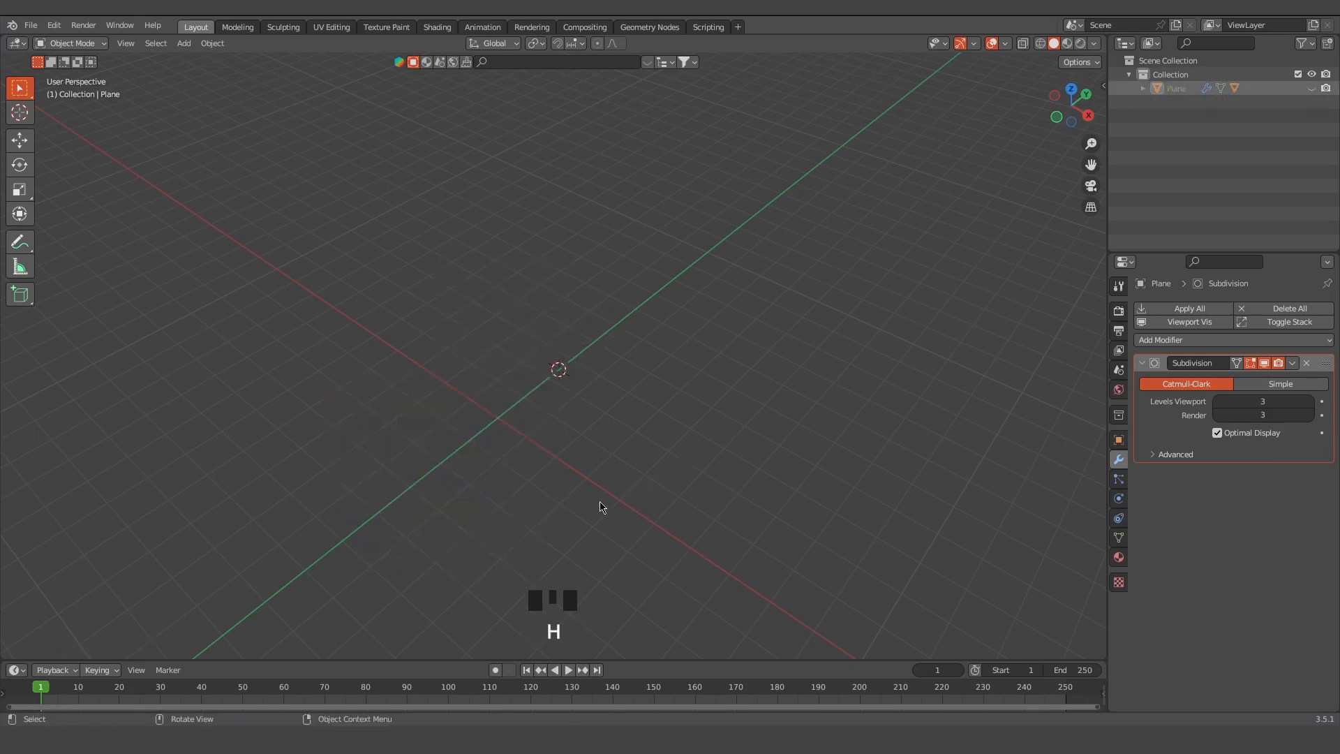
key("shift+s")
left_click(497, 468)
Add a mesh circle at the world origin and fill it with a face in Edit Mode
middle_click_drag(615, 461, 563, 431)
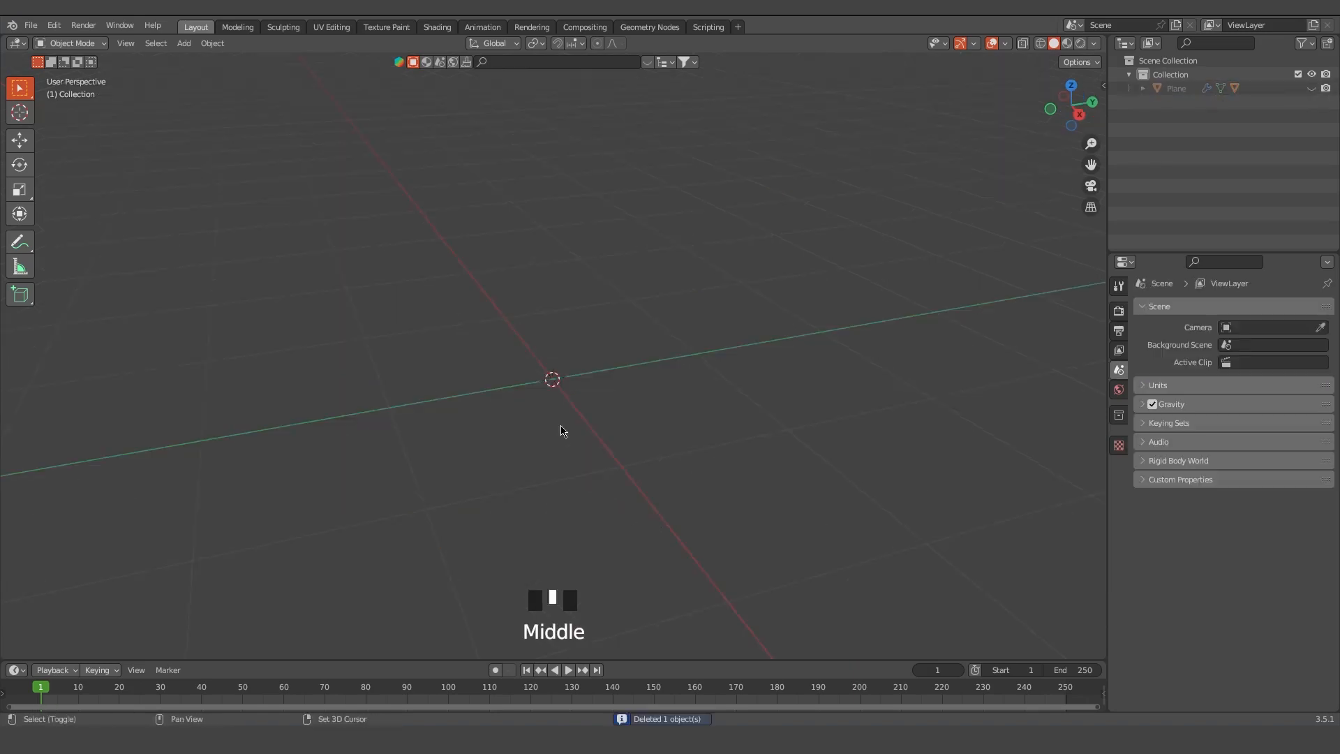
key("shift+a")
mouse_move(563, 427)
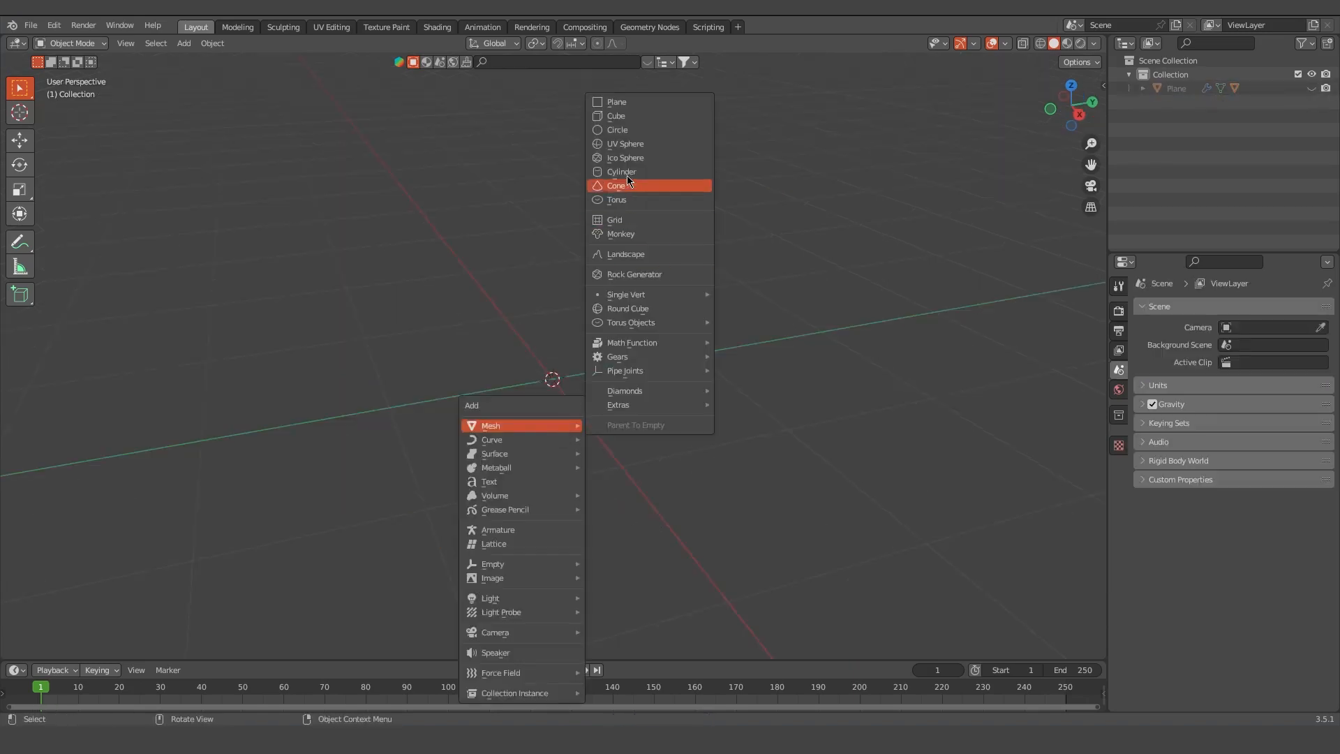
left_click(617, 129)
key("Tab")
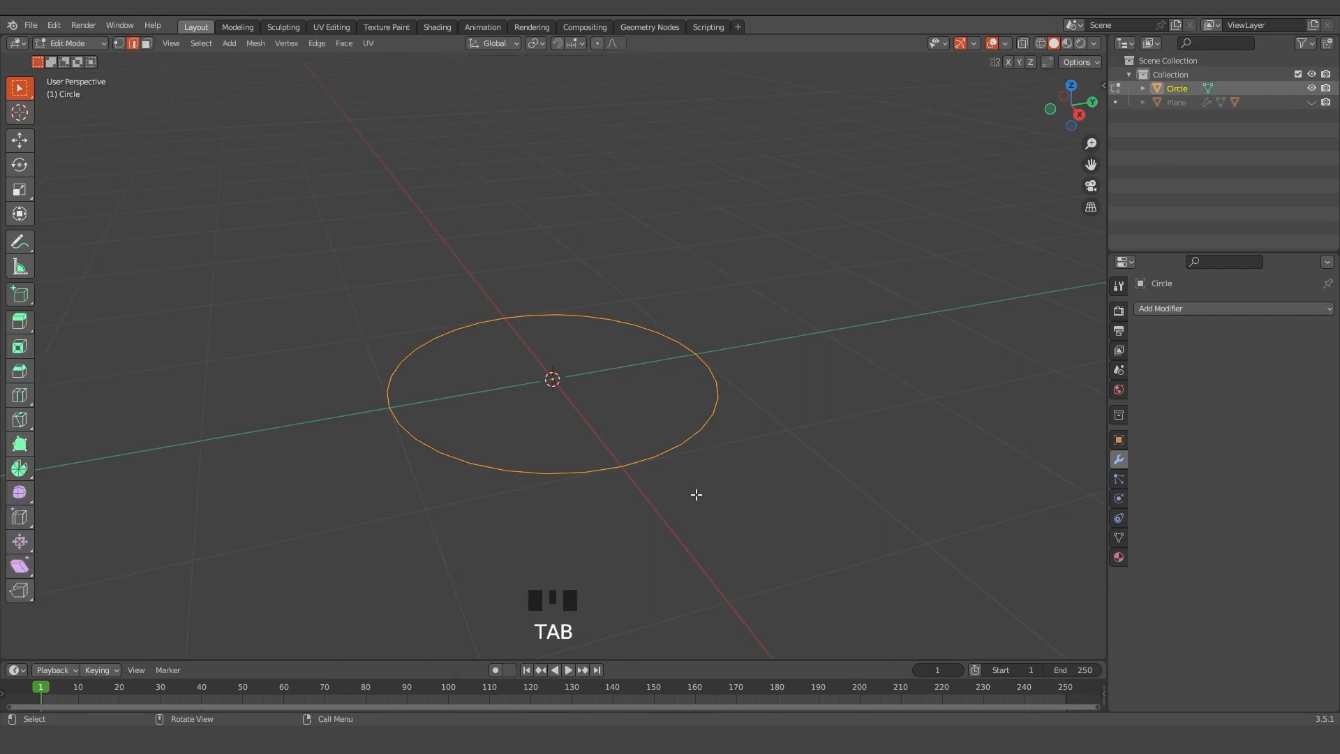
key("f")
Extrude the disc upward into a shallow wall and delete its top face
key("e")
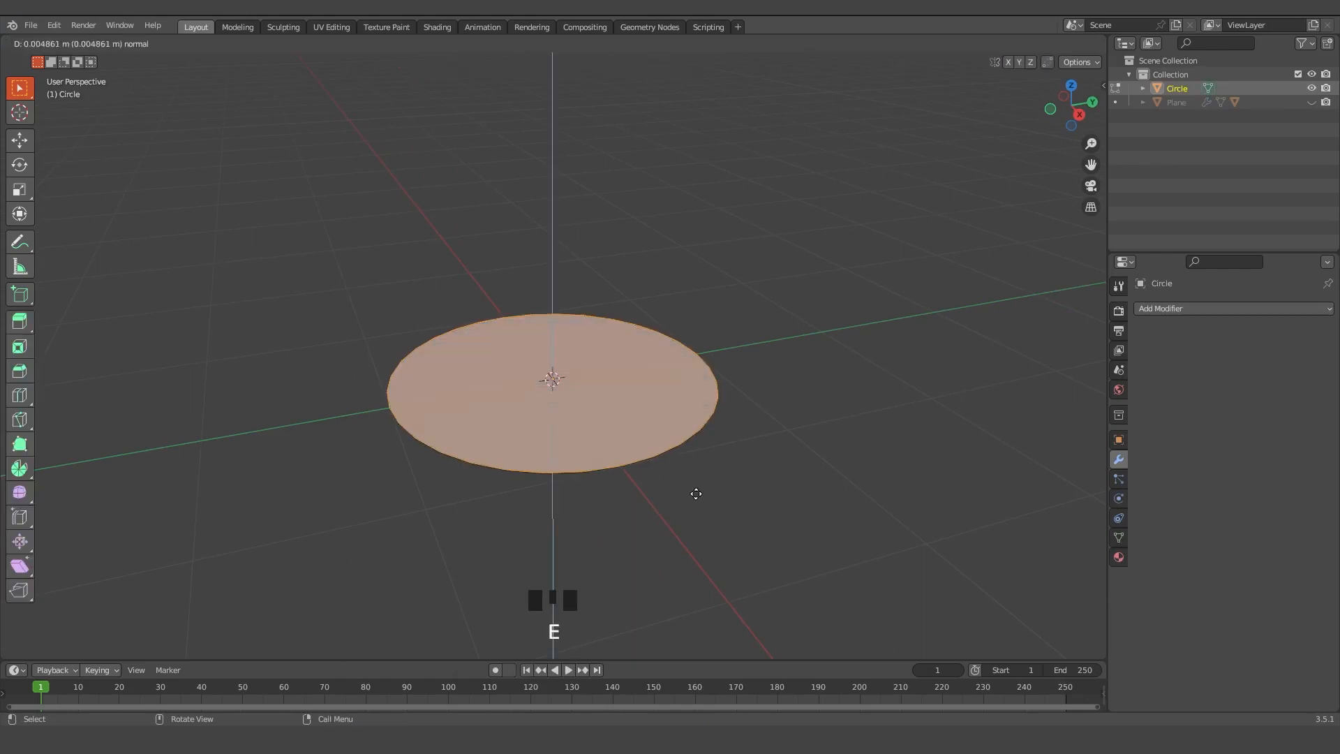
left_click(697, 472)
key("x")
left_click(657, 464)
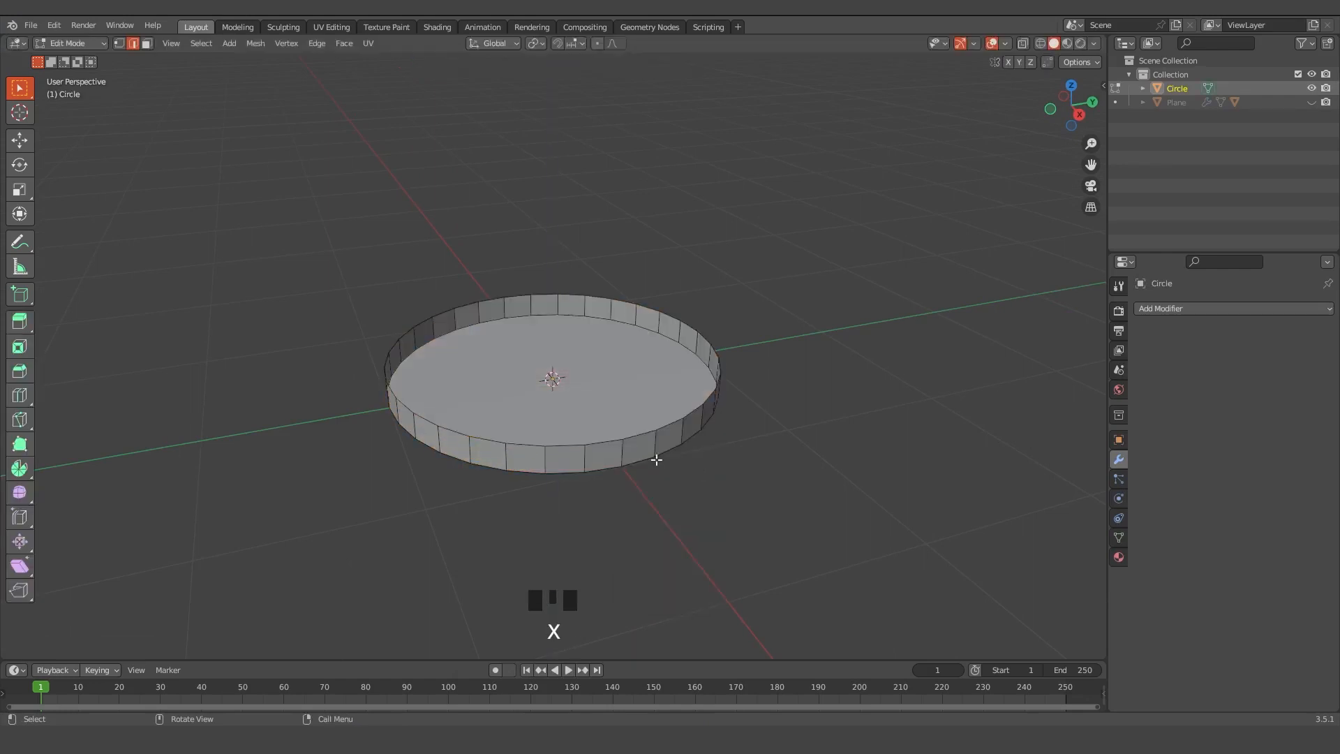
Scale the wall's upper edge loop outward to about 1.13 and raise it slightly along Z
left_click(610, 442, "alt")
key("s")
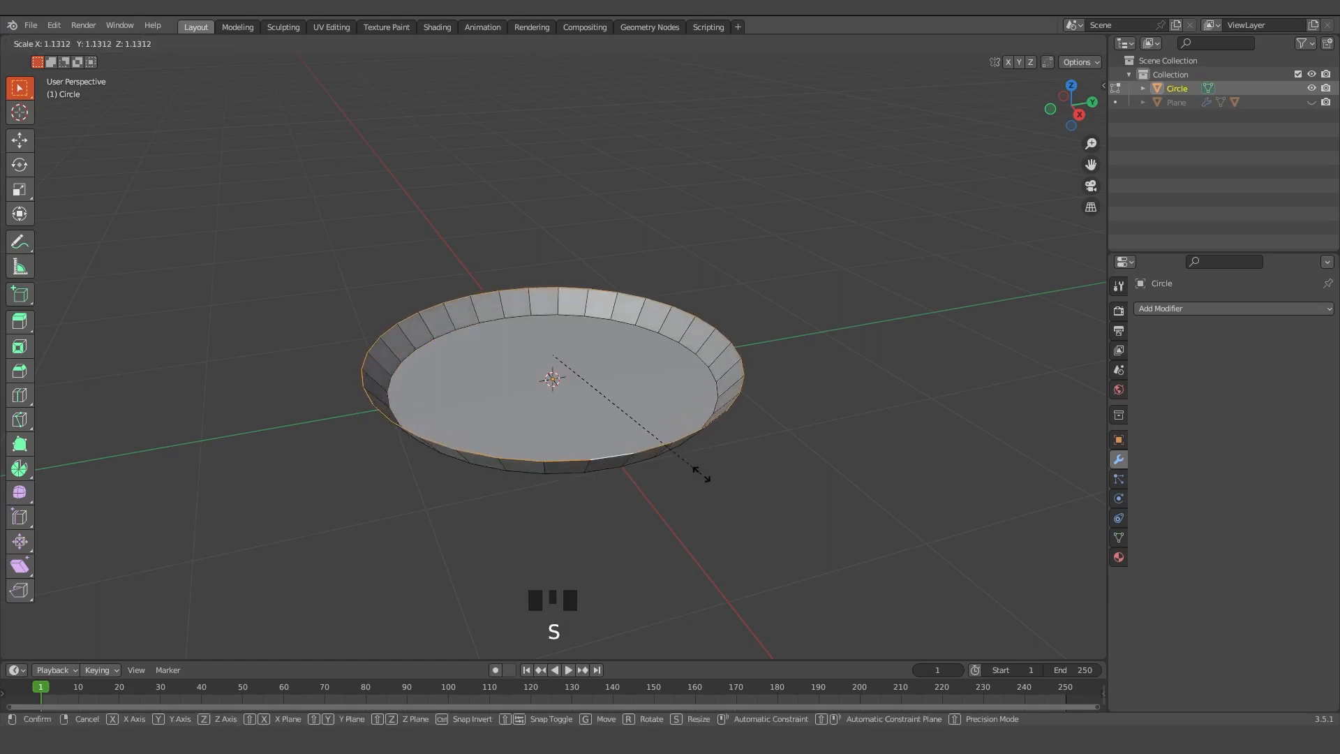
left_click(702, 474)
key("g")
key("z")
left_click(700, 471)
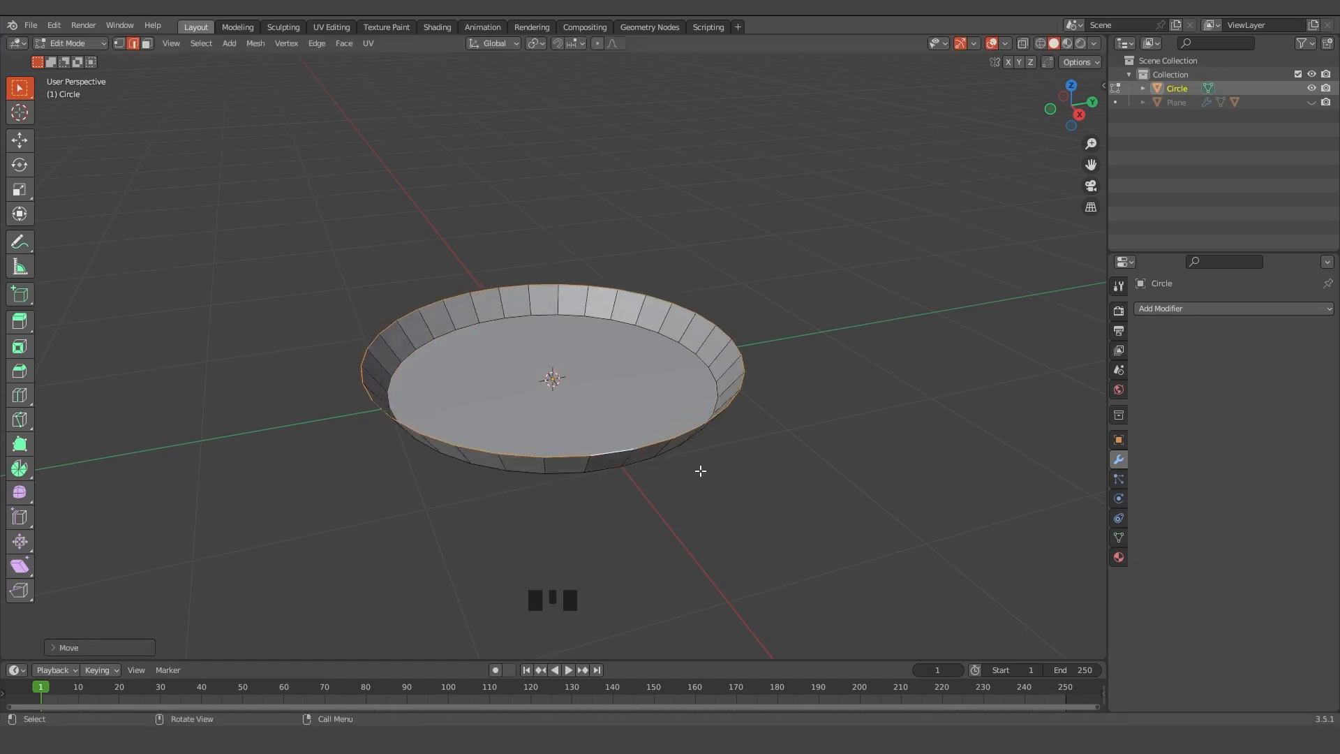
Extrude the upper edge loop outward into a rim scaled to about 1.29, and raise its outer edge about 0.1 m along Z
key("e")
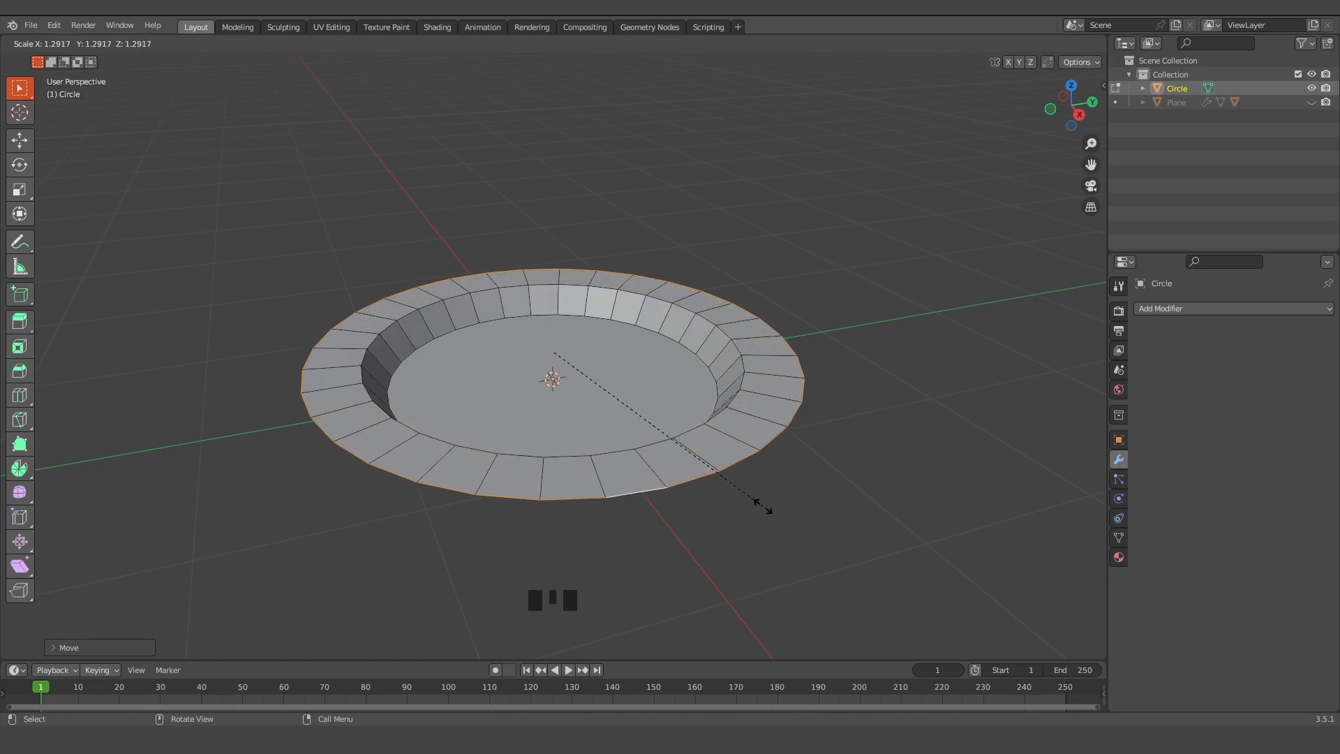
left_click(763, 506)
key("g")
key("z")
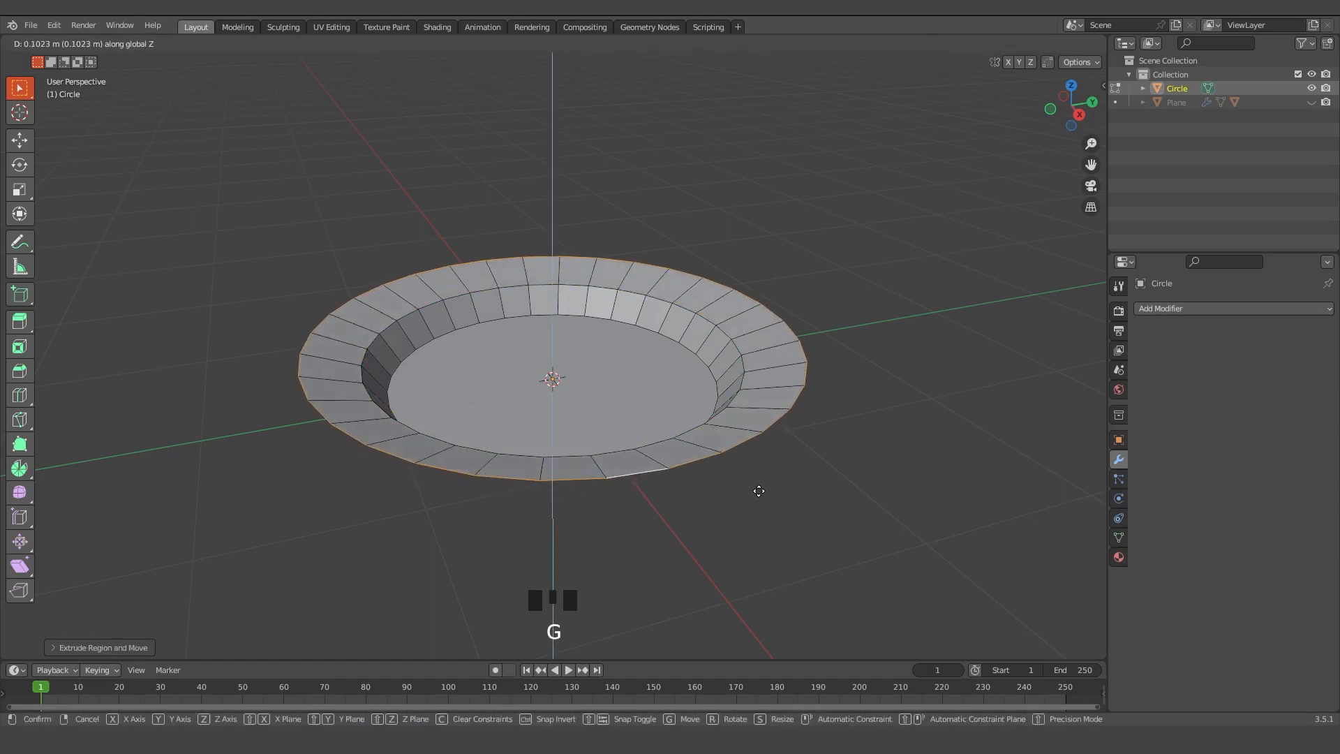
left_click(754, 488)
Return to Object Mode and add a Solidify modifier to the plate with a thickness of 0.05 m
key("Tab")
left_click(1233, 308)
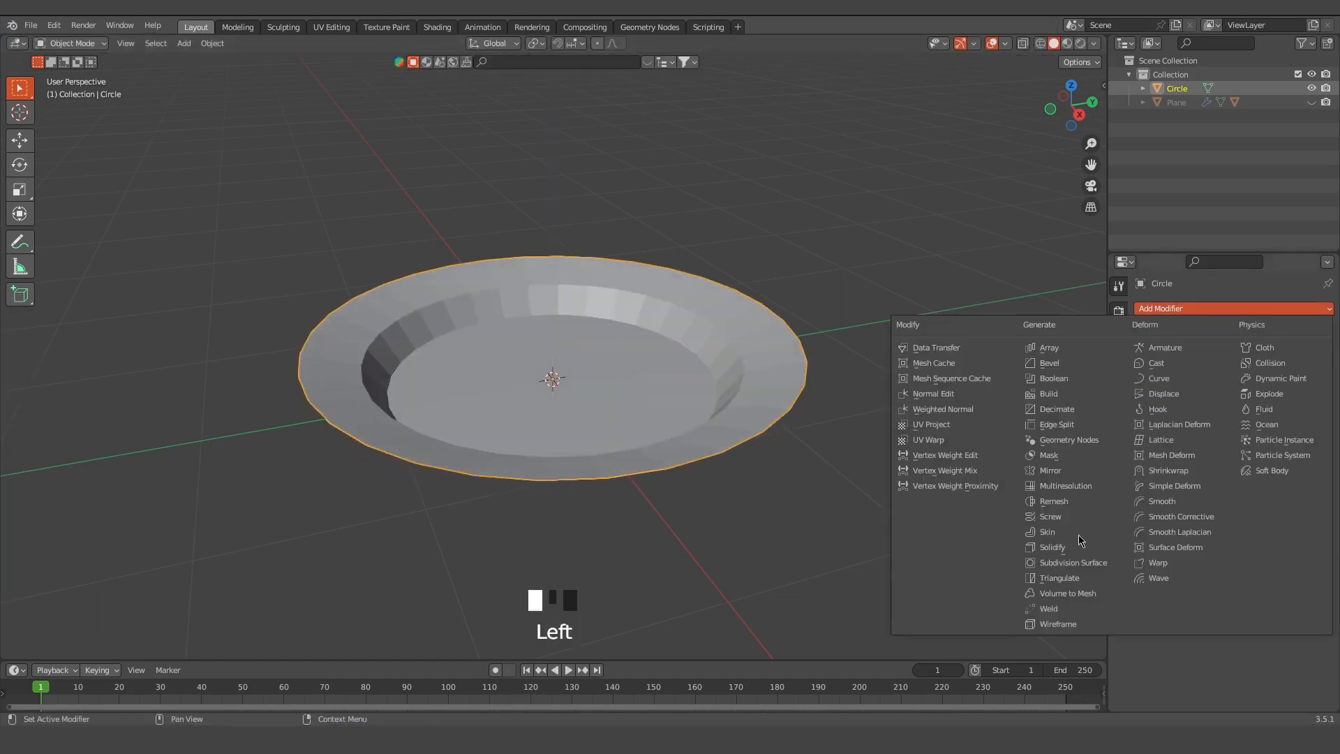
left_click(1066, 555)
mouse_move(1263, 402)
left_mouse_down()
mouse_move(1278, 402)
mouse_move(1243, 402)
mouse_move(1281, 401)
mouse_move(1261, 401)
left_mouse_up()
Add a Subdivision Surface modifier to the plate with viewport and render levels 3, and shade it smooth
left_click(1186, 340)
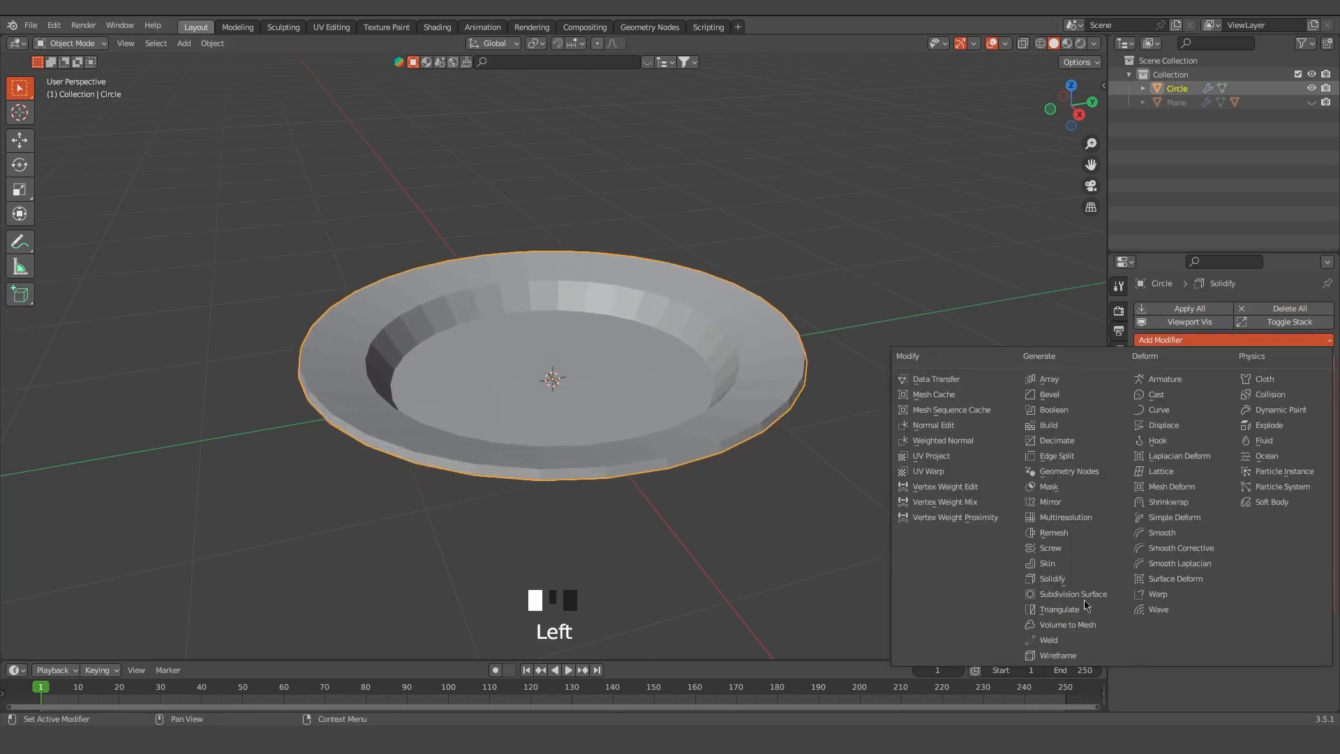
left_click(1082, 601)
scroll(1297, 495, "down", 7)
left_click(1310, 649)
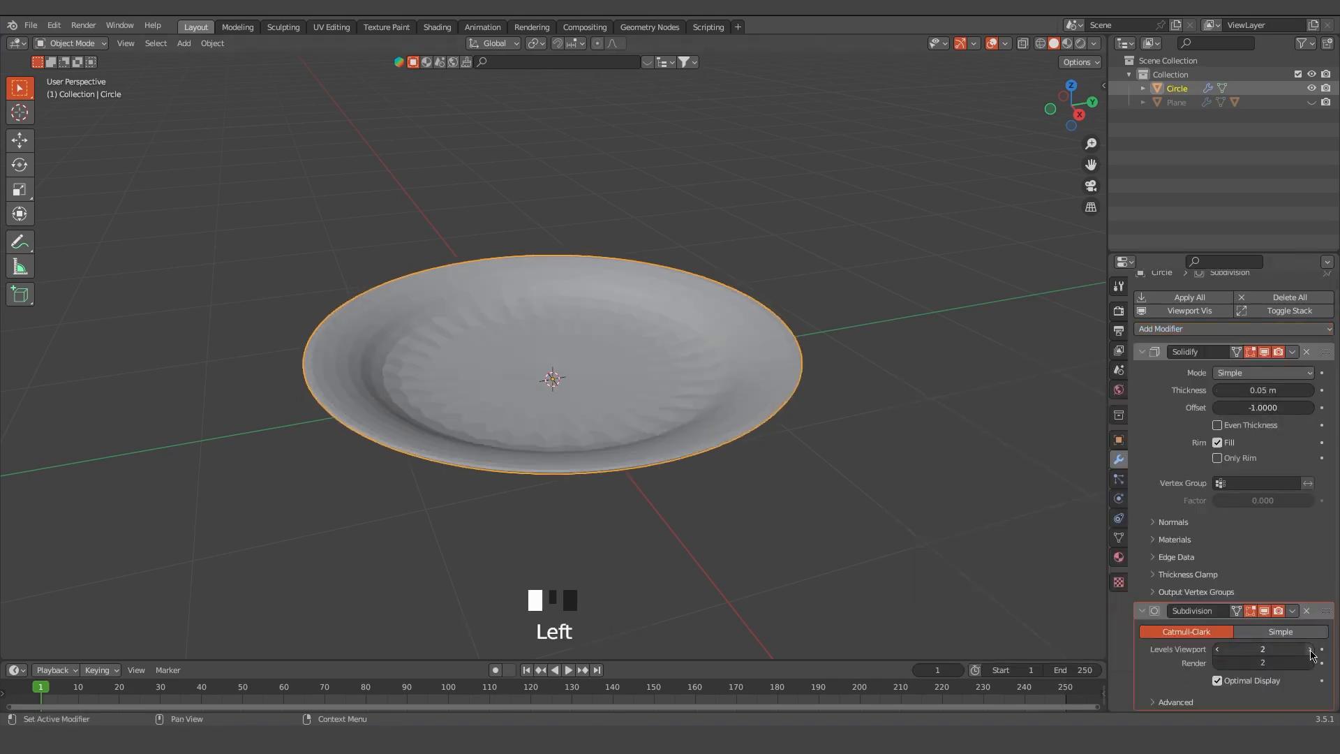
left_click(1309, 650)
right_click(632, 341)
left_click(633, 342)
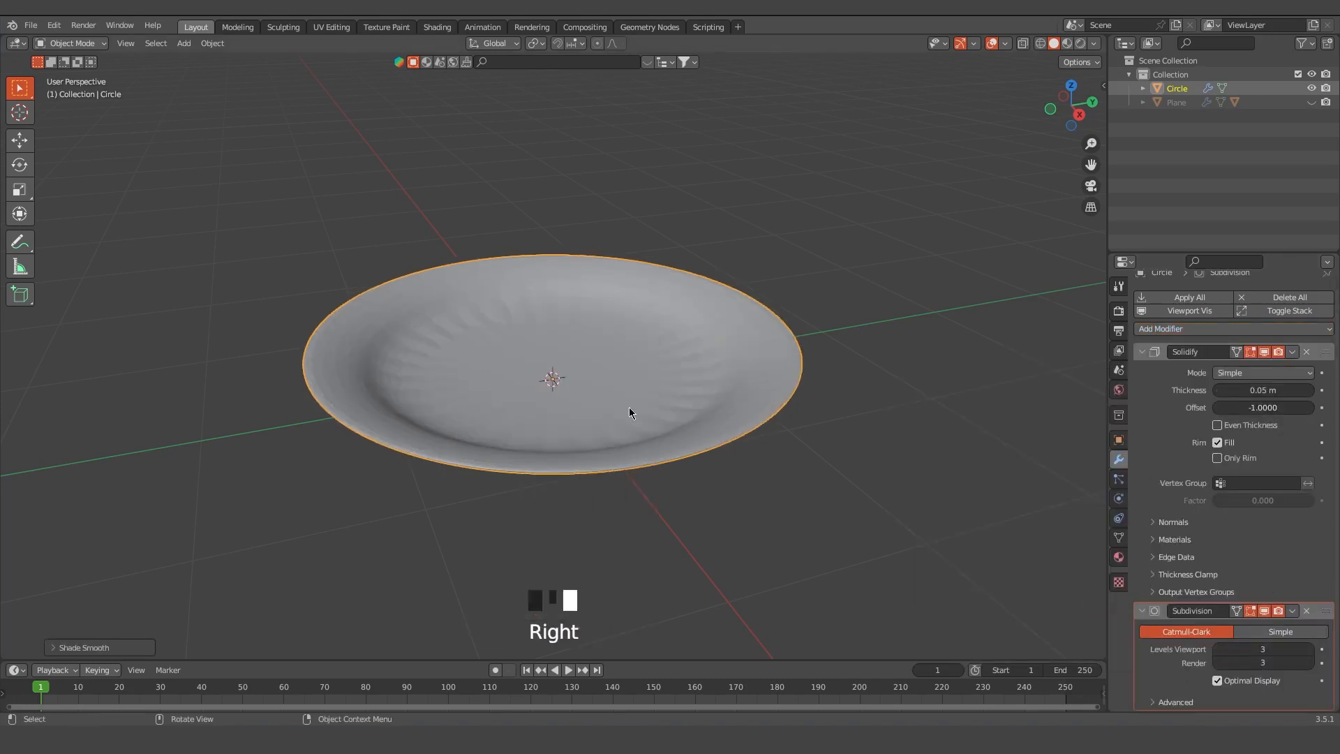
middle_click_drag(631, 410, 671, 412)
middle_click_drag(678, 411, 705, 384)
Unhide the popsicle and scale it down uniformly so it fits inside the plate
left_click(695, 375)
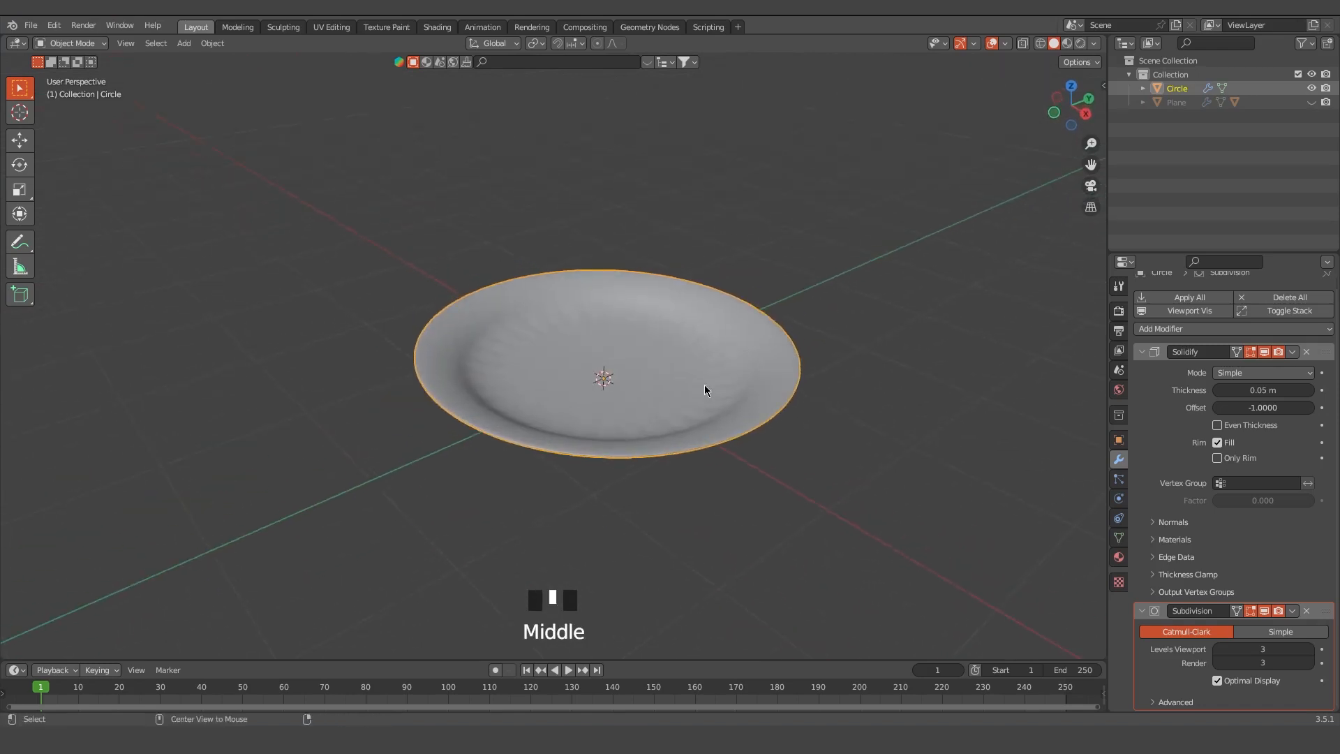
key("alt+h")
scroll(700, 503, "down", 3)
left_click(612, 455)
left_click(612, 455)
key("s")
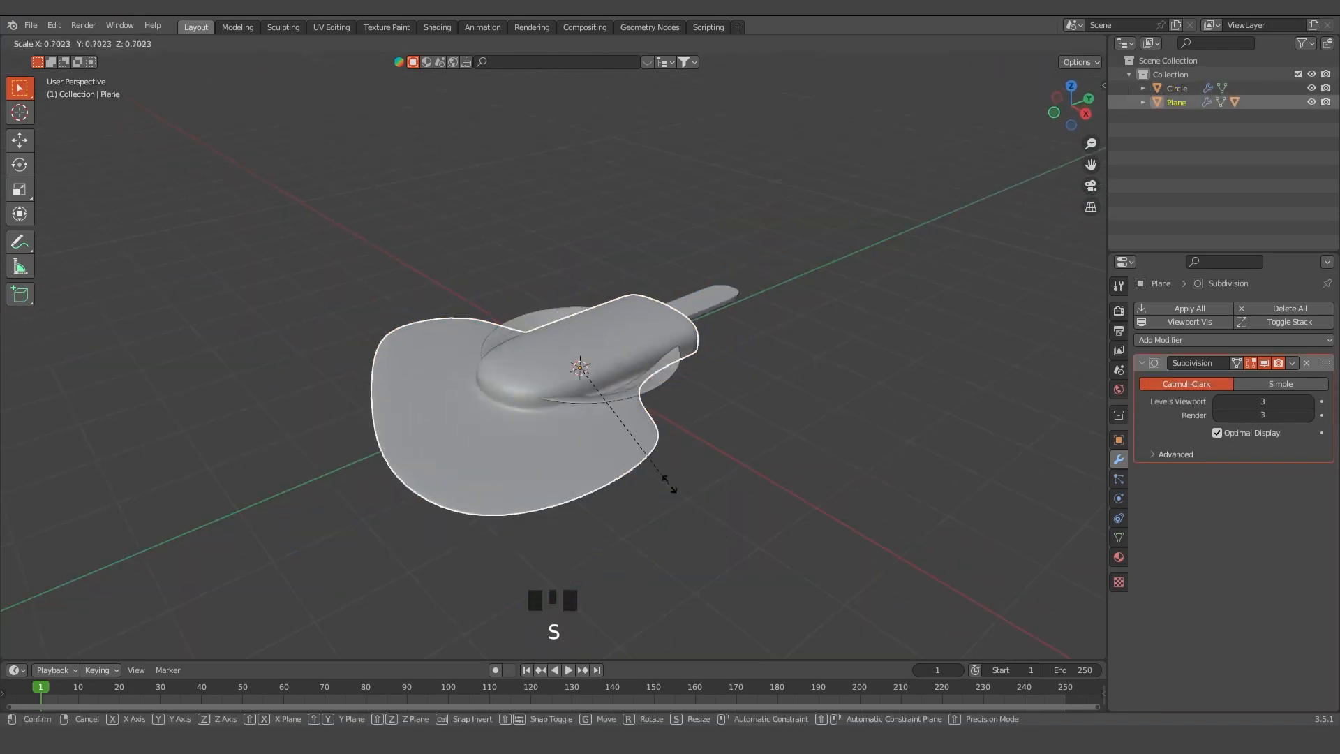
left_click(617, 402)
scroll(639, 466, "up", 2)
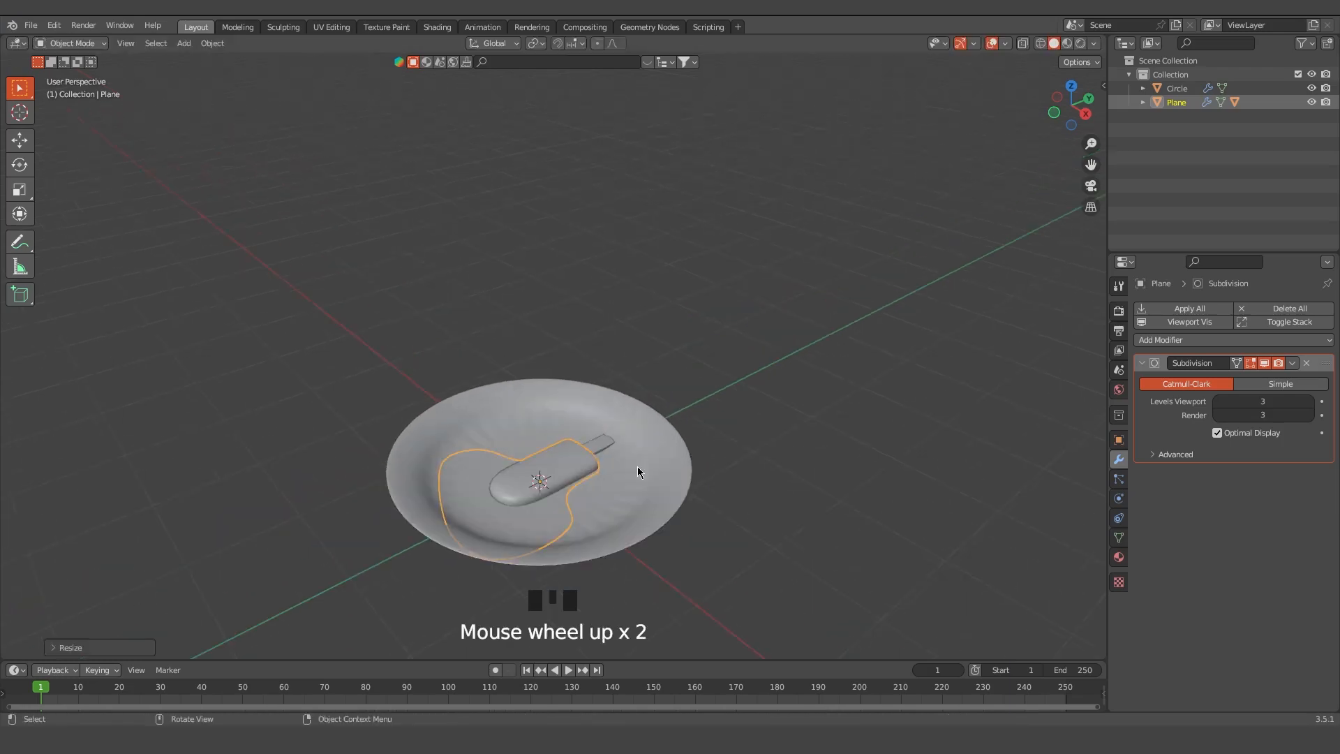
In a see-through right side view, raise the popsicle along Z to the plate's inner floor
middle_click_drag(638, 467, 580, 435, "shift")
scroll(553, 471, "up", 2)
key("grave")
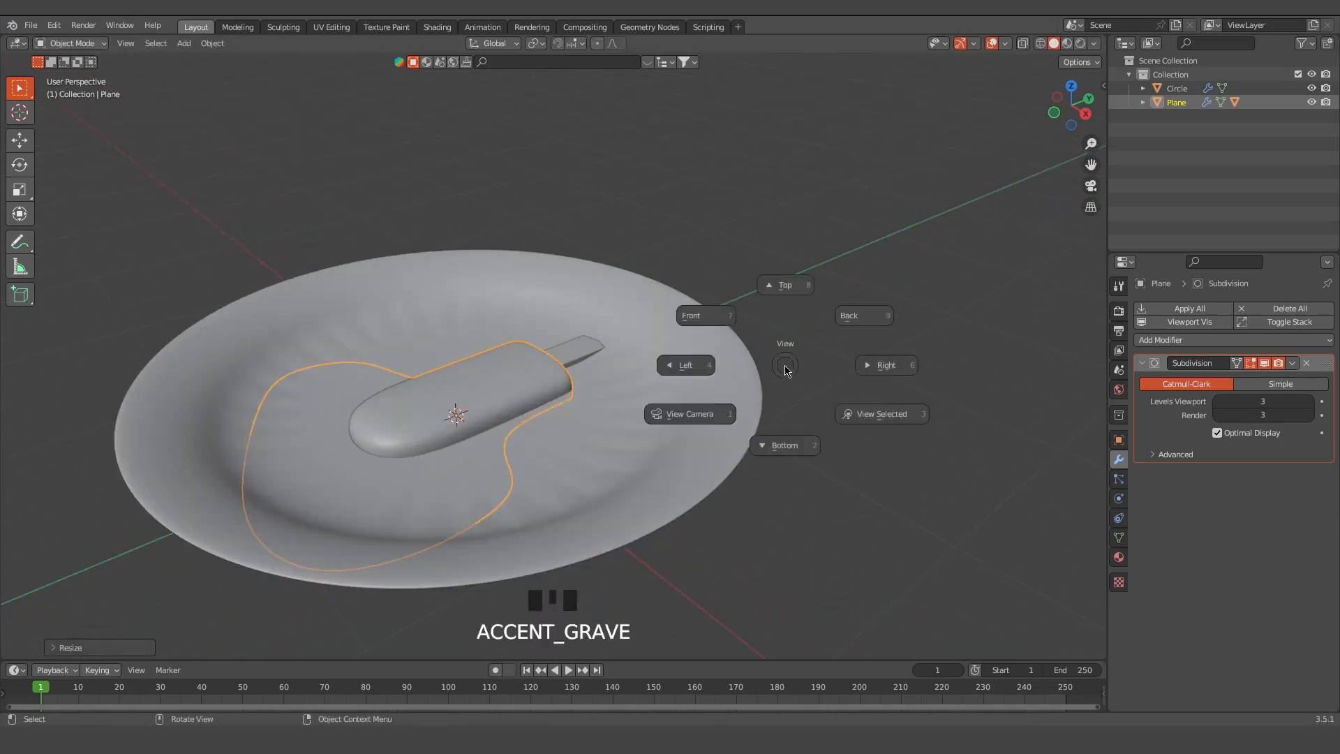
middle_click_drag(477, 329, 614, 437, "shift")
scroll(608, 454, "up", 3)
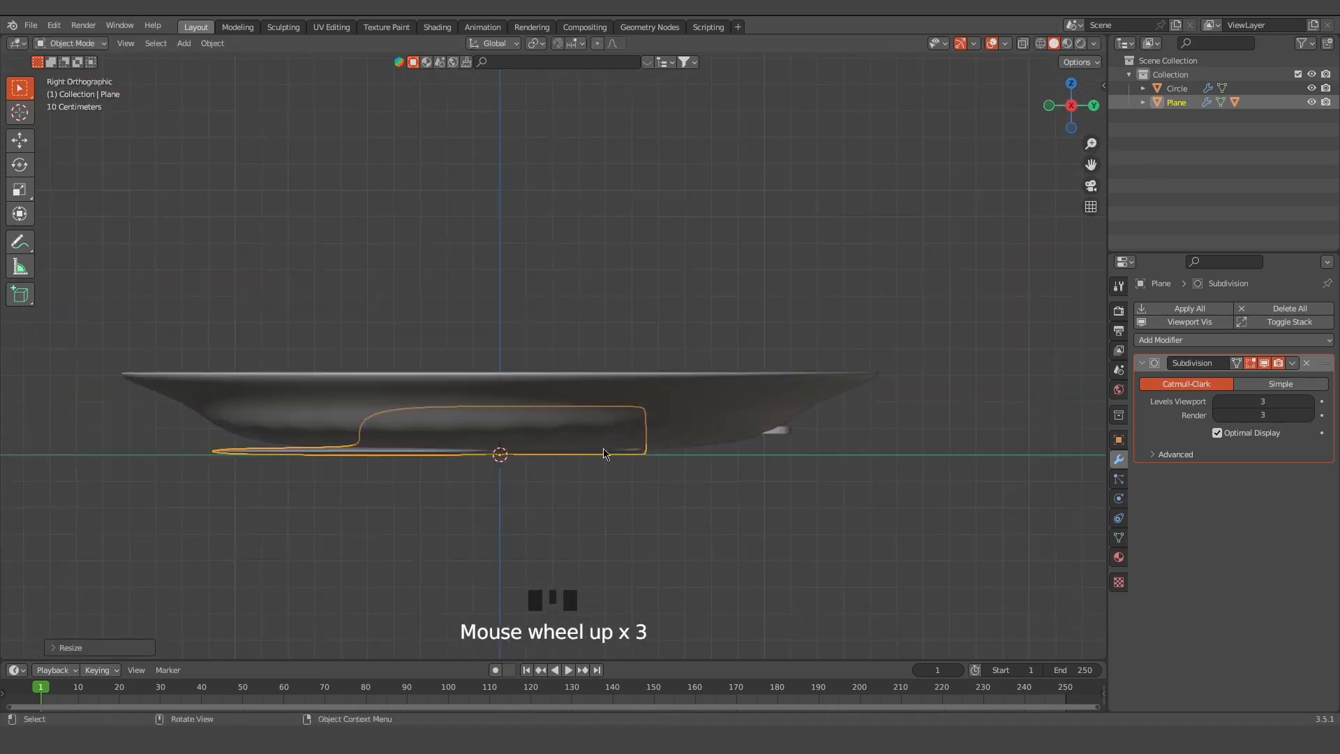
left_click(1023, 45)
scroll(555, 485, "up", 1)
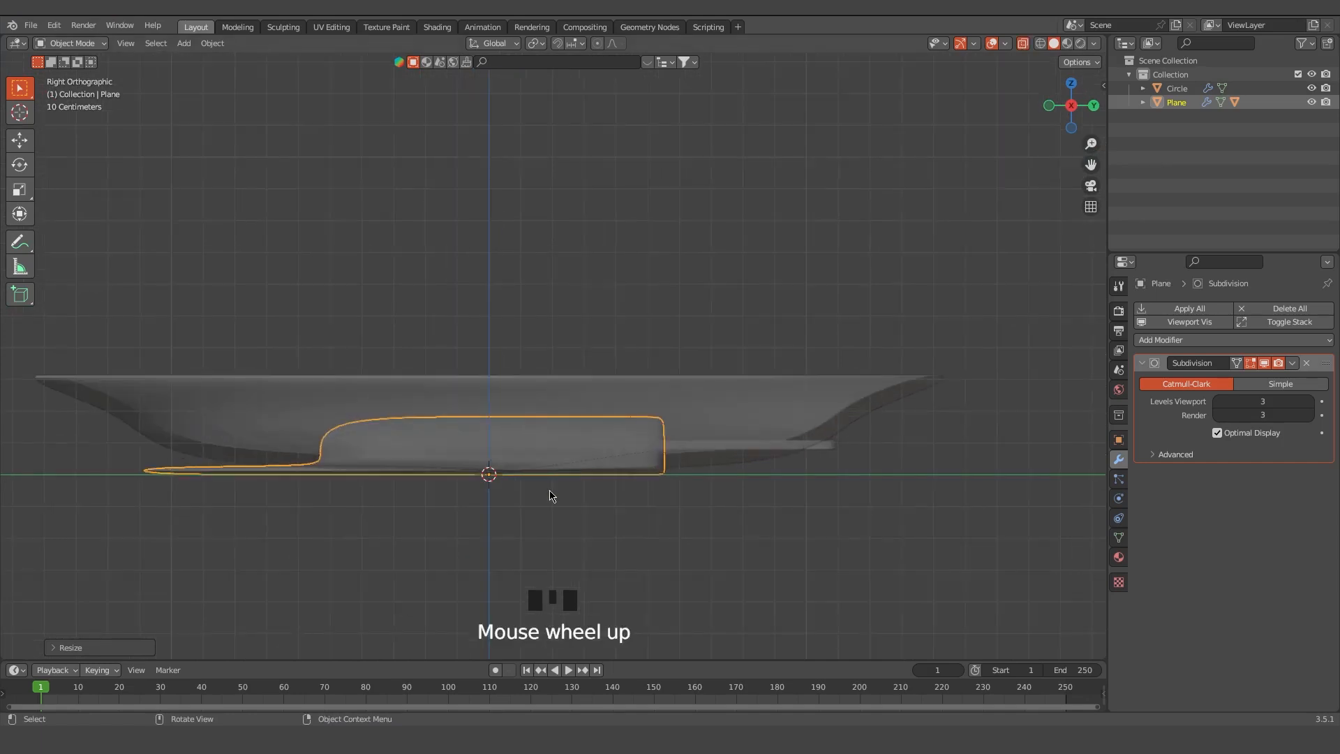
key("g")
key("z")
left_click(569, 471)
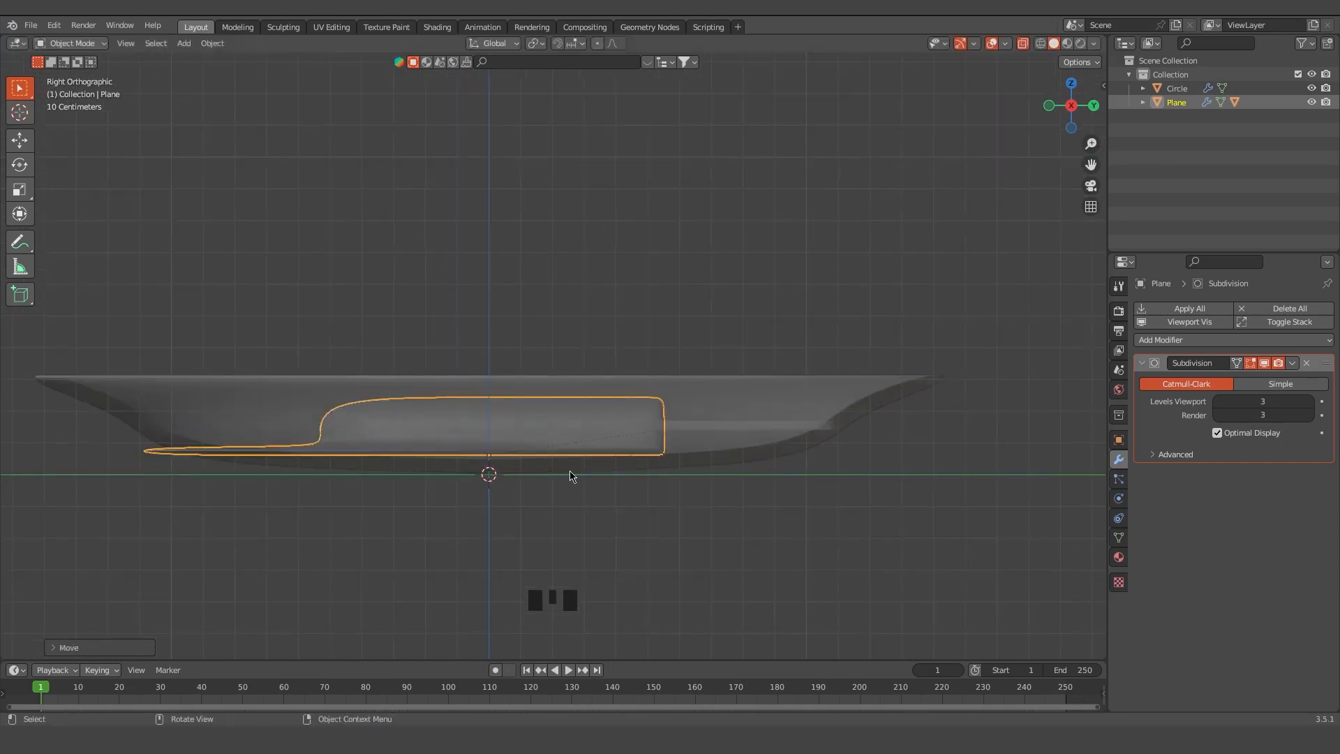
Shift the popsicle about 0.16 m along Y, then raise it about 0.024 m along Z
key("g")
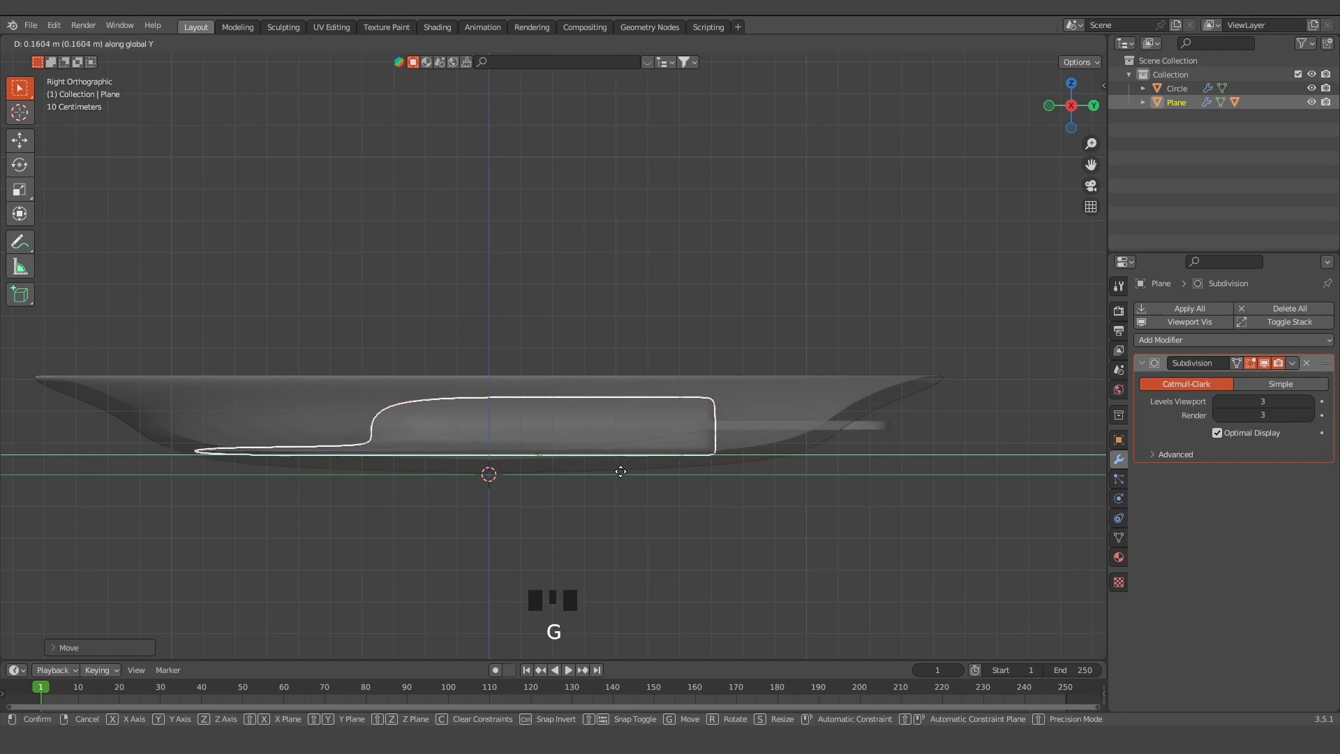
left_click(595, 478)
key("g")
key("z")
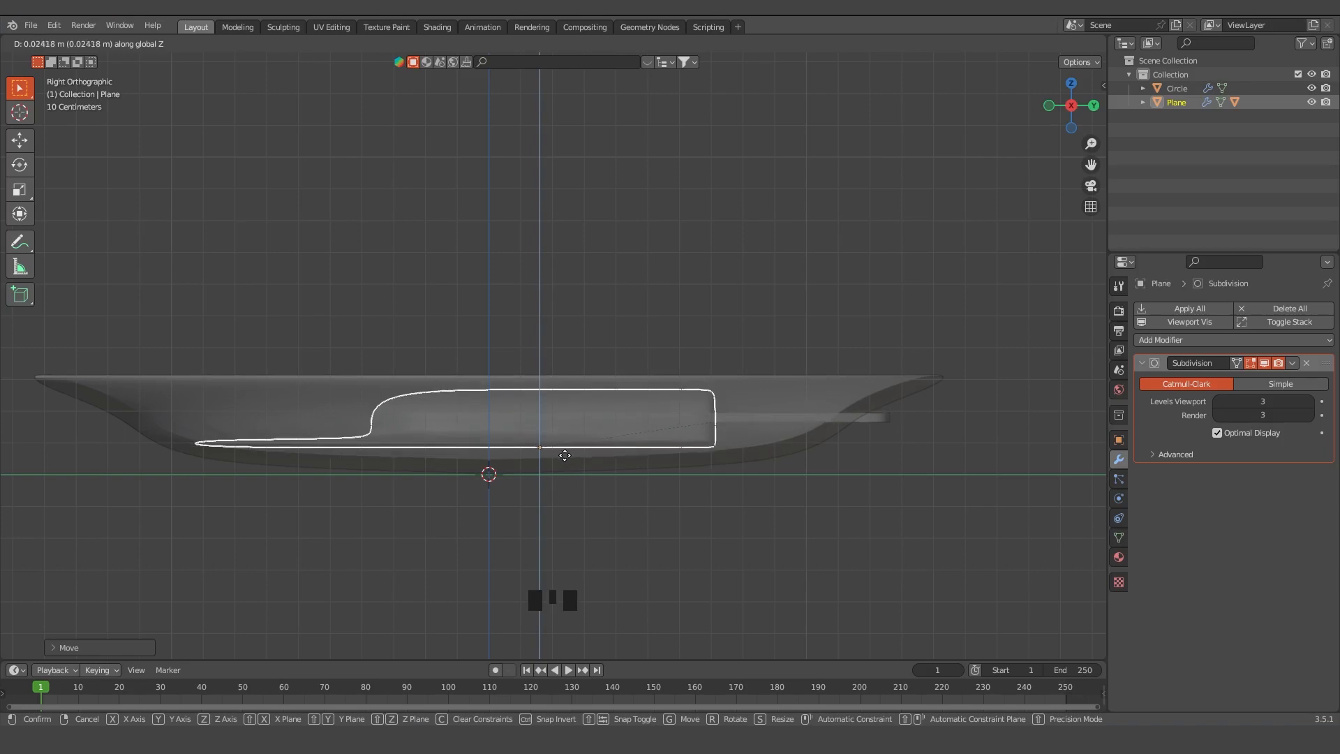
left_click(618, 453)
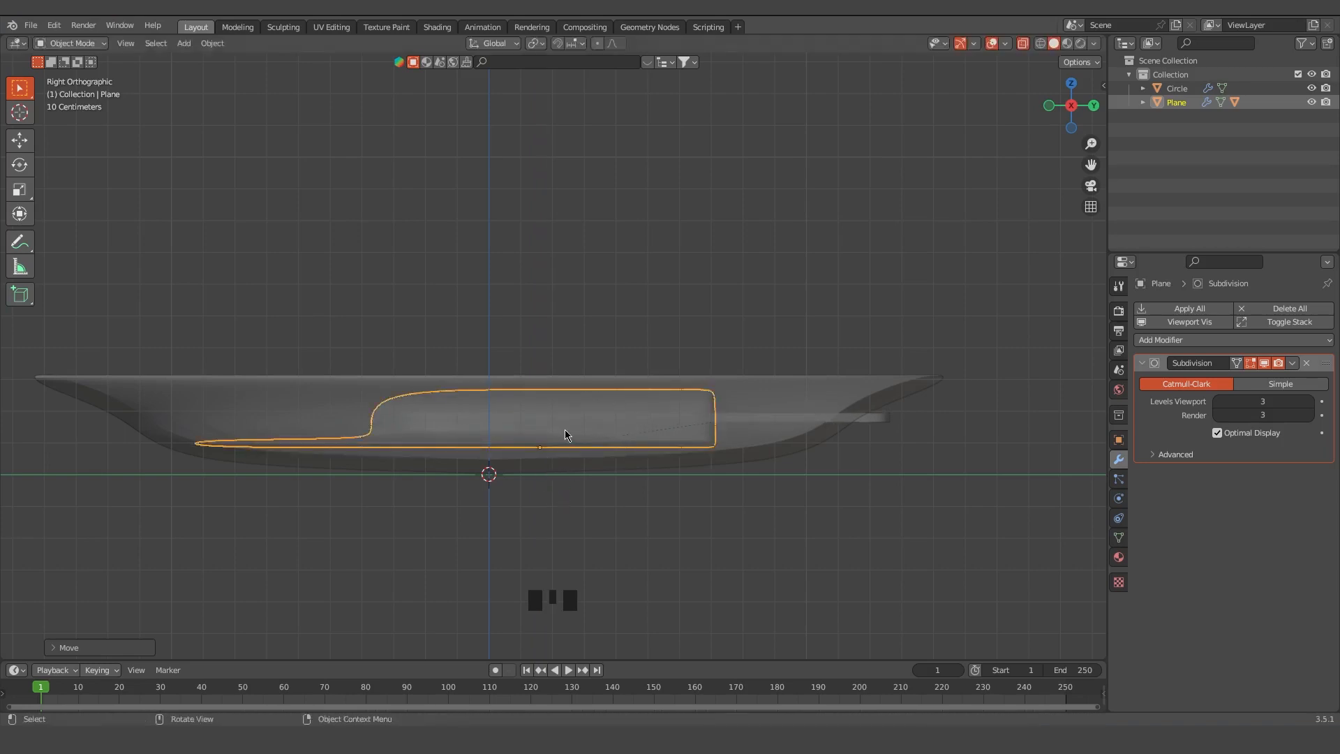
In Edit Mode, lower the popsicle's middle and front edge sections to follow the plate's floor
key("Tab")
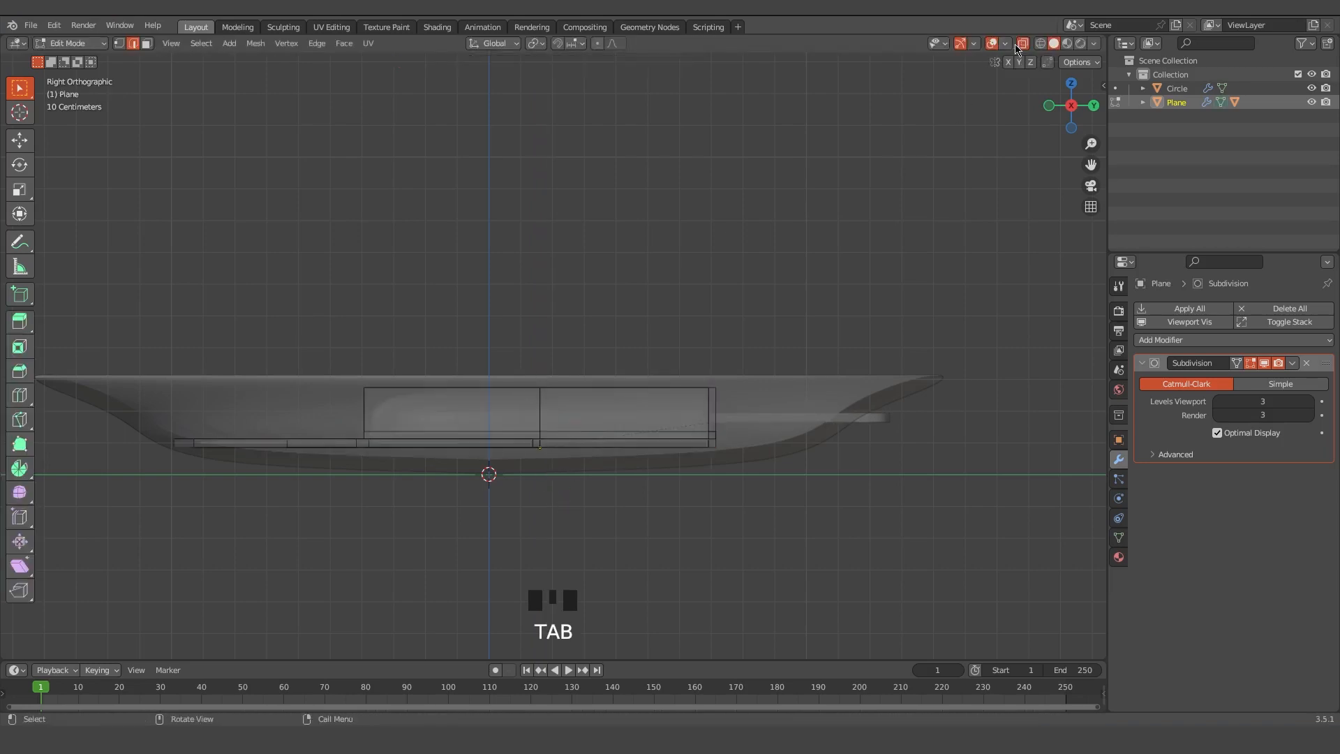
left_click_drag(518, 349, 563, 441)
key("g")
left_click(543, 448)
left_click_drag(350, 357, 395, 450)
key("g")
left_click(393, 456)
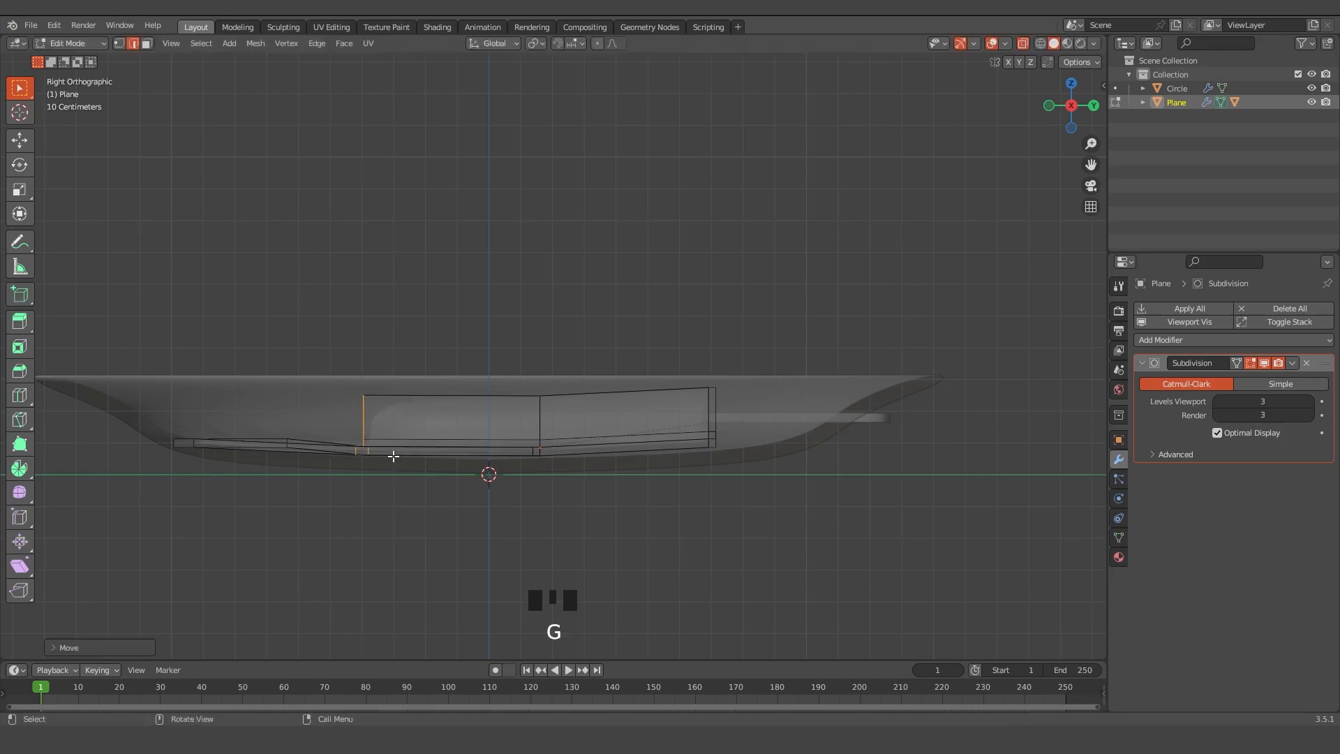
Raise the puddle's outermost edges about 0.033 m and adjust the edges just inside them to follow the plate's slope
left_click_drag(146, 397, 209, 502)
key("g")
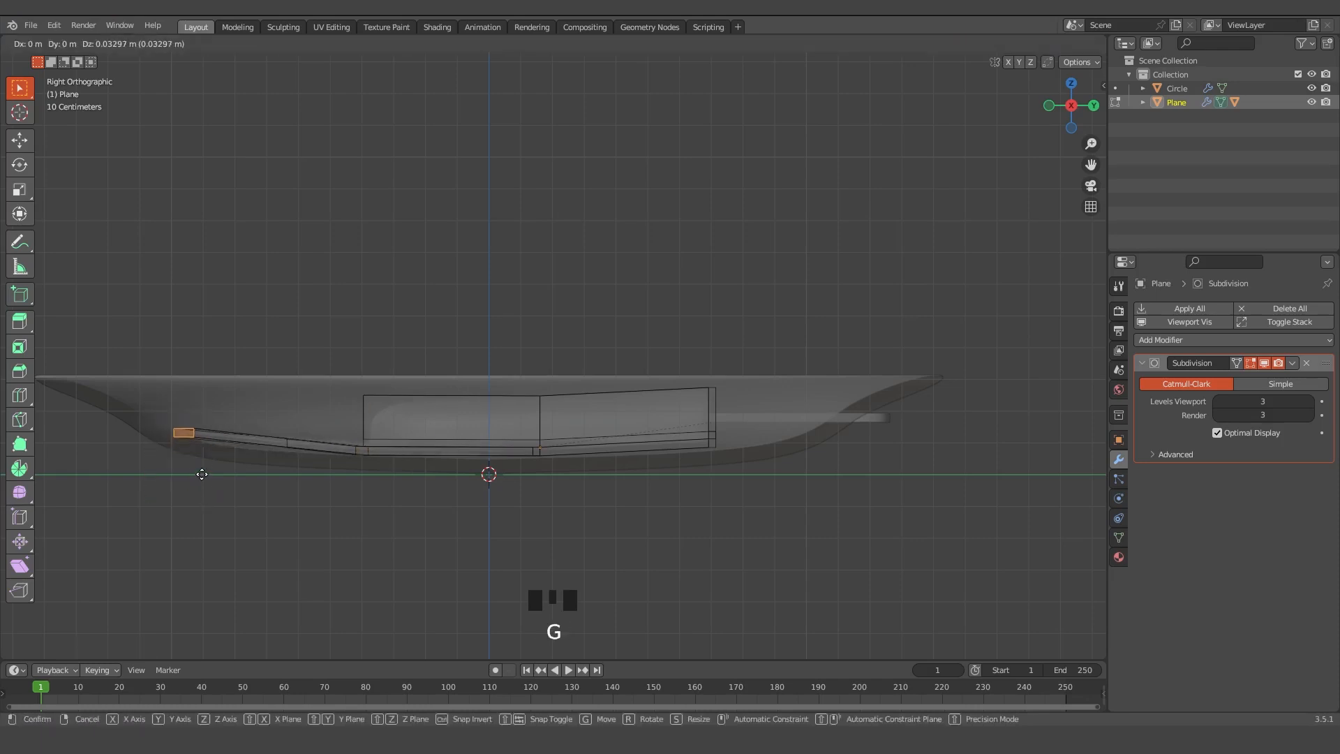
left_click(201, 473)
left_click_drag(186, 405, 206, 457)
key("g")
left_click(203, 450)
Lower the puddle's midway edges about 0.018 m and nudge them slightly outward to smooth its curve along the plate
left_click_drag(272, 420, 287, 458)
key("g")
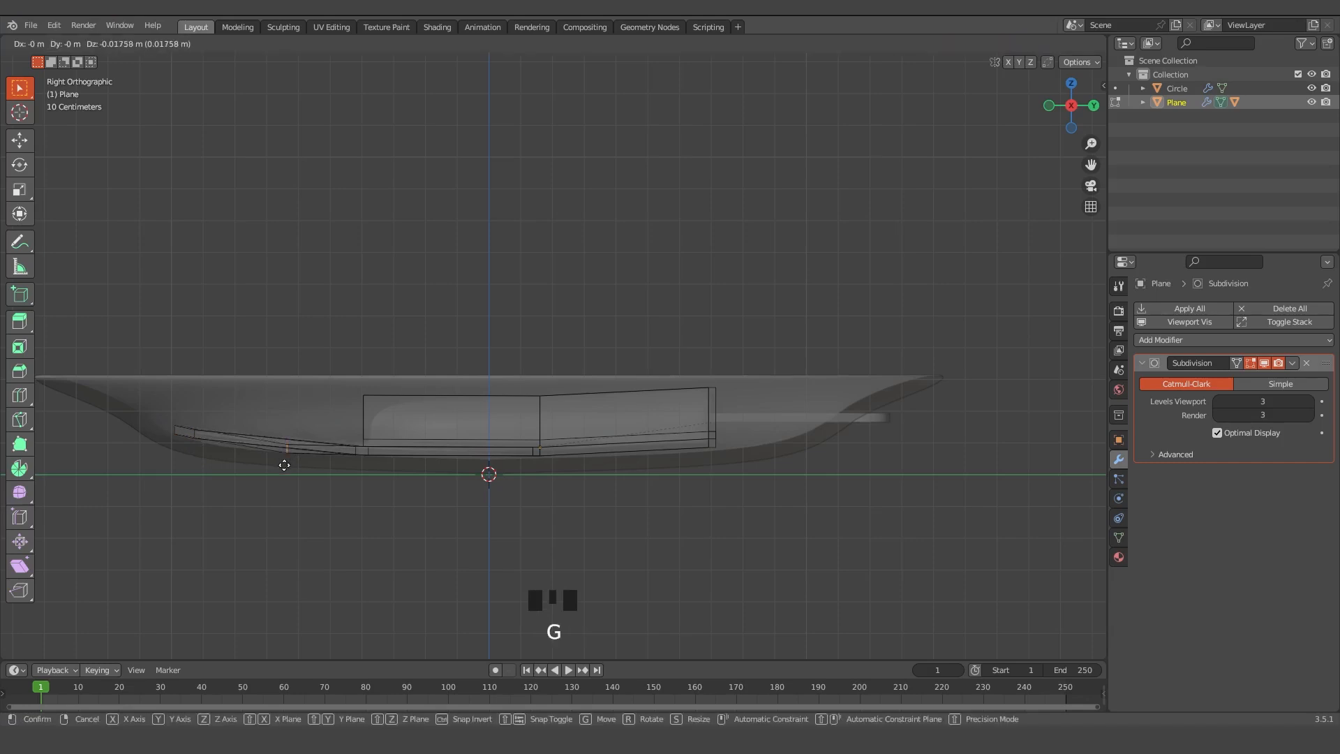
left_click(284, 465)
left_click_drag(266, 394, 300, 483)
key("g")
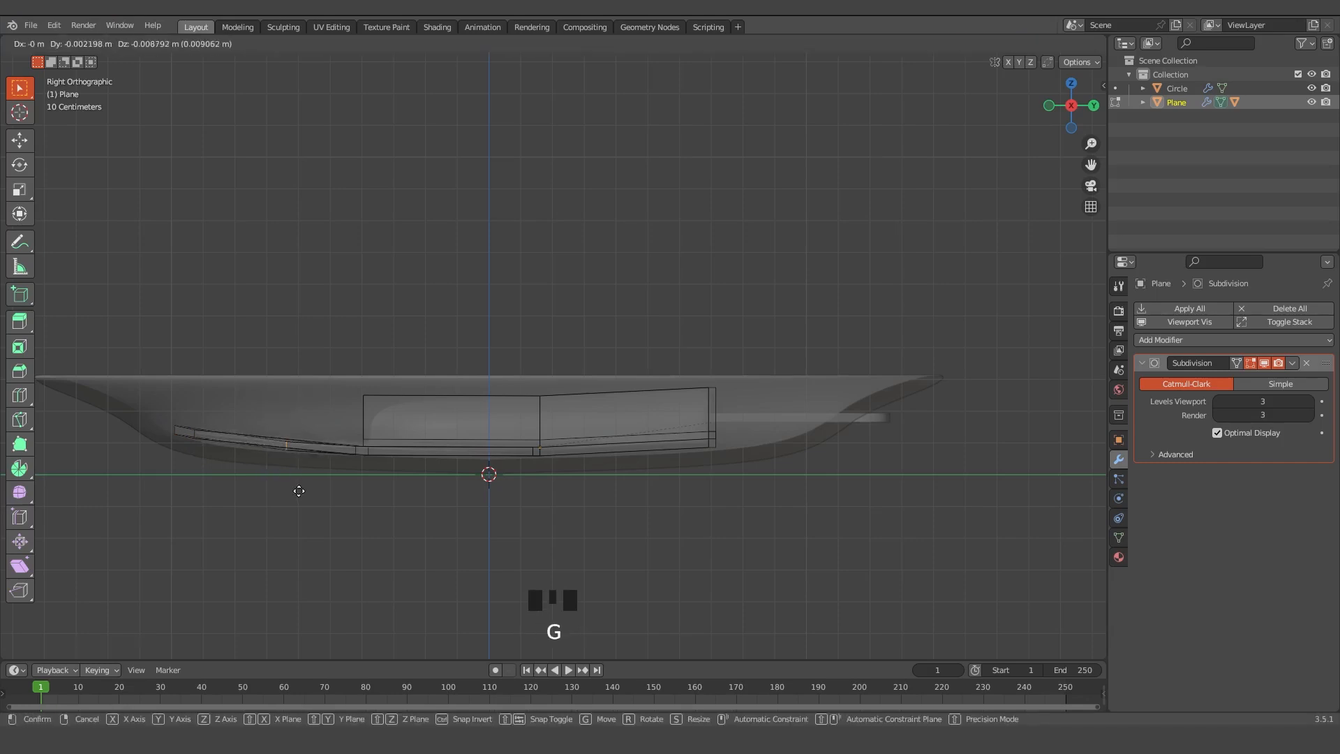
left_click(290, 490)
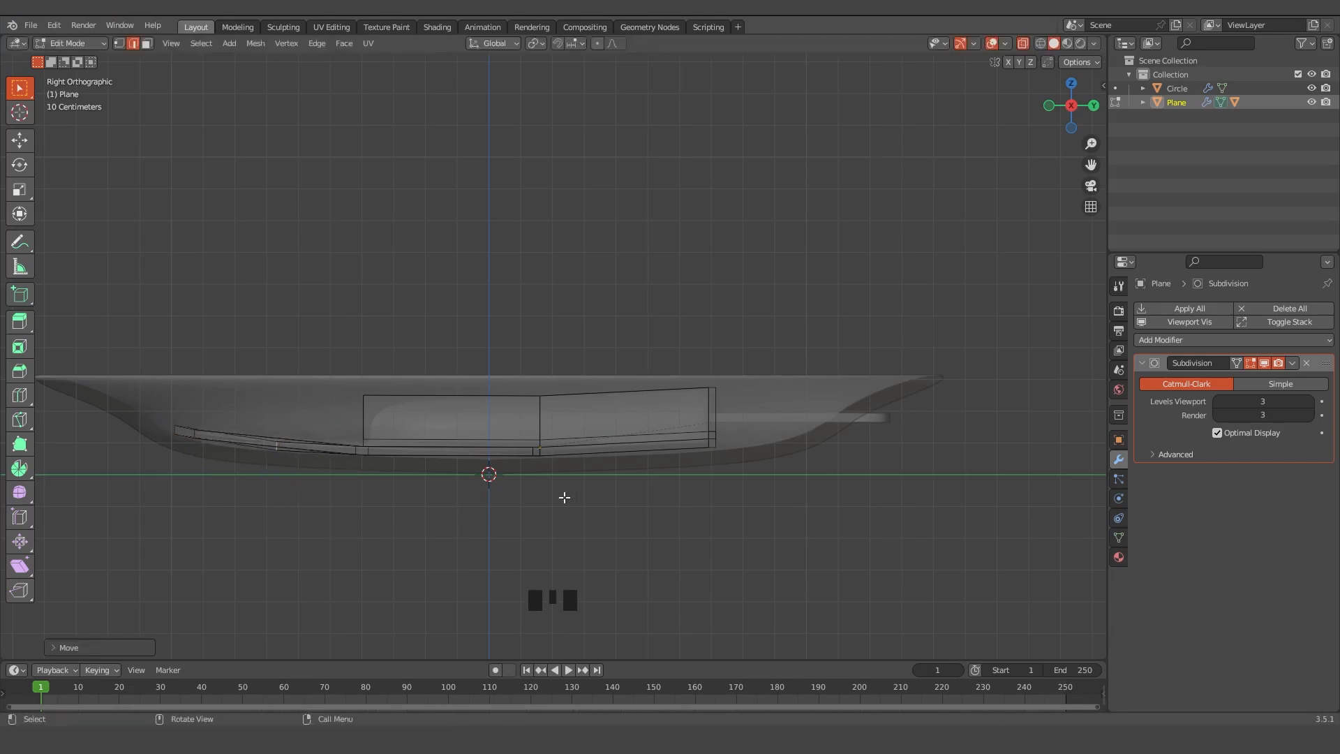
Raise the popsicle's stick-end edges and tilt them to match the plate's rising side
left_click_drag(697, 372, 730, 461)
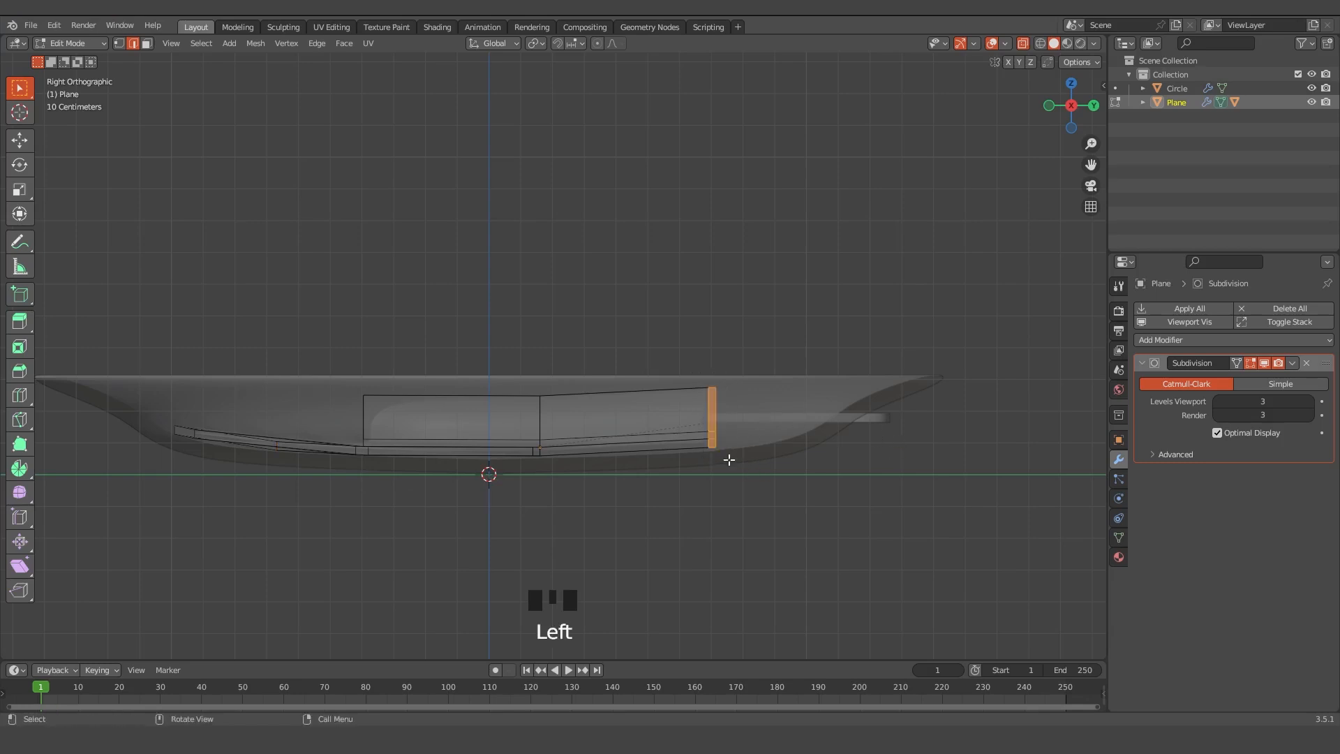
key("g")
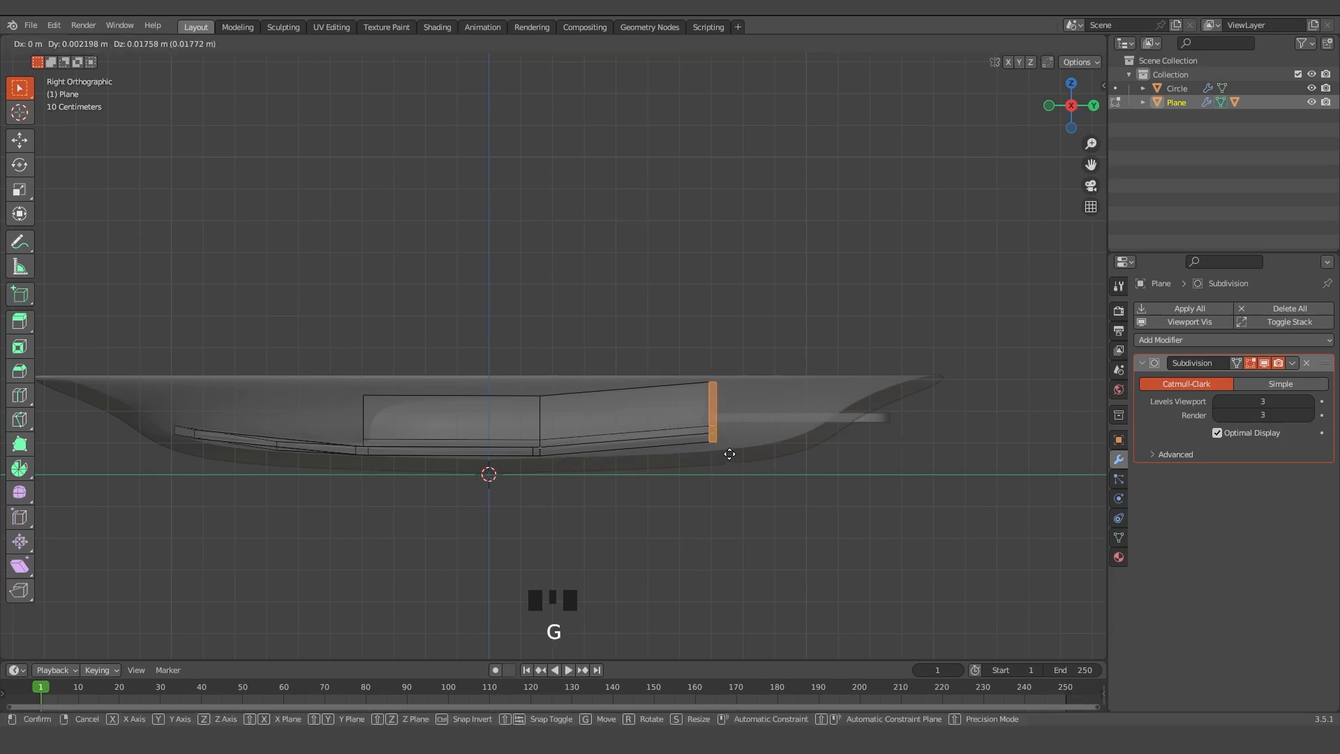
left_click(728, 451)
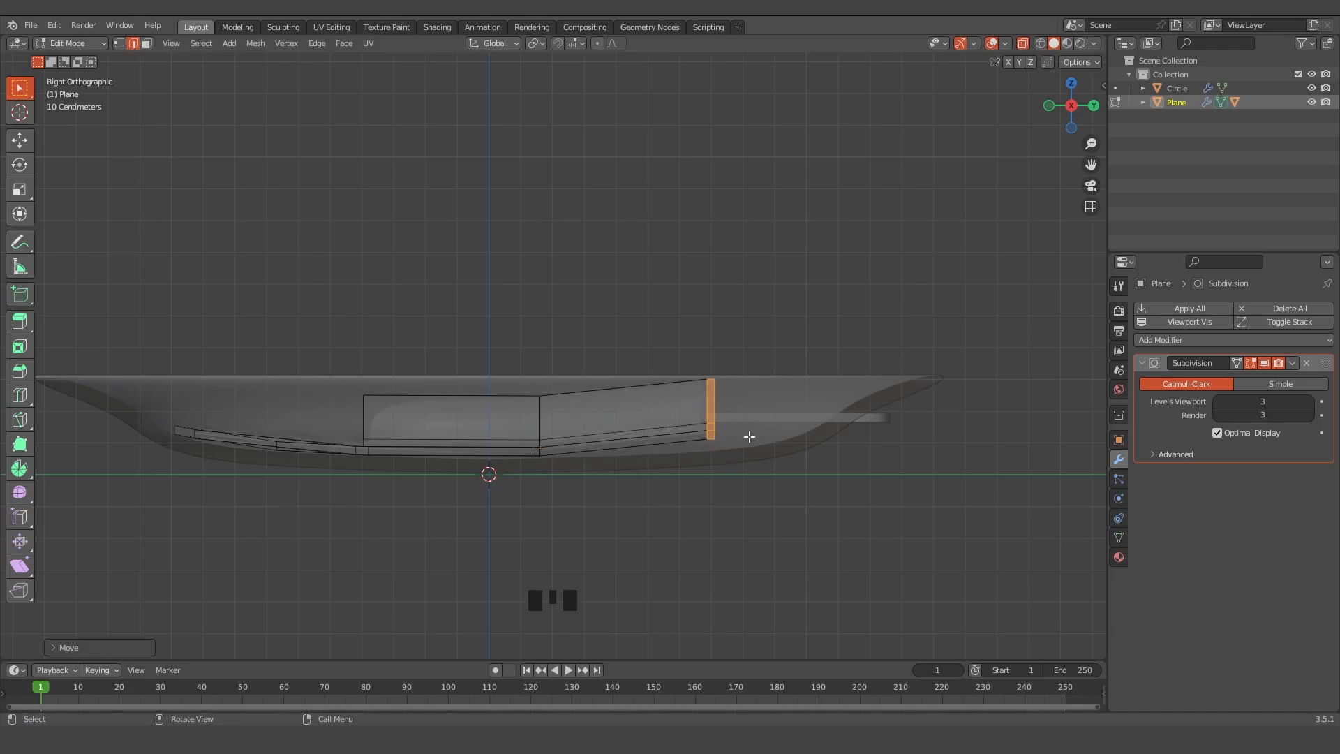
key("r")
left_click(771, 428)
In Object Mode, rotate the stick upward about 12°, raise it along Z into the popsicle's end, and rotate it back about 2.6°
left_click(1144, 103)
left_click(1184, 133)
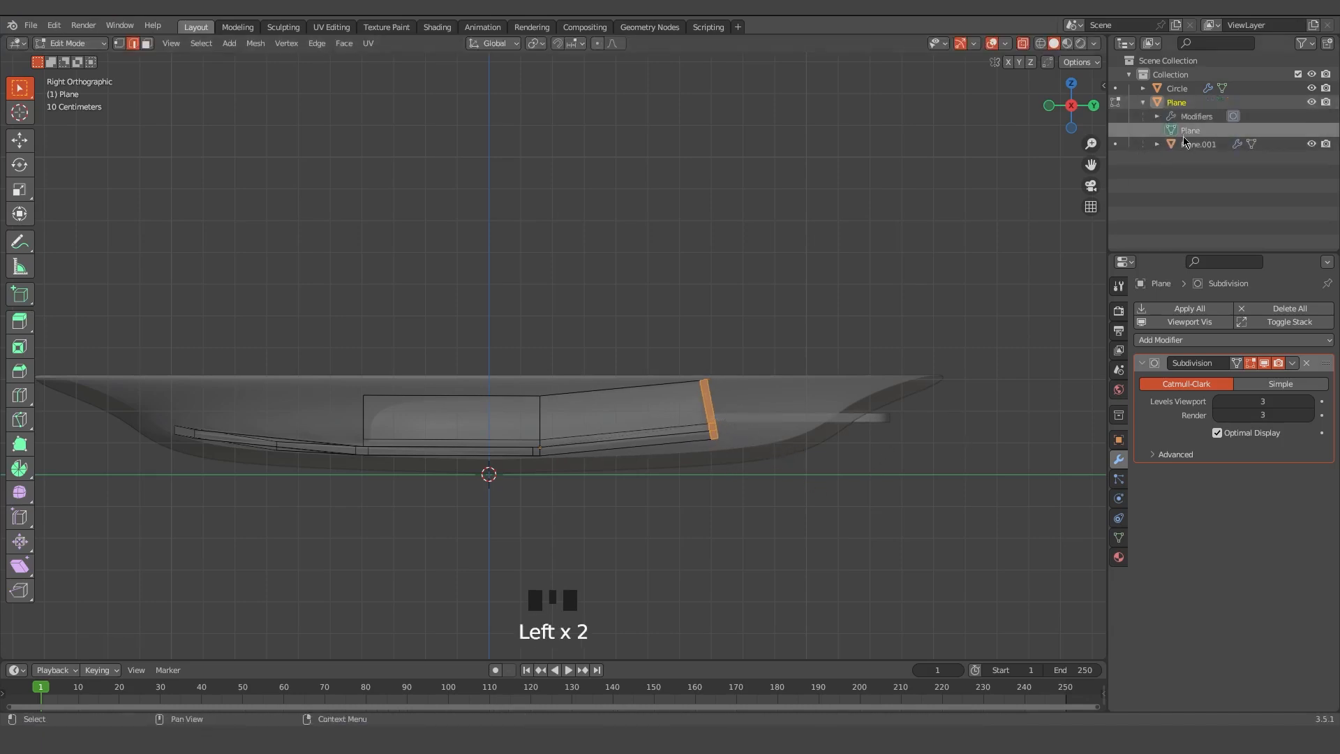
left_click(1188, 146)
key("Tab")
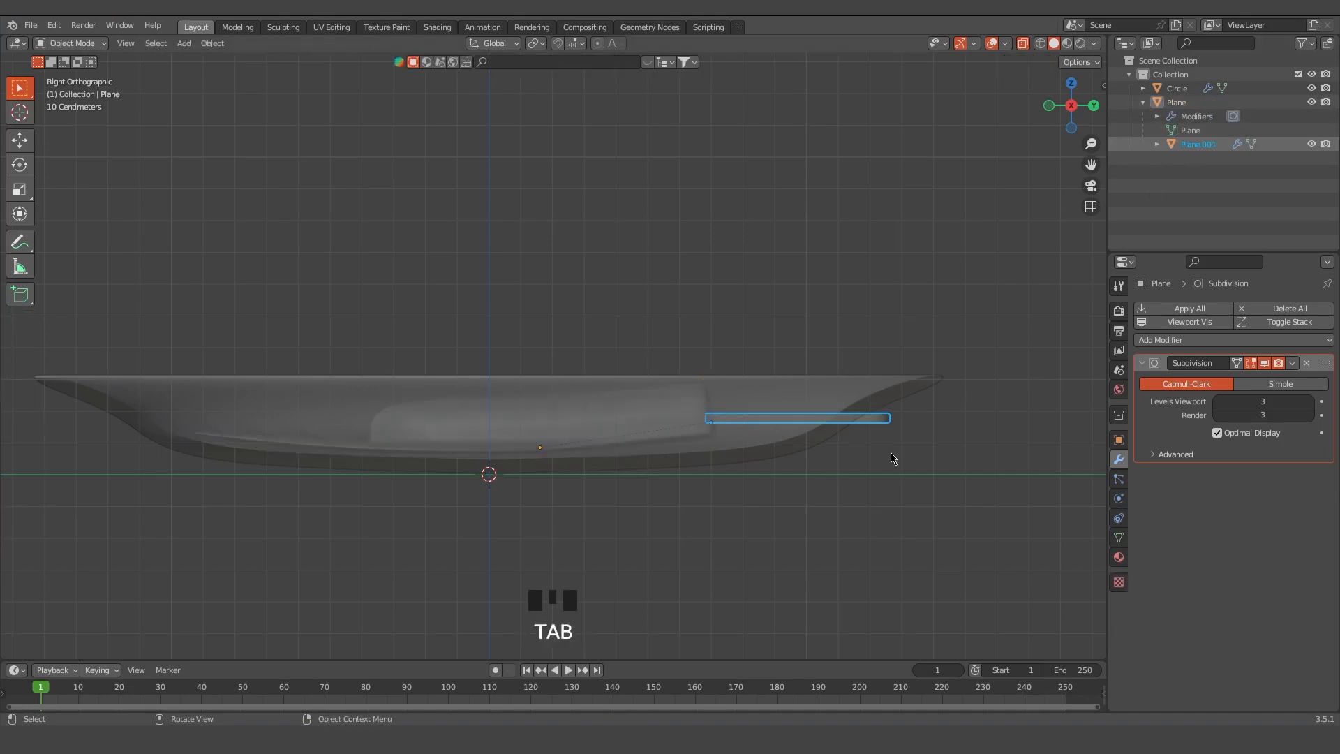
key("r")
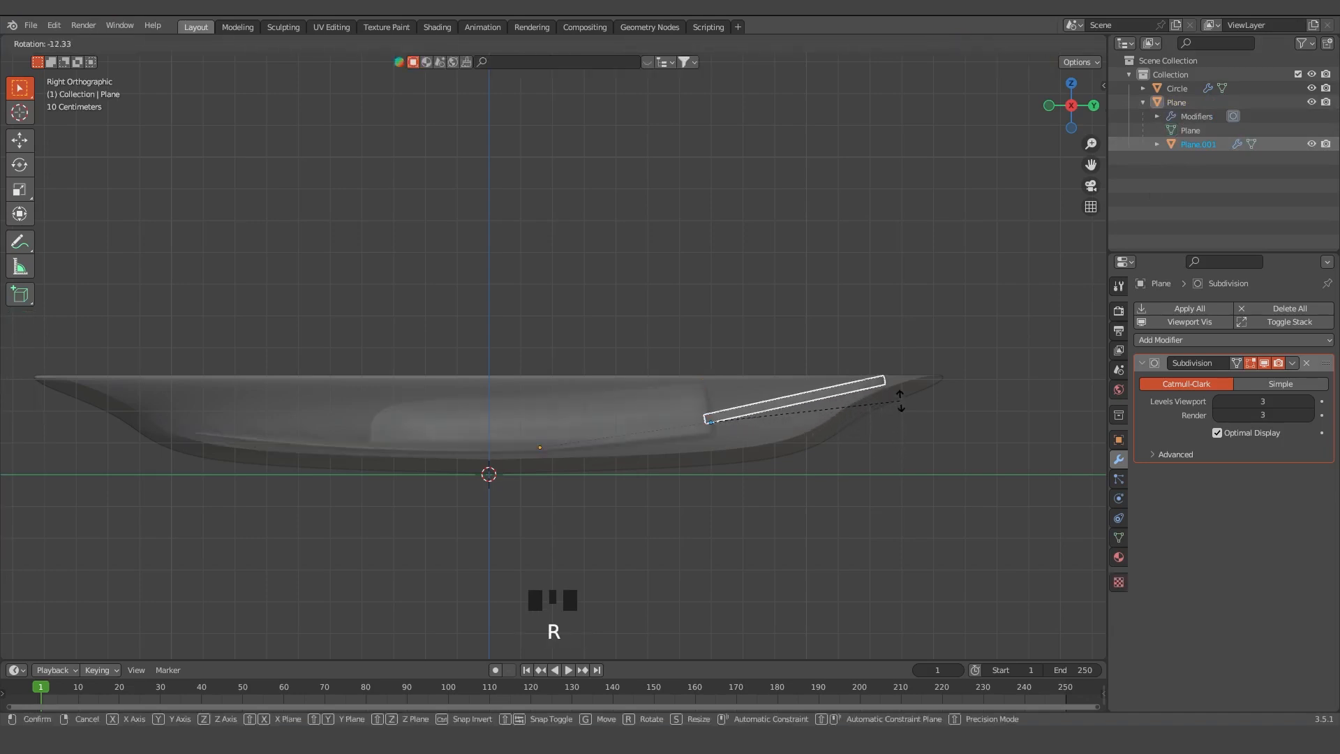
left_click(899, 407)
key("g")
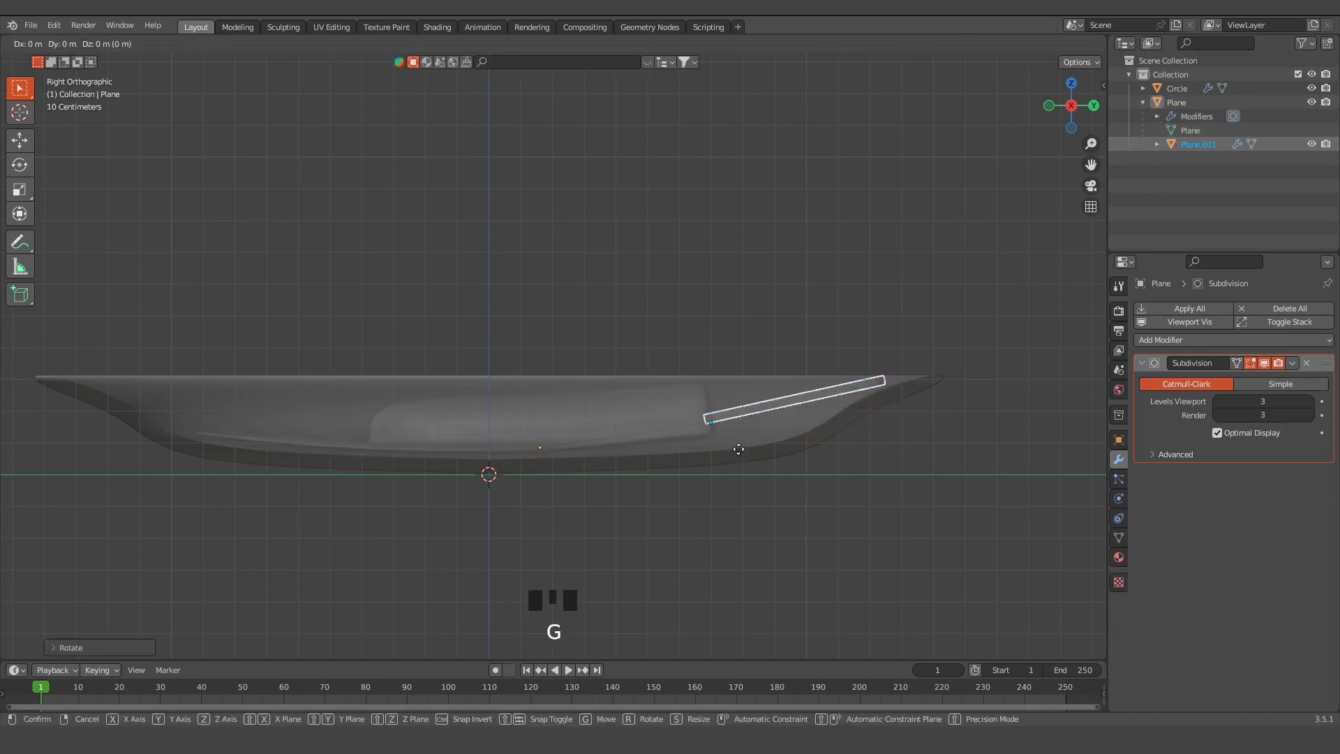
key("z")
left_click(741, 447)
key("r")
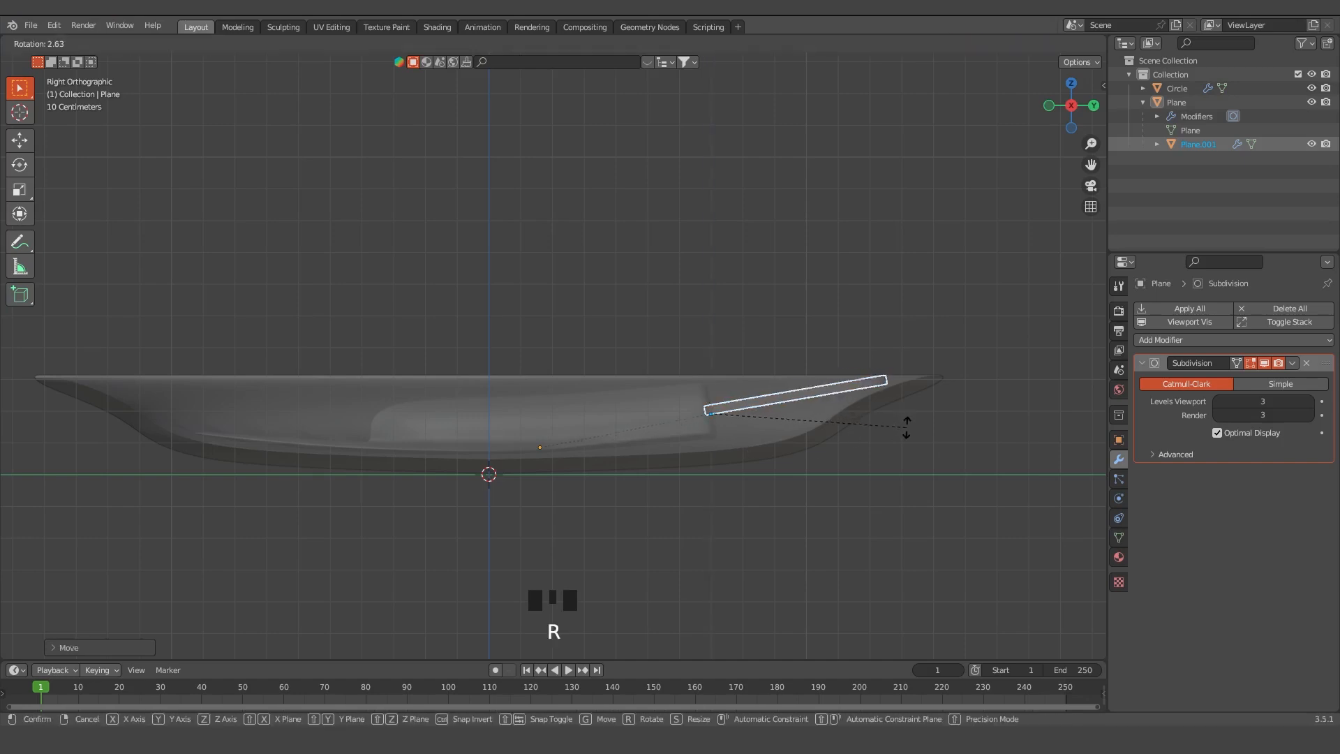
left_click(904, 431)
left_click(924, 477)
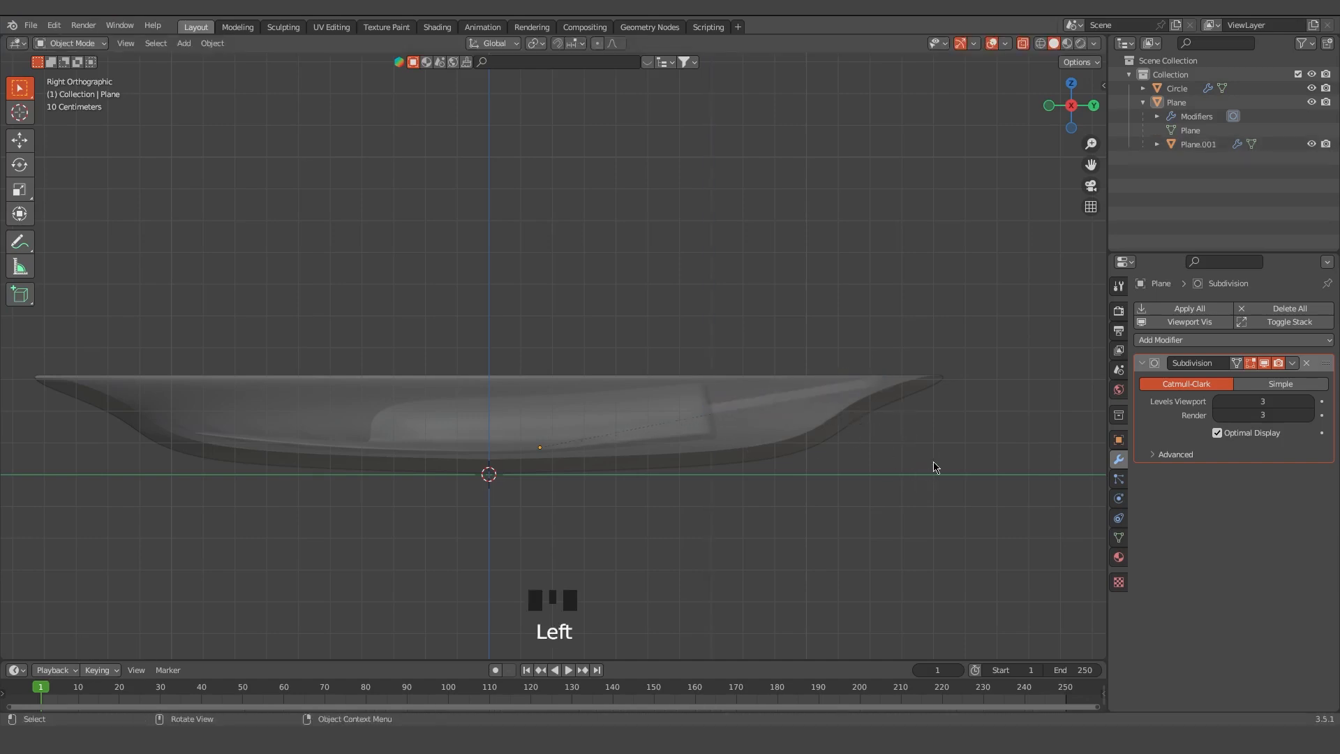
key("Tab")
key("Tab")
In a see-through top view of the popsicle's mesh, move the puddle's negative-X side vertices inward from the plate's wall
middle_click_drag(1030, 186, 649, 502)
scroll(658, 500, "up", 1)
left_click(601, 485)
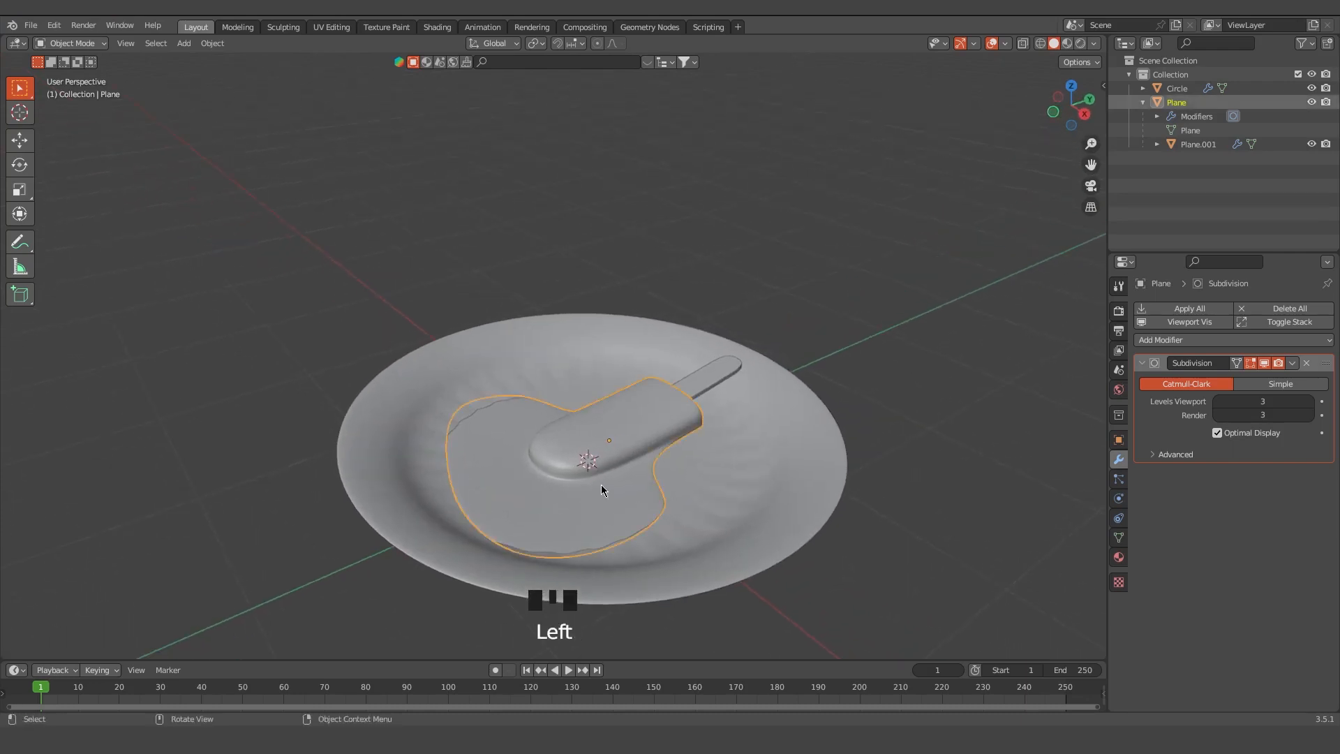
key("Tab")
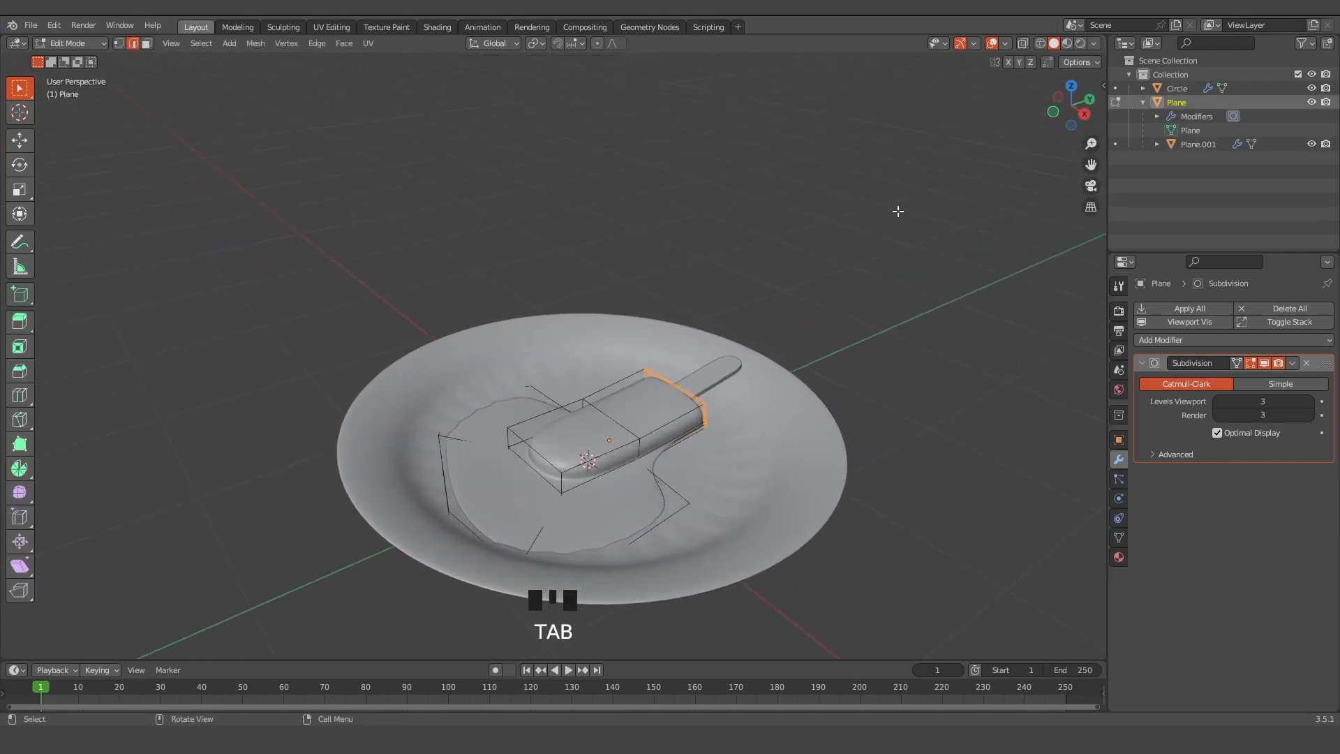
left_click(1022, 43)
key("grave")
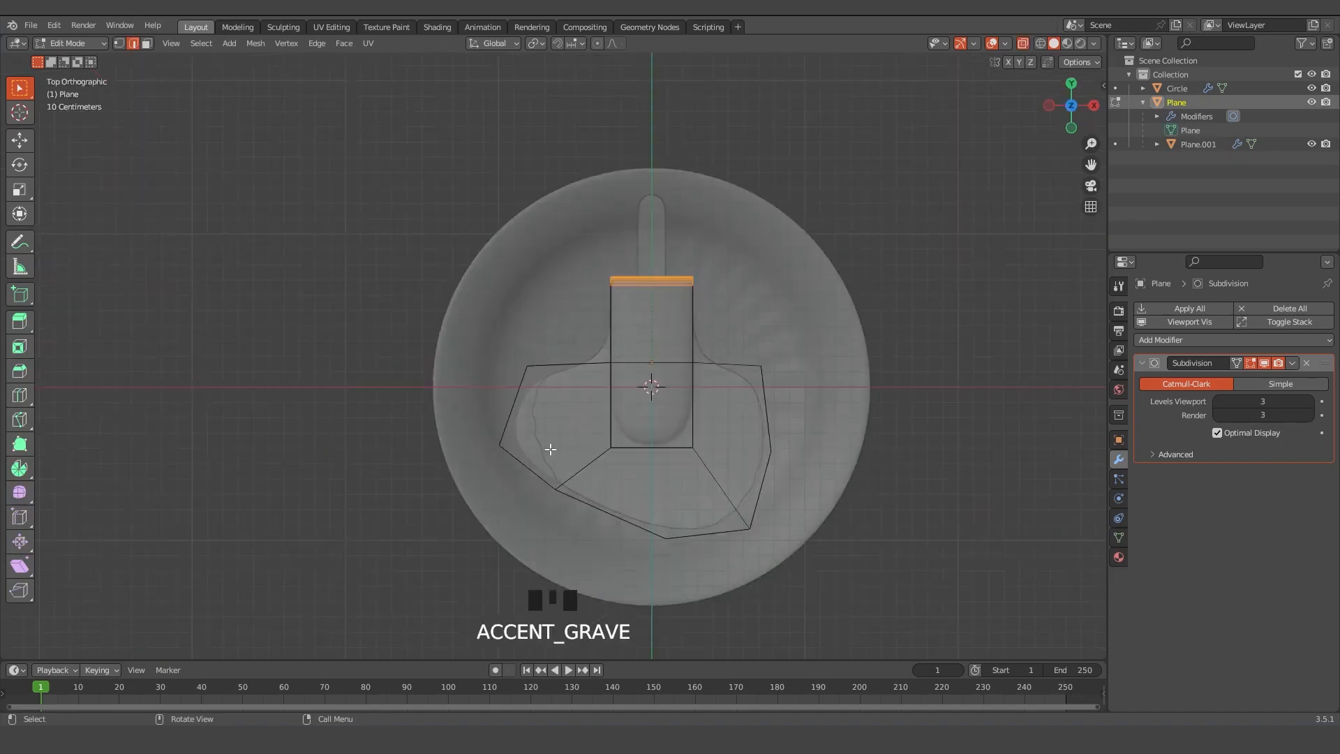
left_click(534, 492)
left_click(122, 43)
left_click(499, 445)
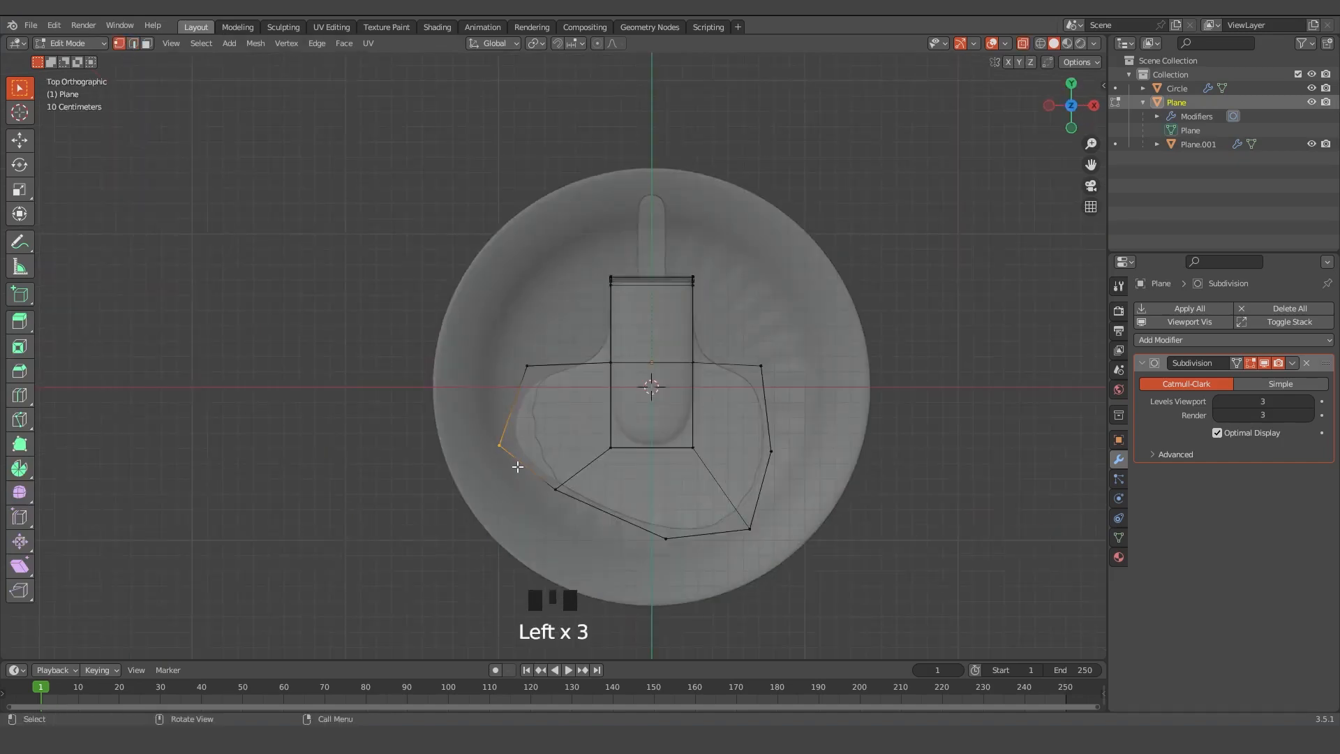
key("g")
left_click(559, 444)
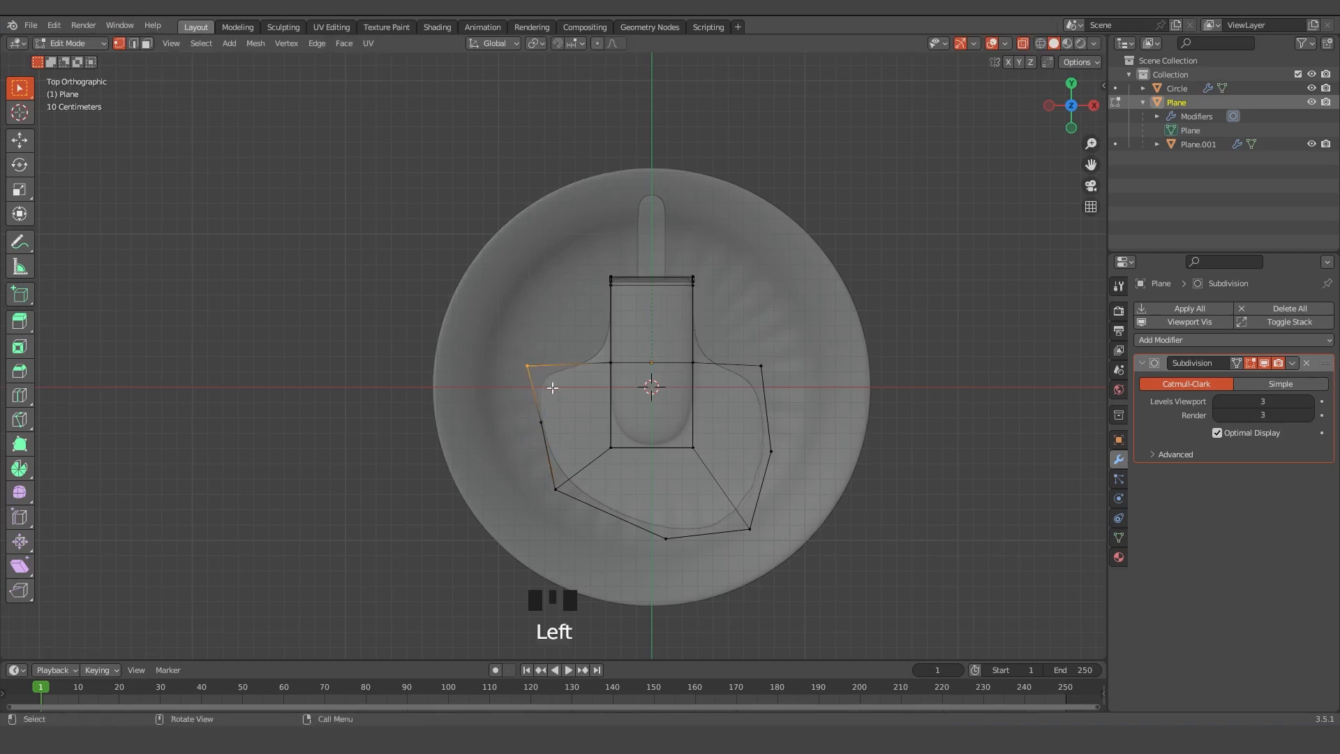
Pull the puddle's positive-X side and front corner vertices slightly inward, then turn off X-ray and return to Object Mode
left_click(810, 481)
key("g")
left_click(807, 474)
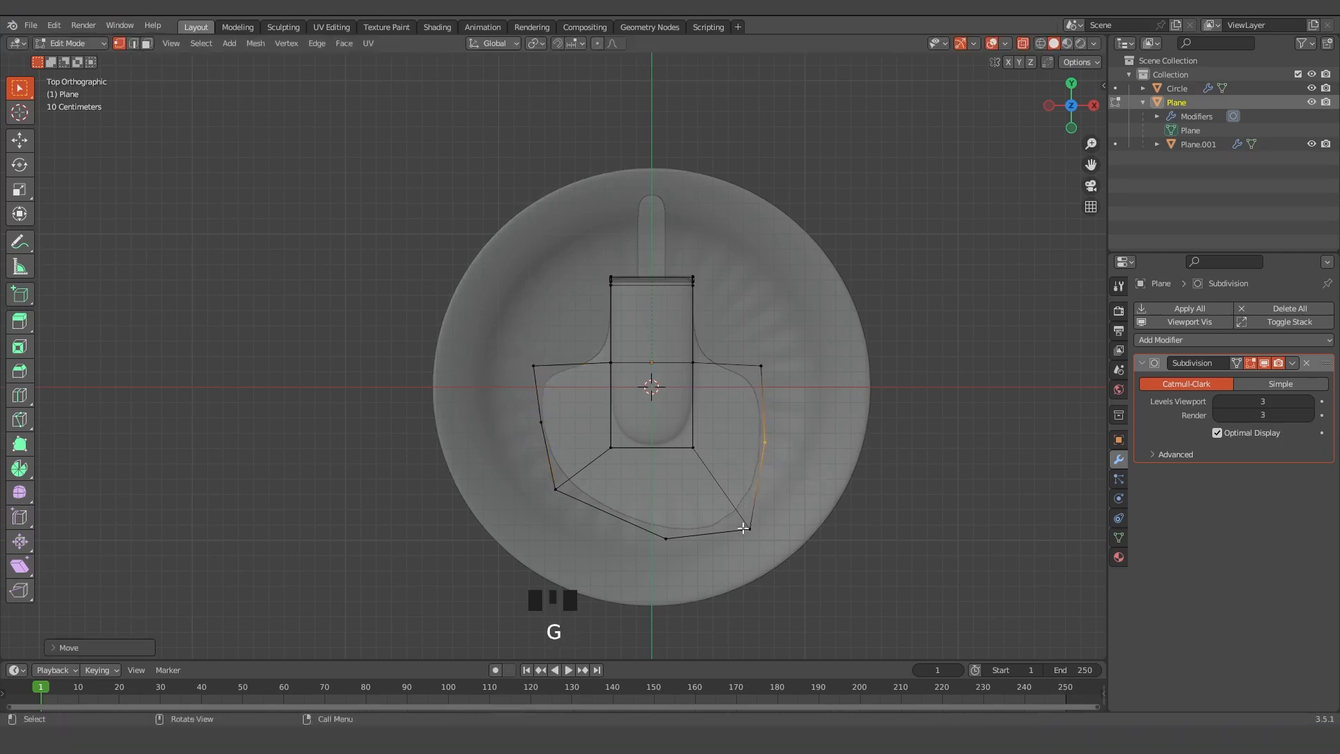
left_click(749, 529)
key("g")
left_click(773, 547)
left_click(557, 488)
key("g")
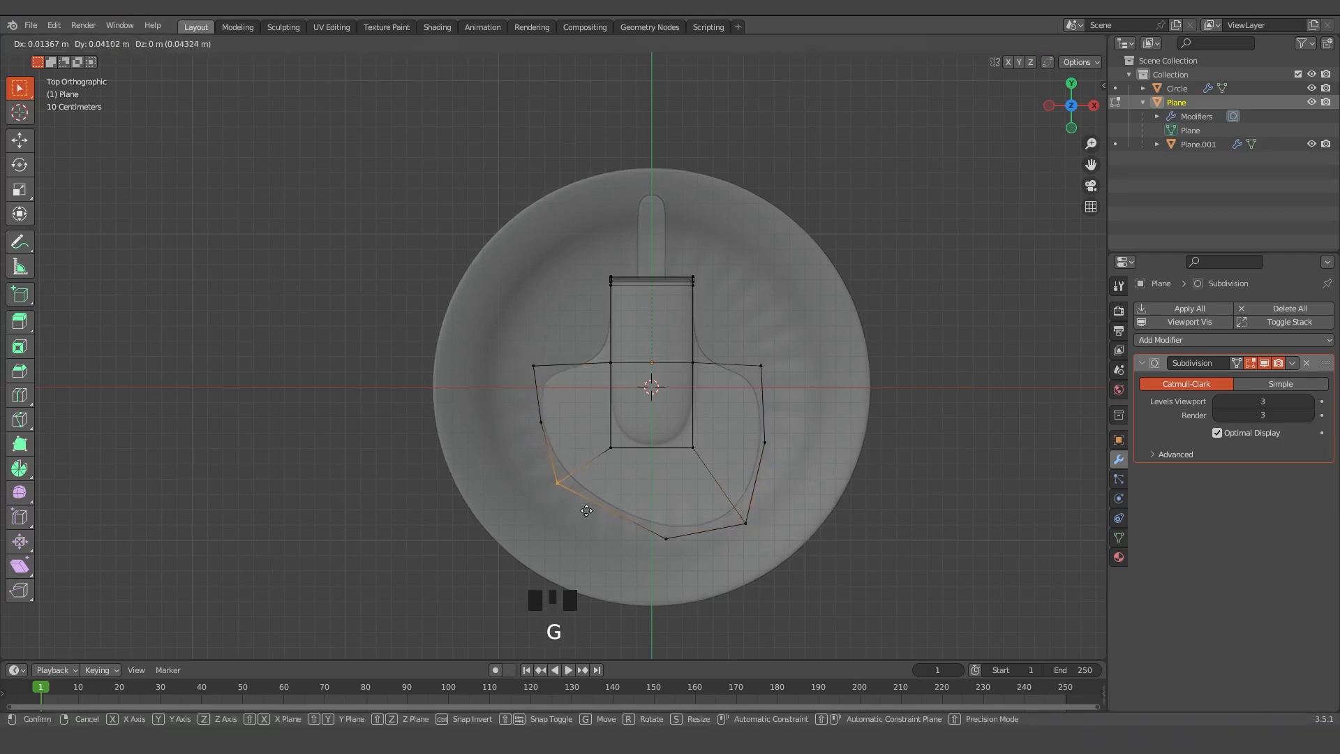
left_click(586, 511)
left_click(948, 458)
left_click(947, 457)
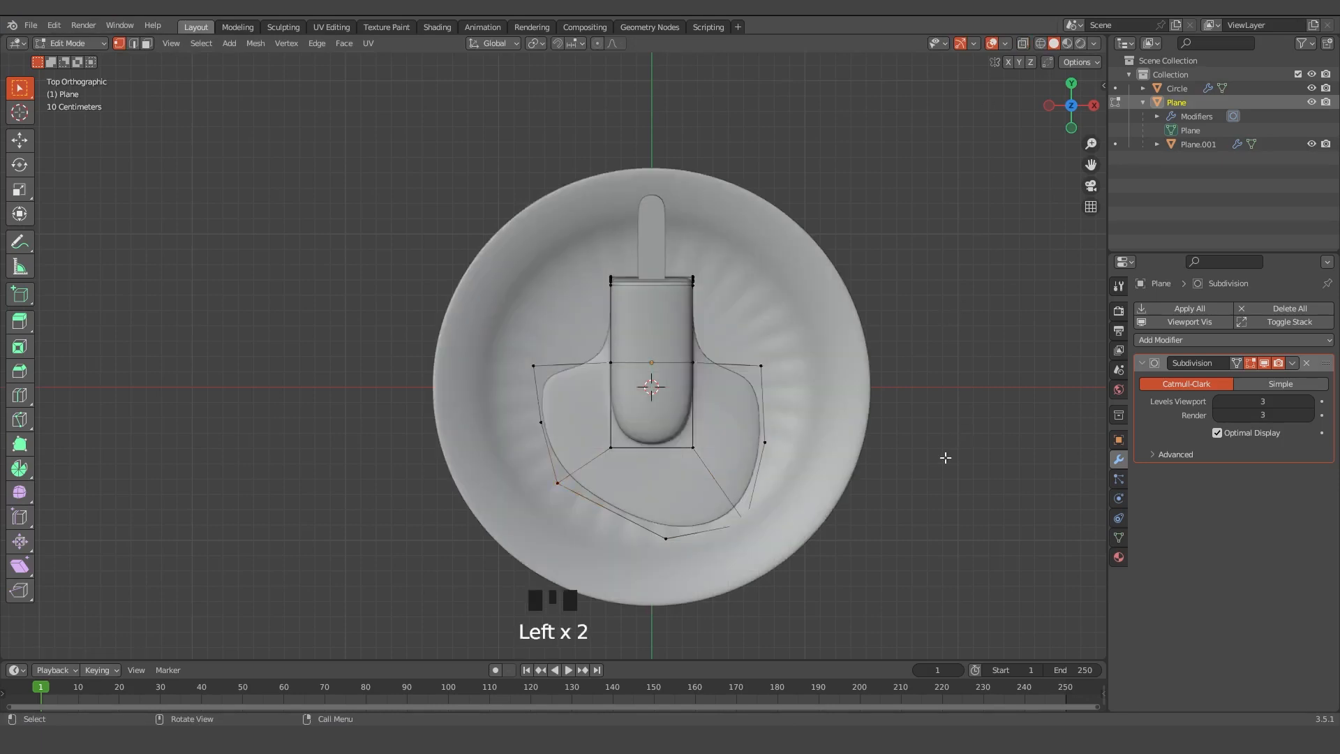
key("Tab")
middle_click_drag(915, 514, 713, 505)
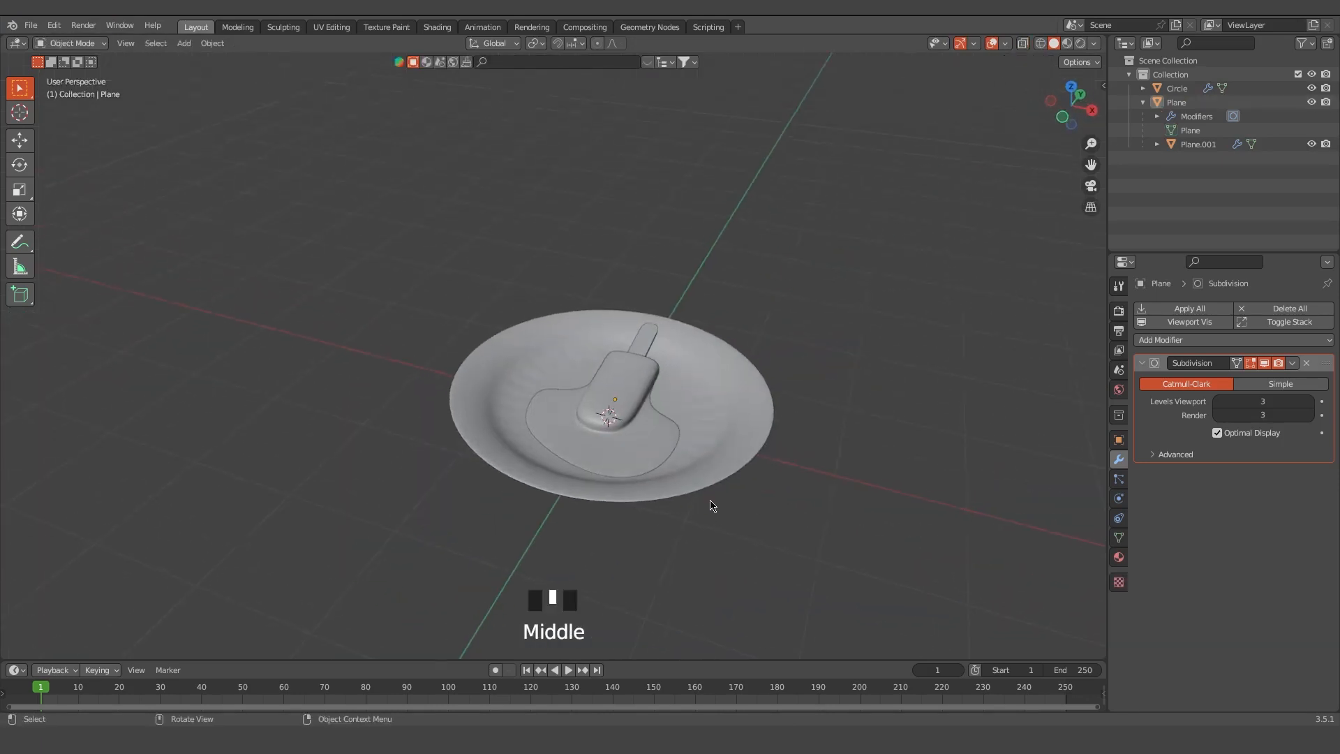
Add a camera, raise it about 2.16 m along Z, and move it about 3.83 m along negative Y in front of the plate
key("shift+a")
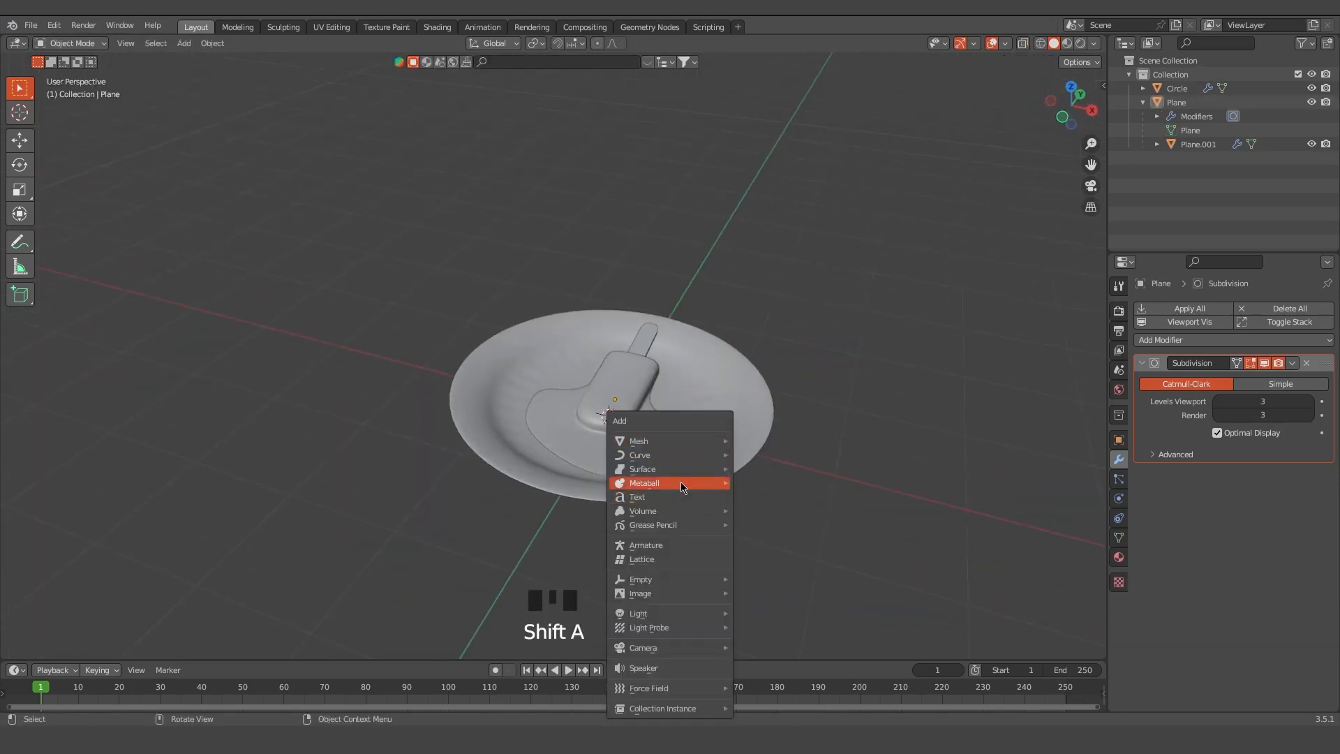
left_click(680, 673)
key("g")
key("z")
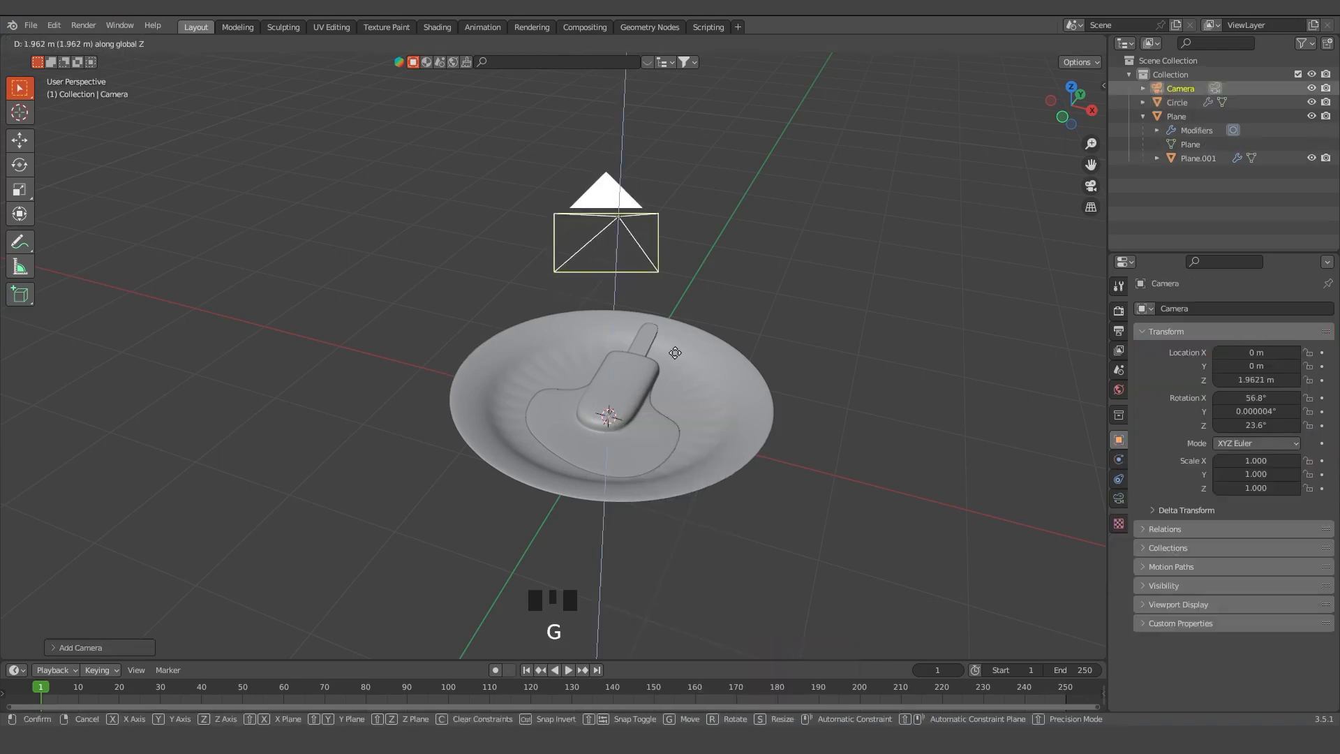
left_click(705, 367)
key("g")
key("y")
left_click(416, 645)
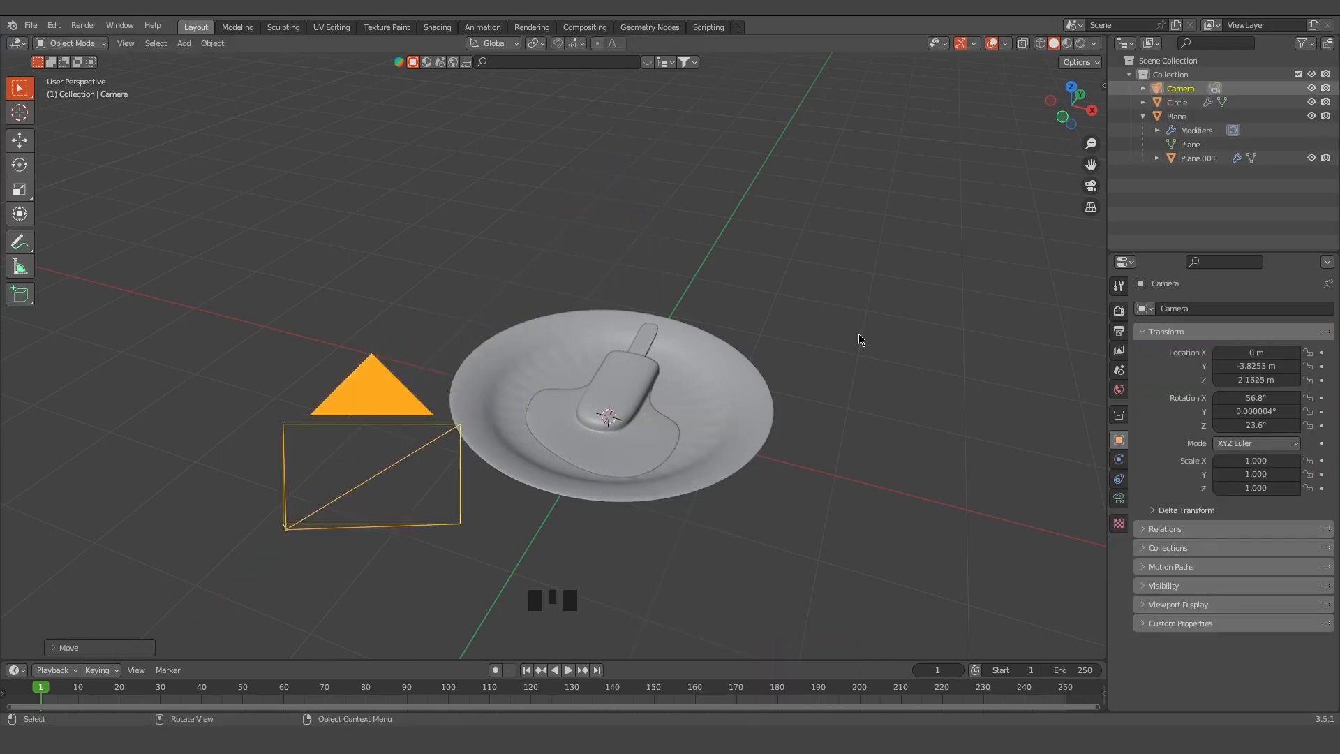
Lock the camera to the view, frame the whole plate at about 61.6° X rotation, and release the lock
left_click_drag(1106, 88, 929, 92)
left_click(1098, 147)
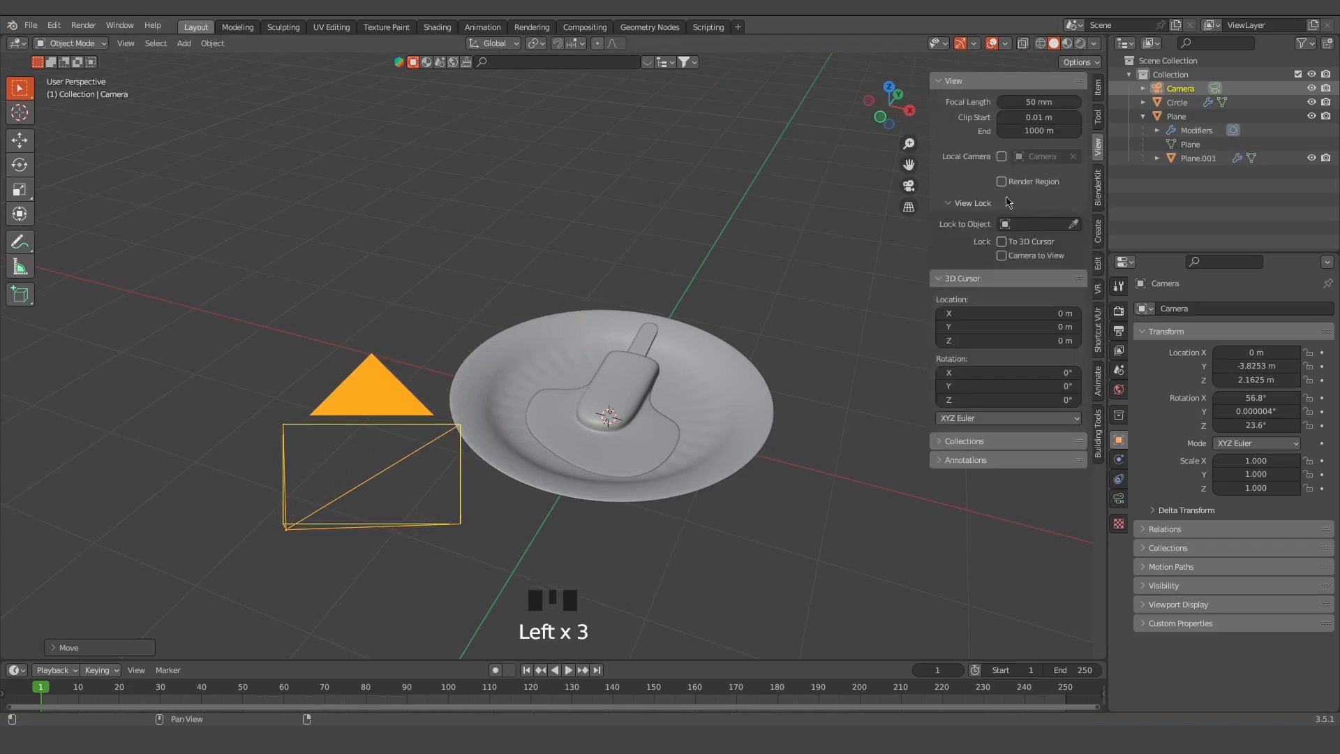
left_click(1003, 241)
left_click(1003, 255)
key("KP_0")
middle_click_drag(583, 388, 510, 398, "shift")
scroll(490, 355, "down", 2)
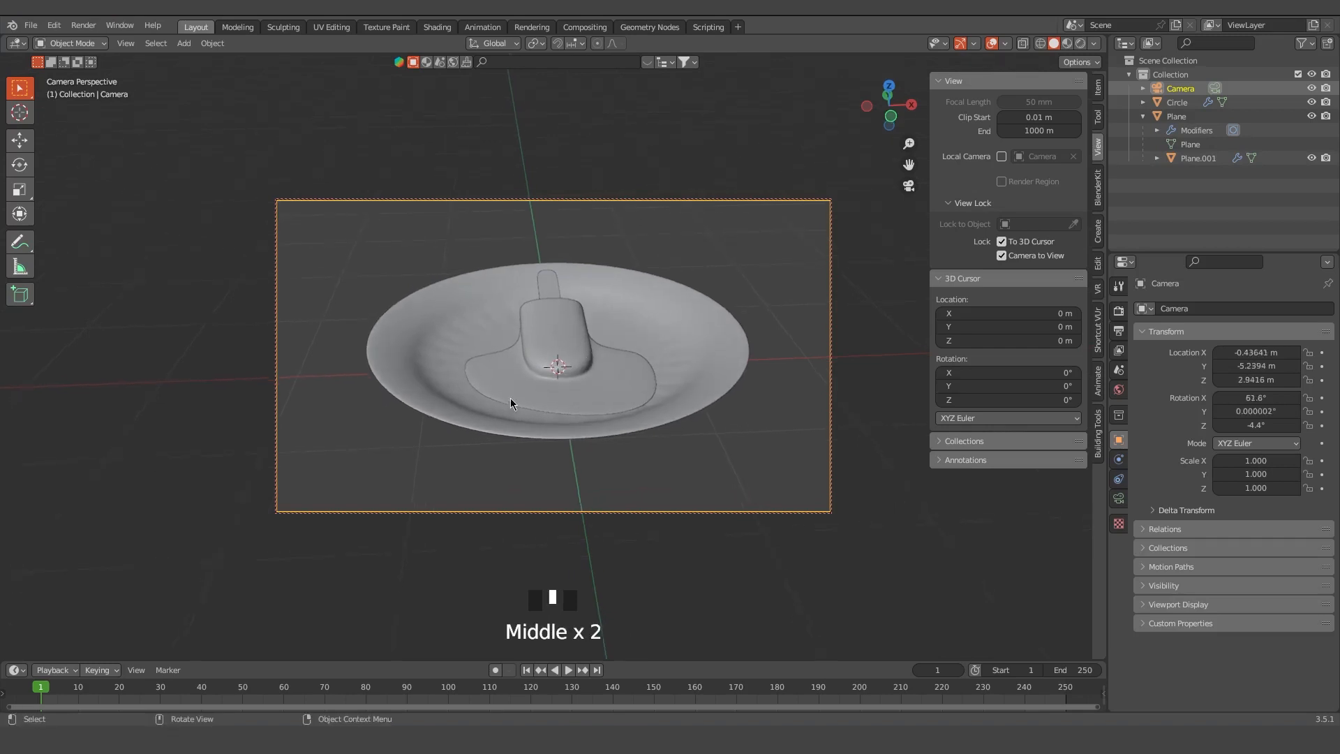
left_click(1002, 241)
left_click(1002, 255)
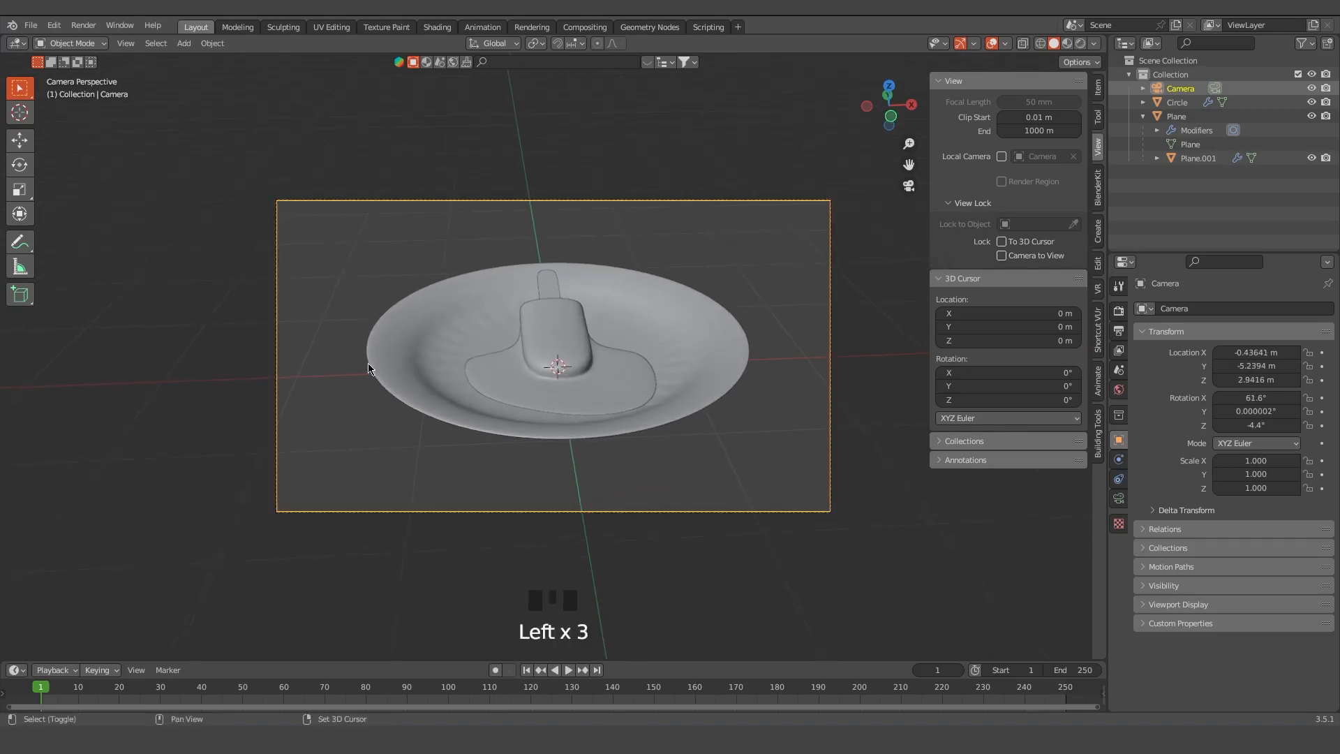
Add a plane, enlarge and shift it as ground filling the camera frame, and relock the camera to tilt its angle slightly
key("shift+a")
left_click(426, 160)
key("s")
key("s")
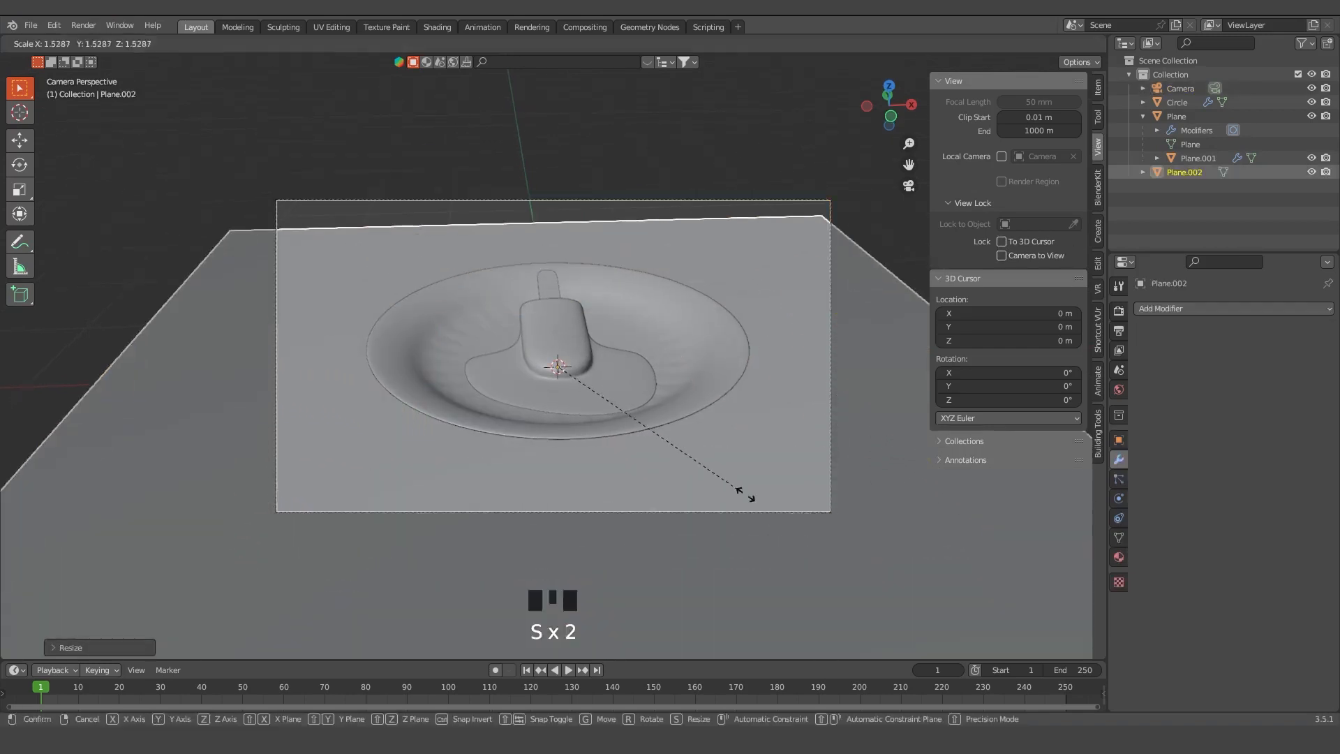
key("g")
key("g")
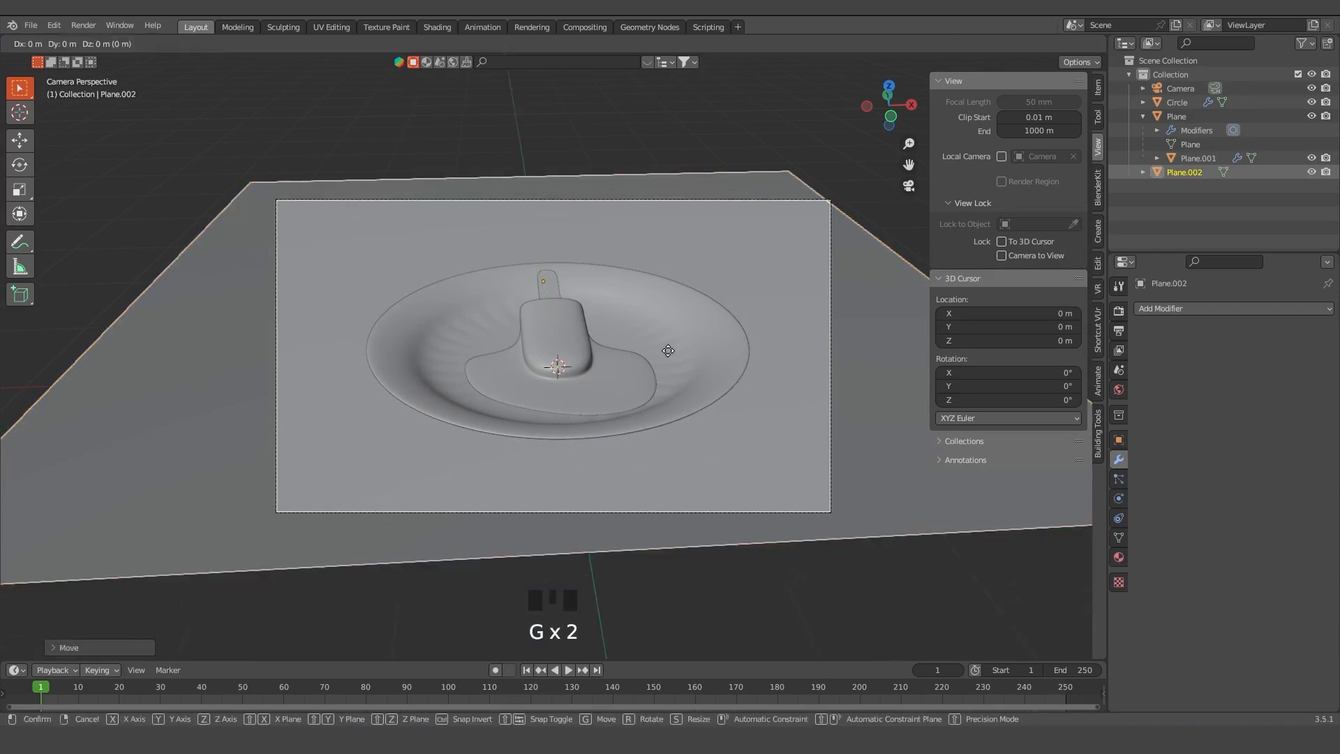
left_click(694, 353)
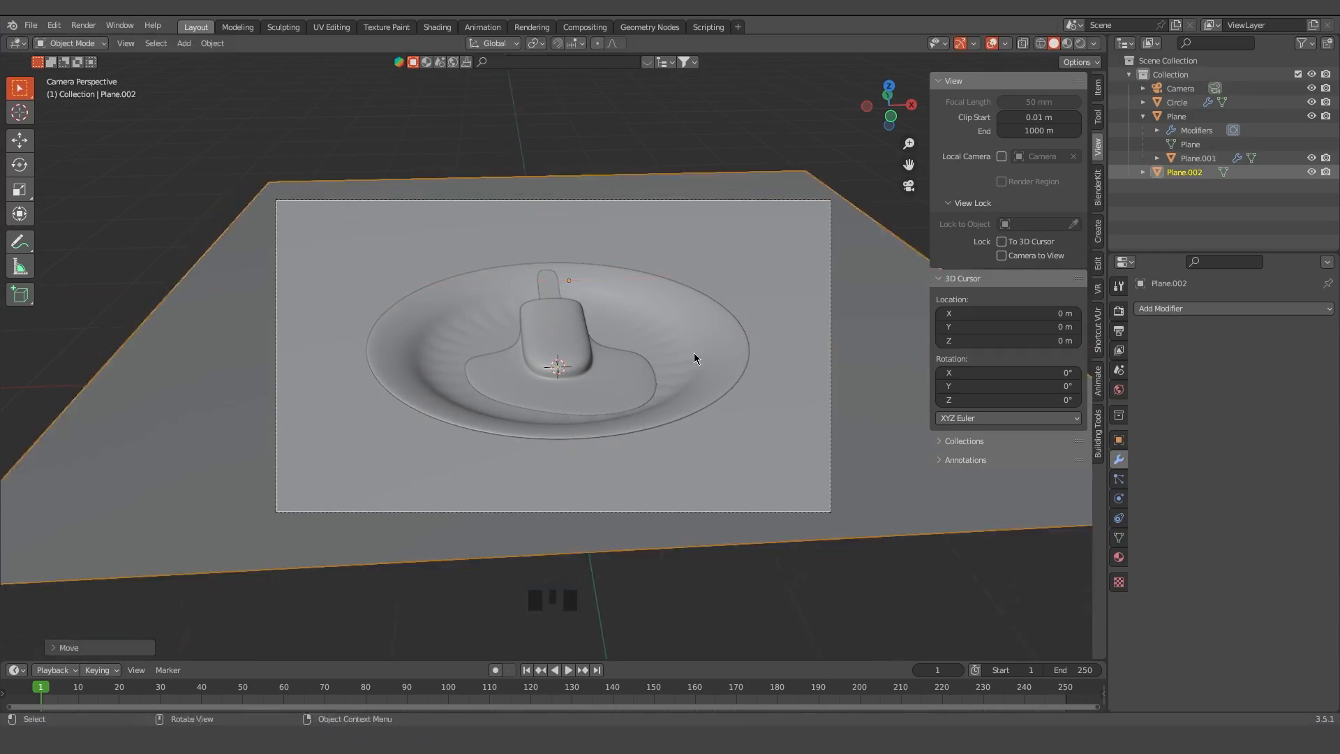
left_click(1002, 256)
middle_click_drag(588, 353, 585, 354)
In top view, rotate the popsicle clockwise until its stick points roughly toward positive X, and reposition it so the puddle sits within the plate
left_click(565, 308)
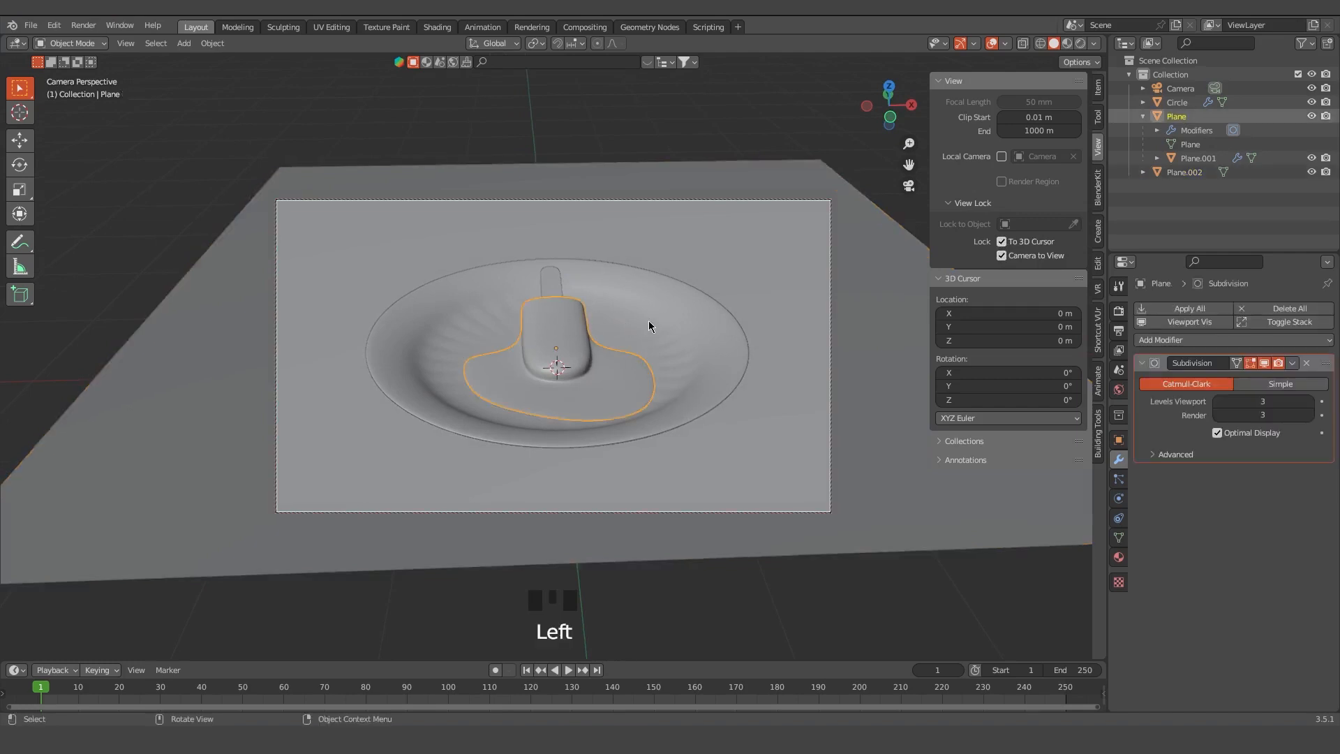
key("grave")
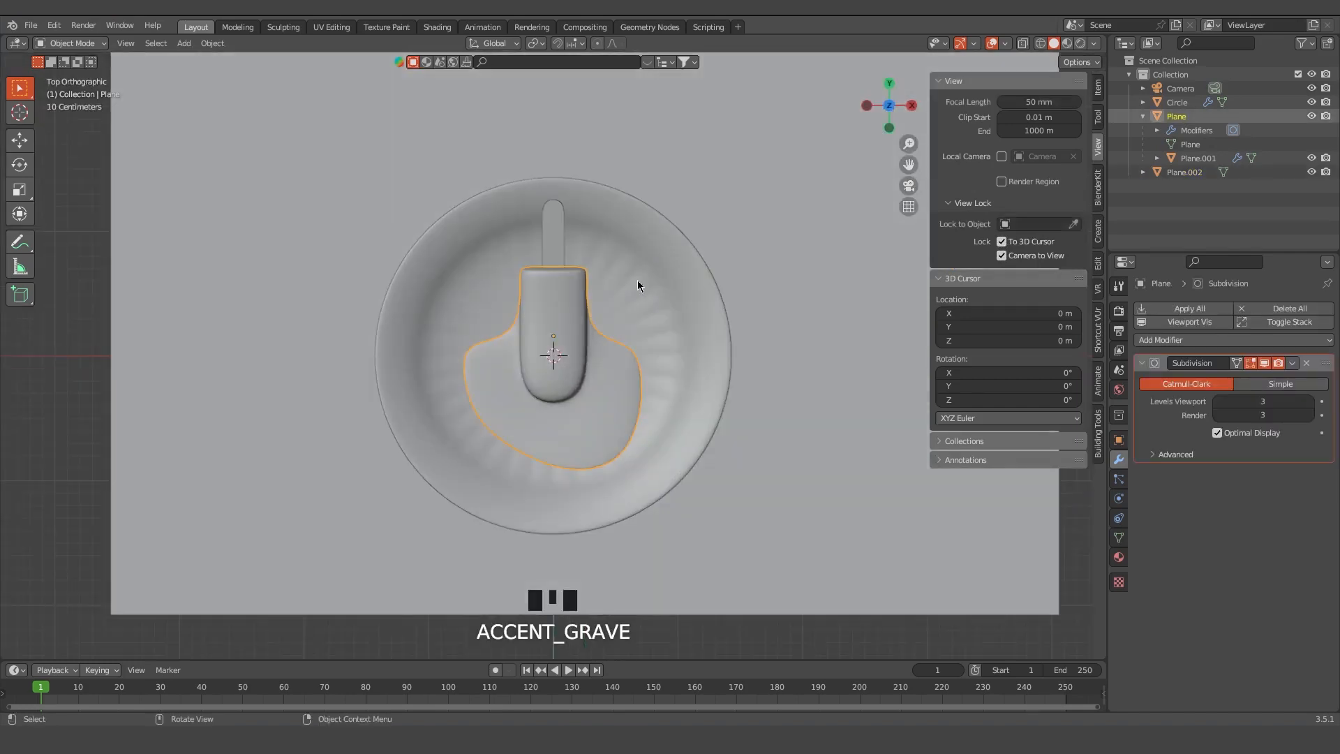
key("r")
left_click(608, 390)
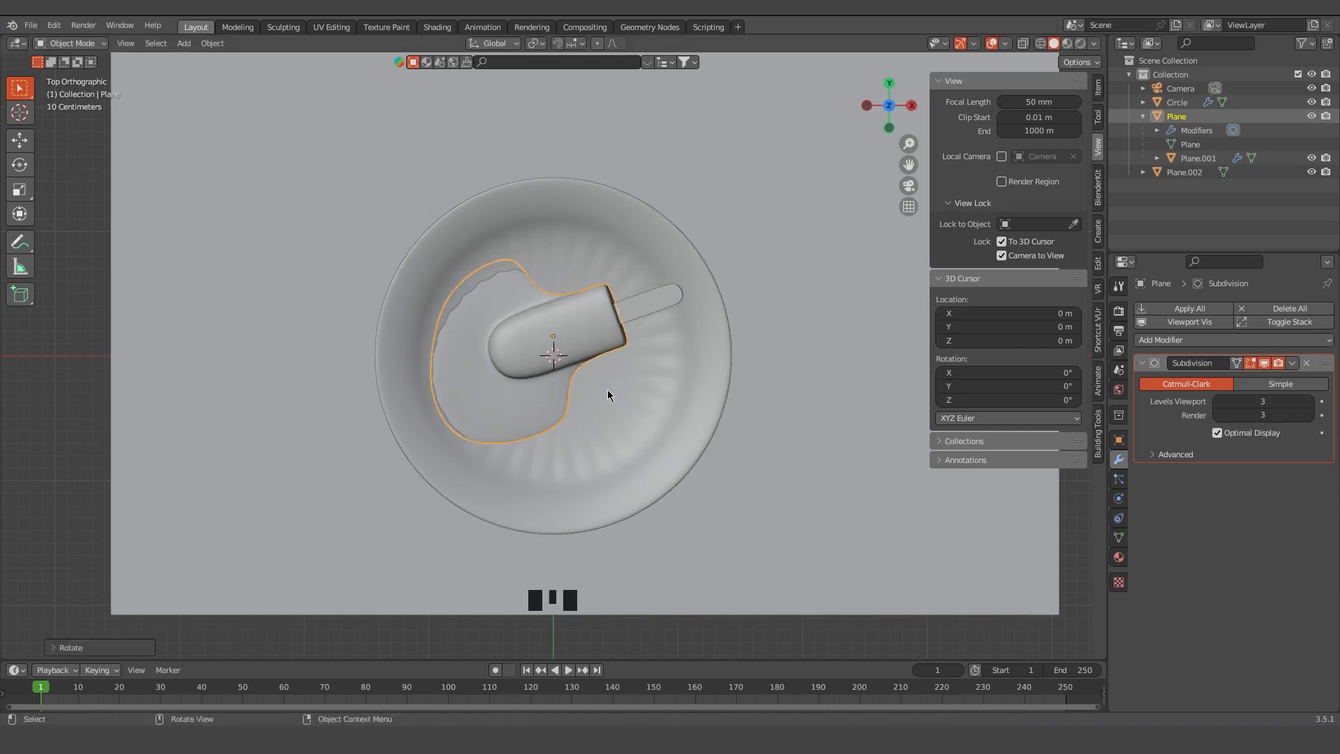
key("g")
left_click(613, 411)
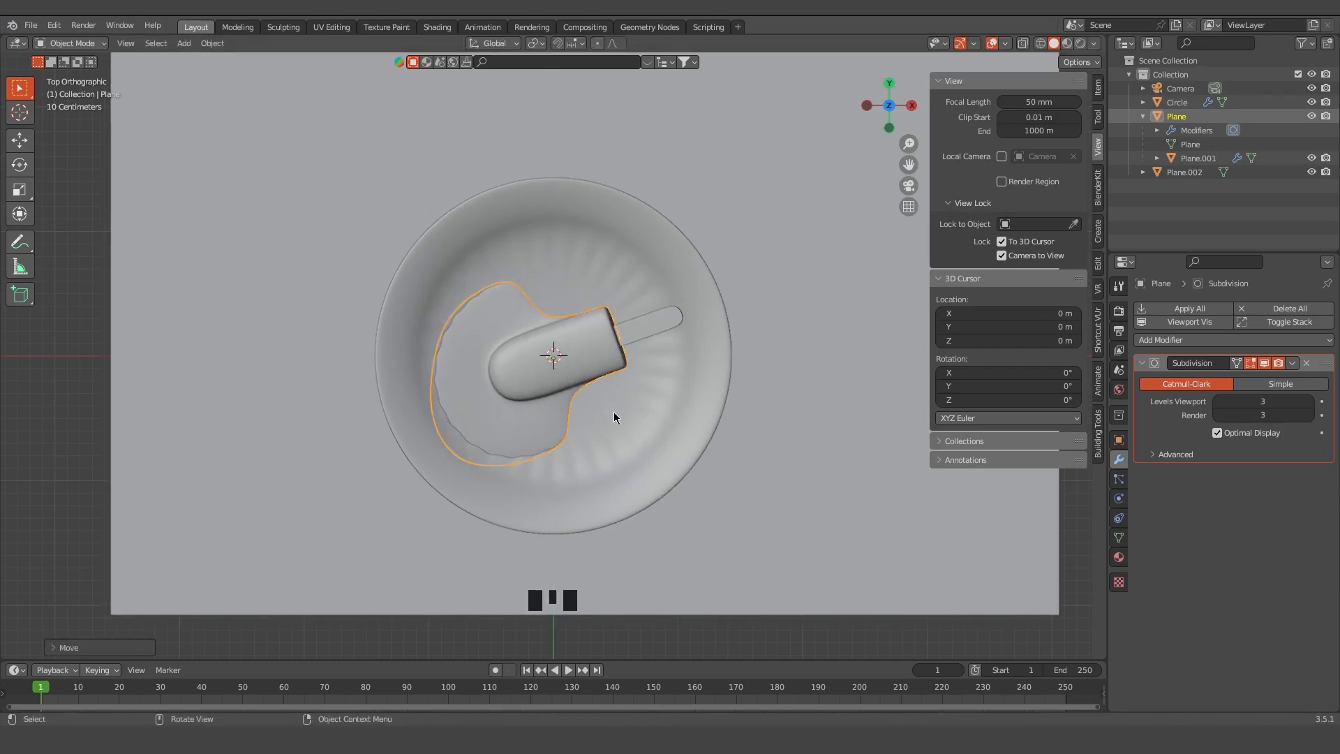
key("g")
key("x")
left_click(635, 409)
key("g")
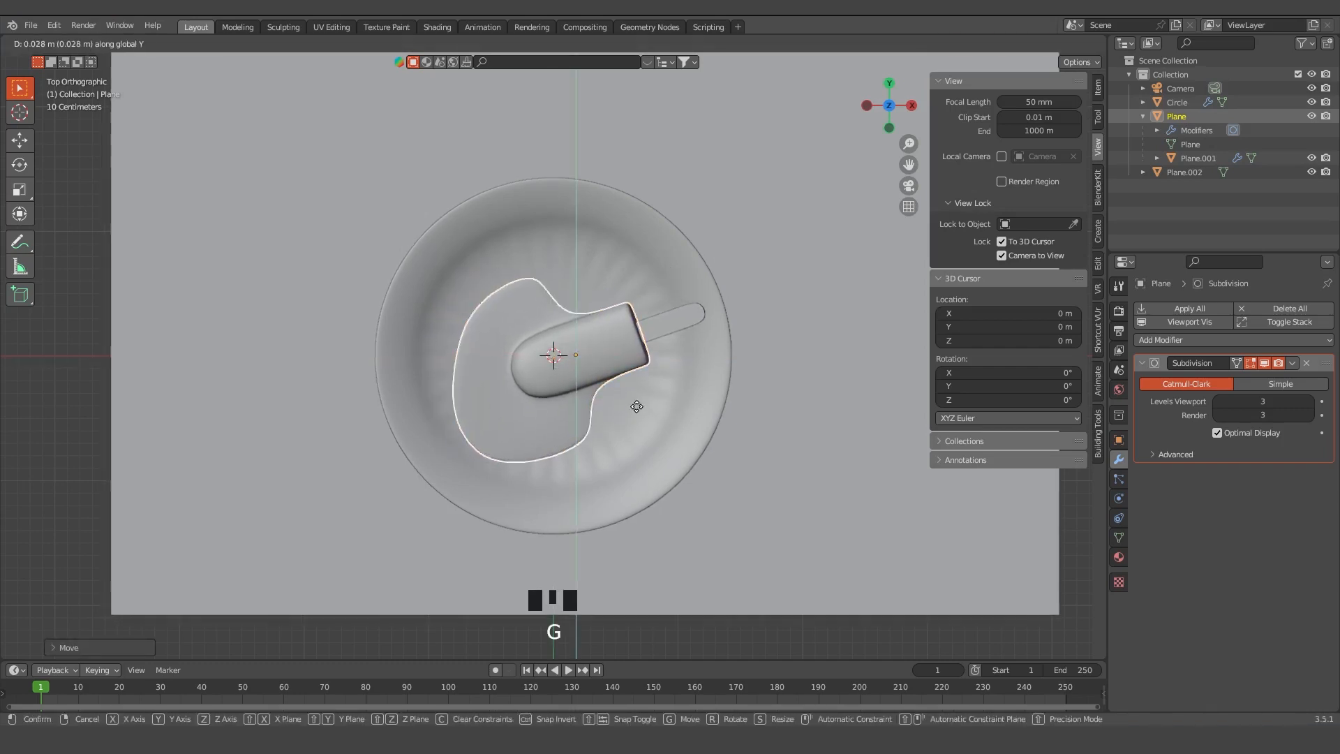
left_click(636, 405)
Return to the camera view, release the camera lock, and save the file
key("KP_0")
left_click(754, 328)
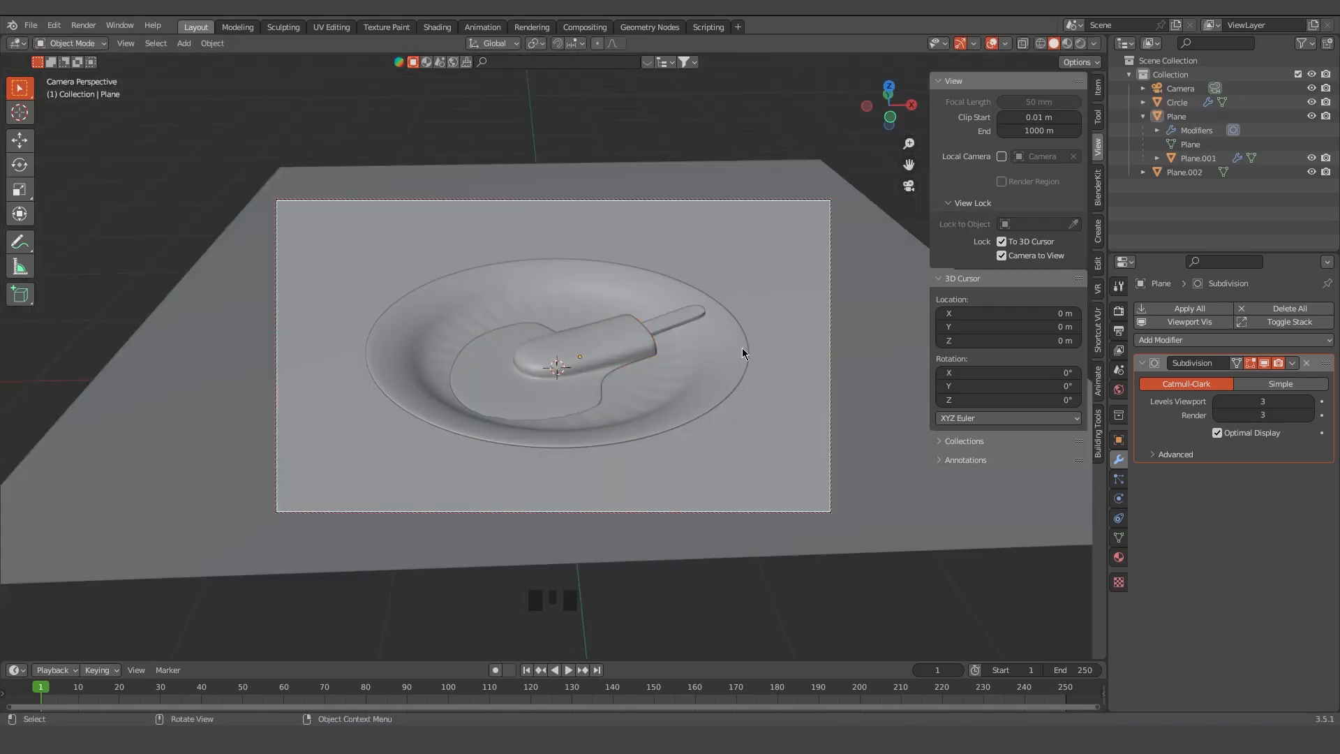
left_click(1003, 256)
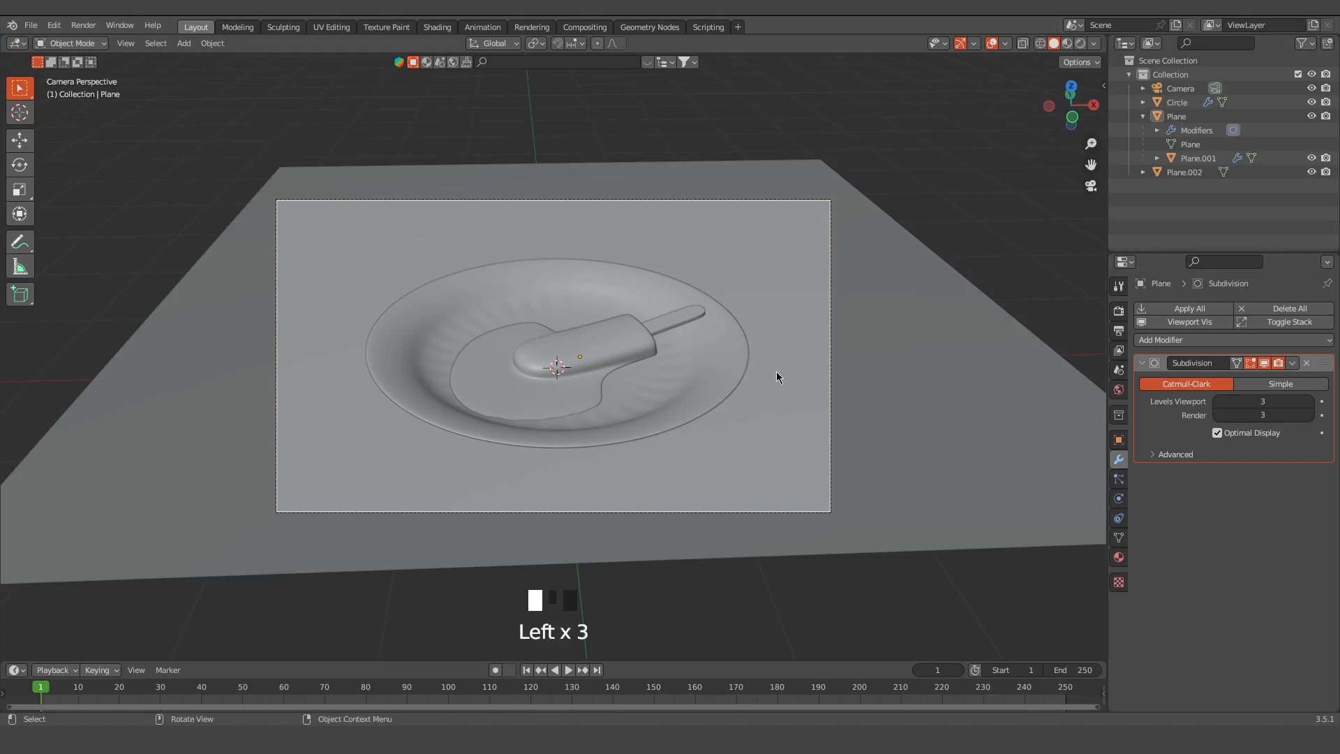
key("ctrl+s")
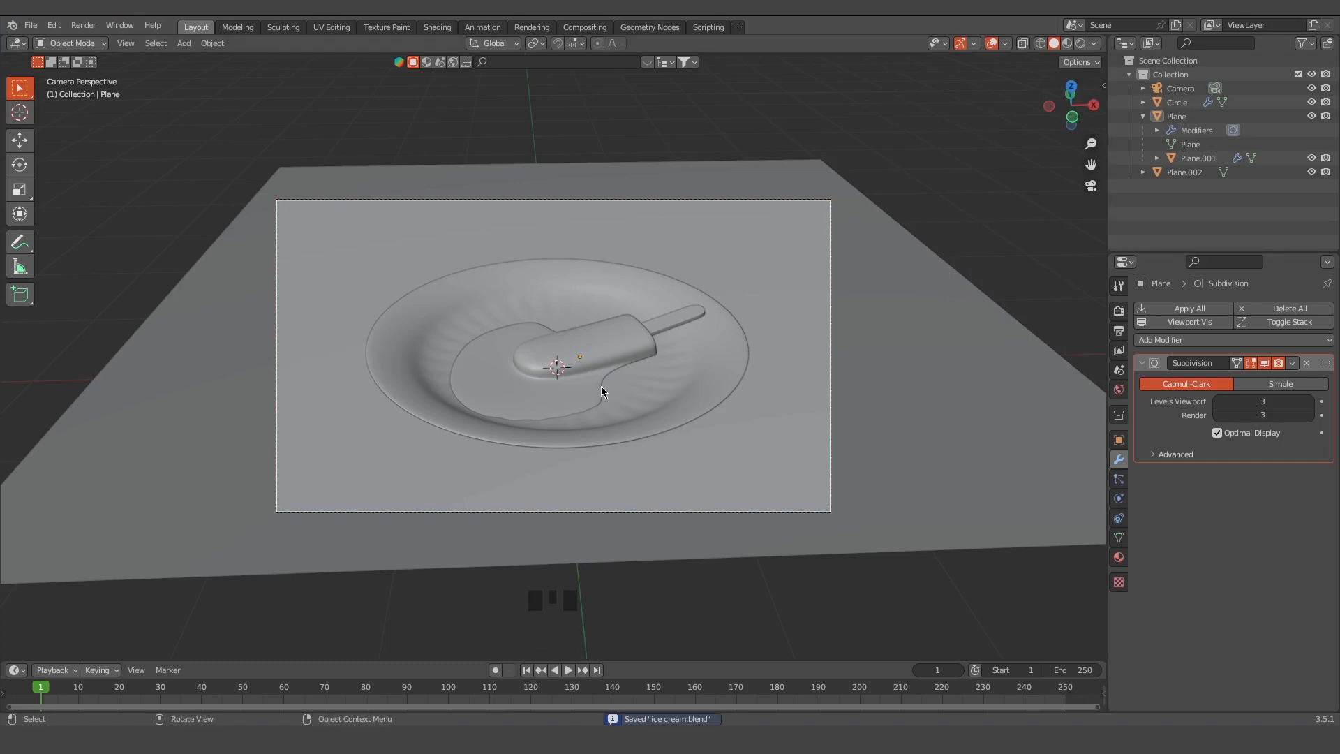
Add an area light, raise it about 1.99 m along Z above the plate, and scale it up to about 2.34
key("shift+a")
mouse_move(554, 596)
left_click(663, 604)
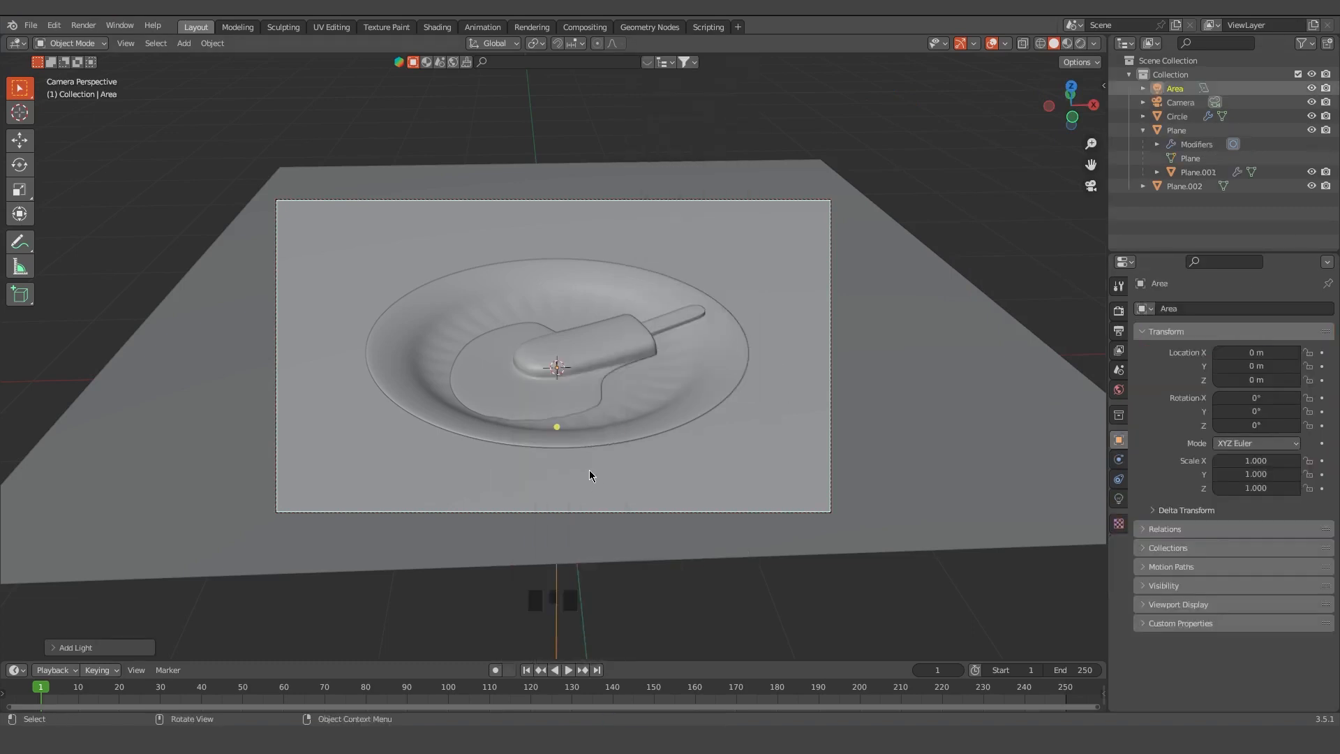
key("g")
key("z")
left_click(596, 210)
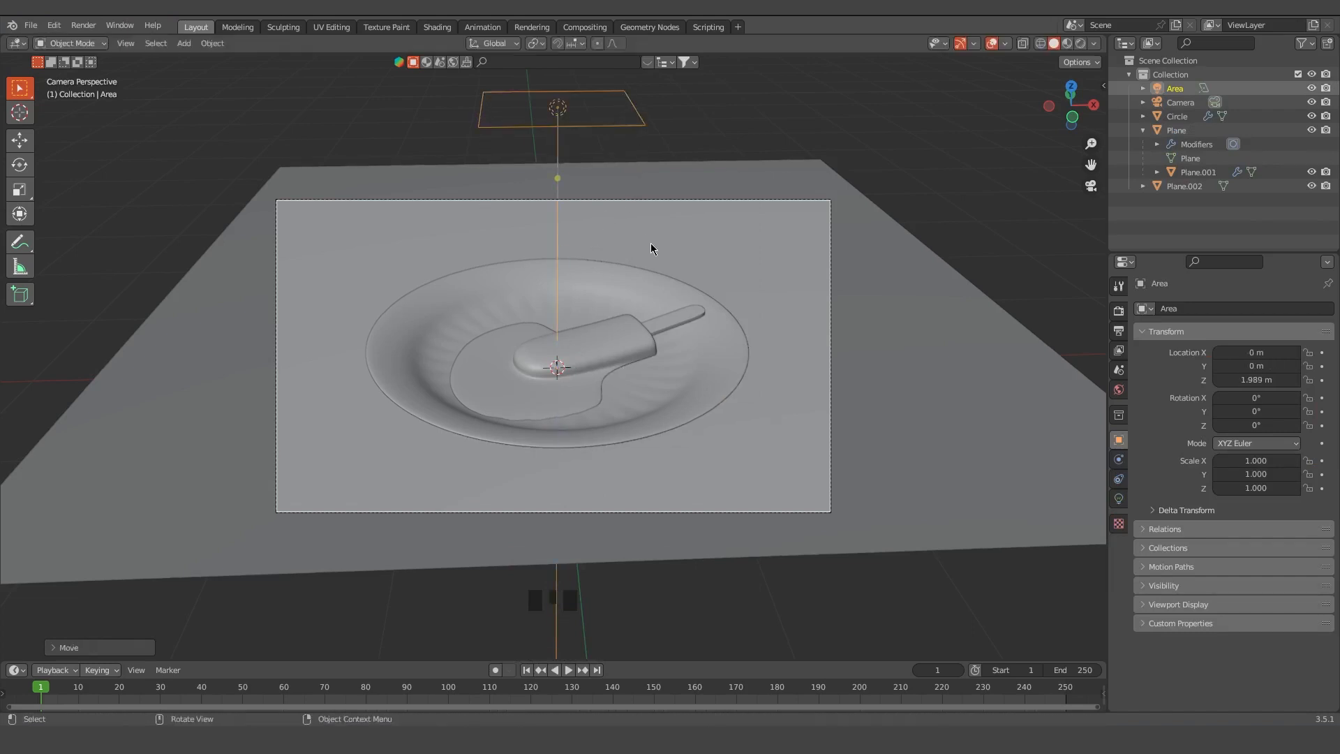
key("s")
left_click(849, 364)
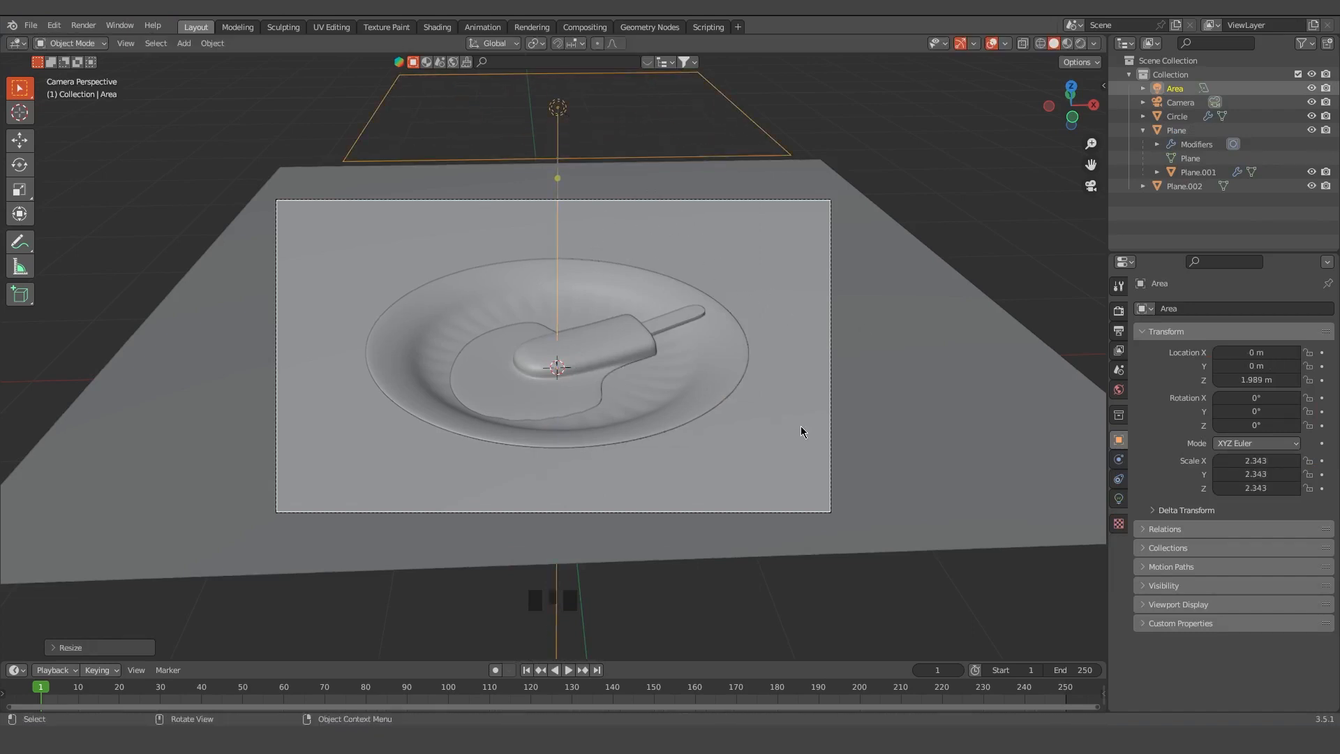
Set the scene's render engine to Cycles
left_click(1119, 311)
left_click(1152, 406)
left_click(1152, 424)
left_click(1248, 311)
left_click(1245, 356)
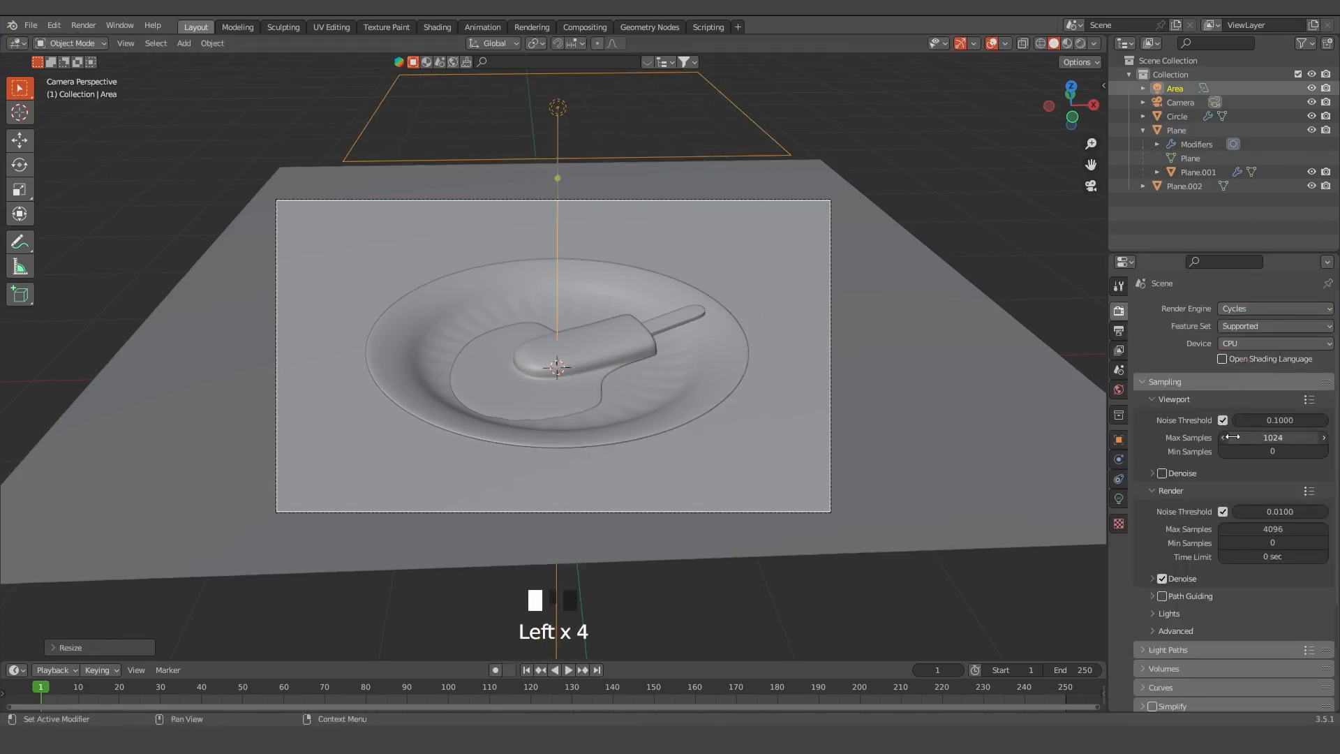
Enable viewport denoising and set the maximum samples to 512 for both the viewport and the final render
left_click(1163, 473)
left_click(1270, 439)
type("512")
key("Return")
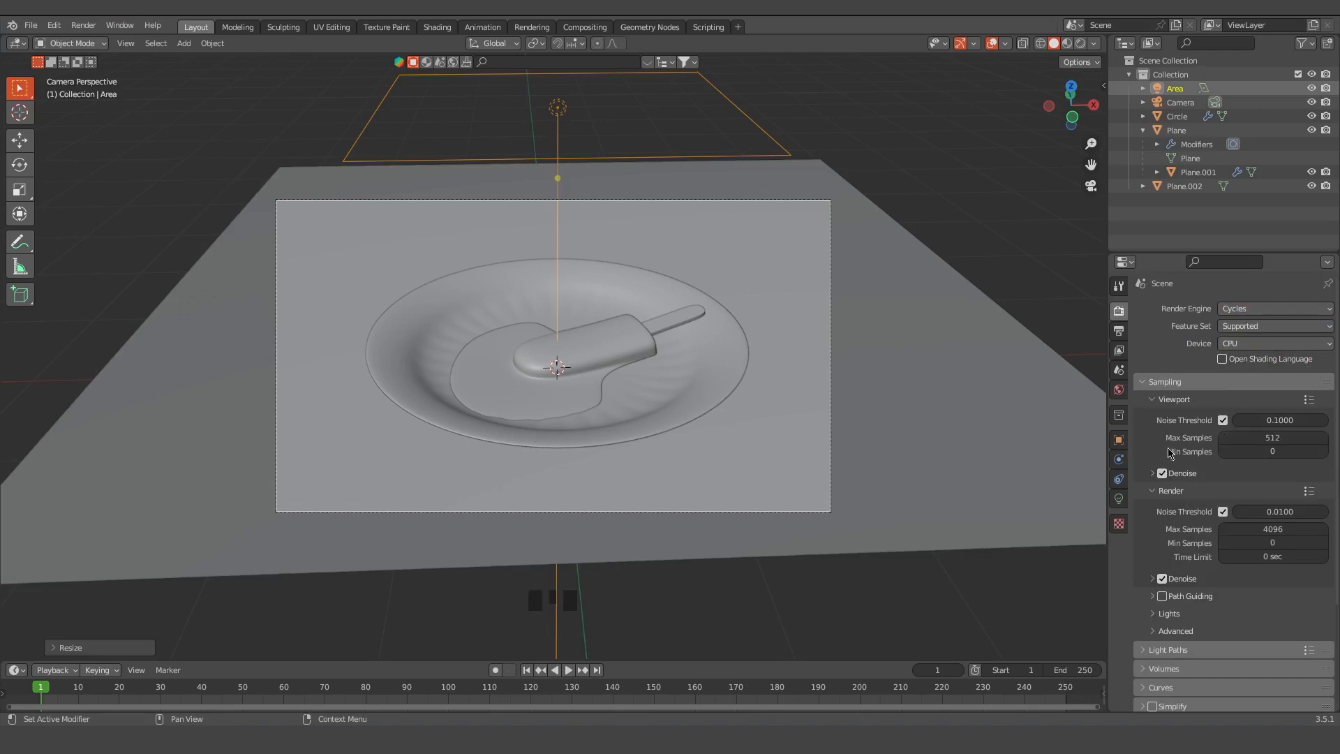
left_click(1296, 530)
type("512")
key("Return")
Set the render performance tile size to 512
scroll(1162, 538, "down", 8)
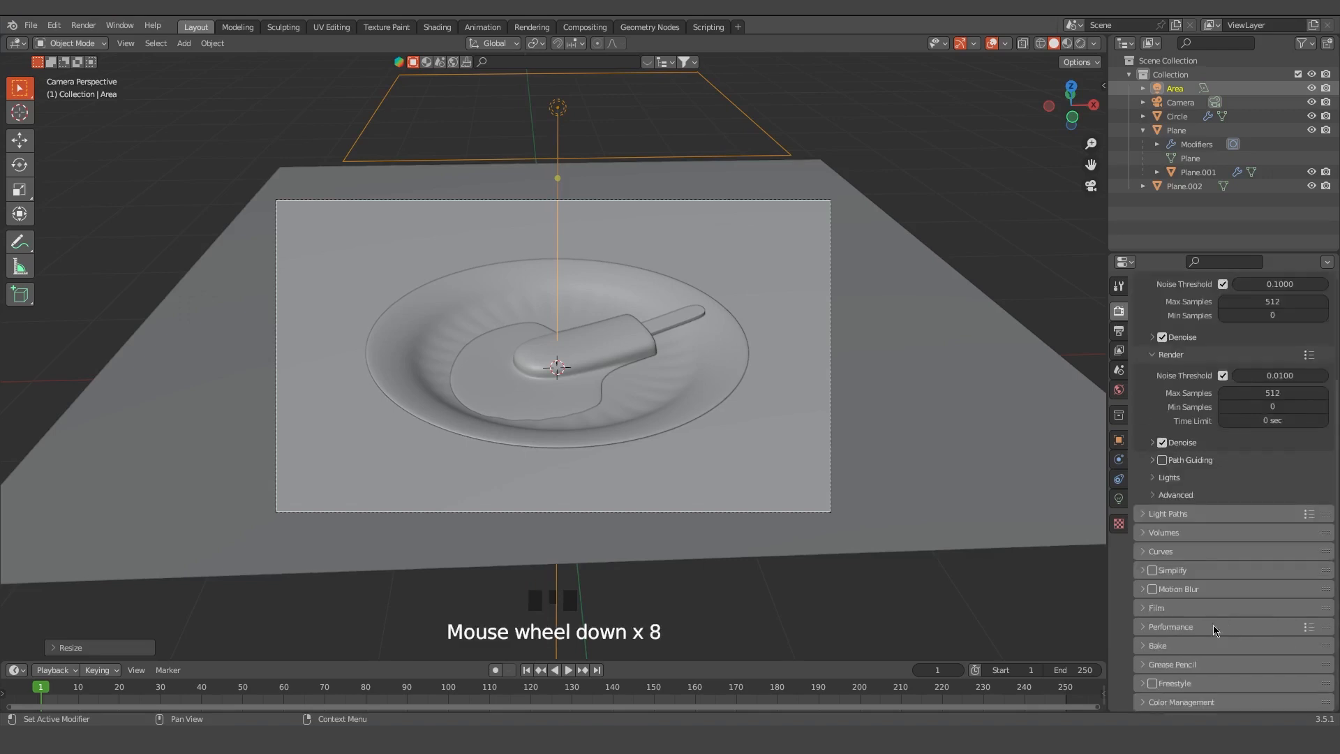
scroll(1229, 594, "down", 4)
left_click(1291, 627)
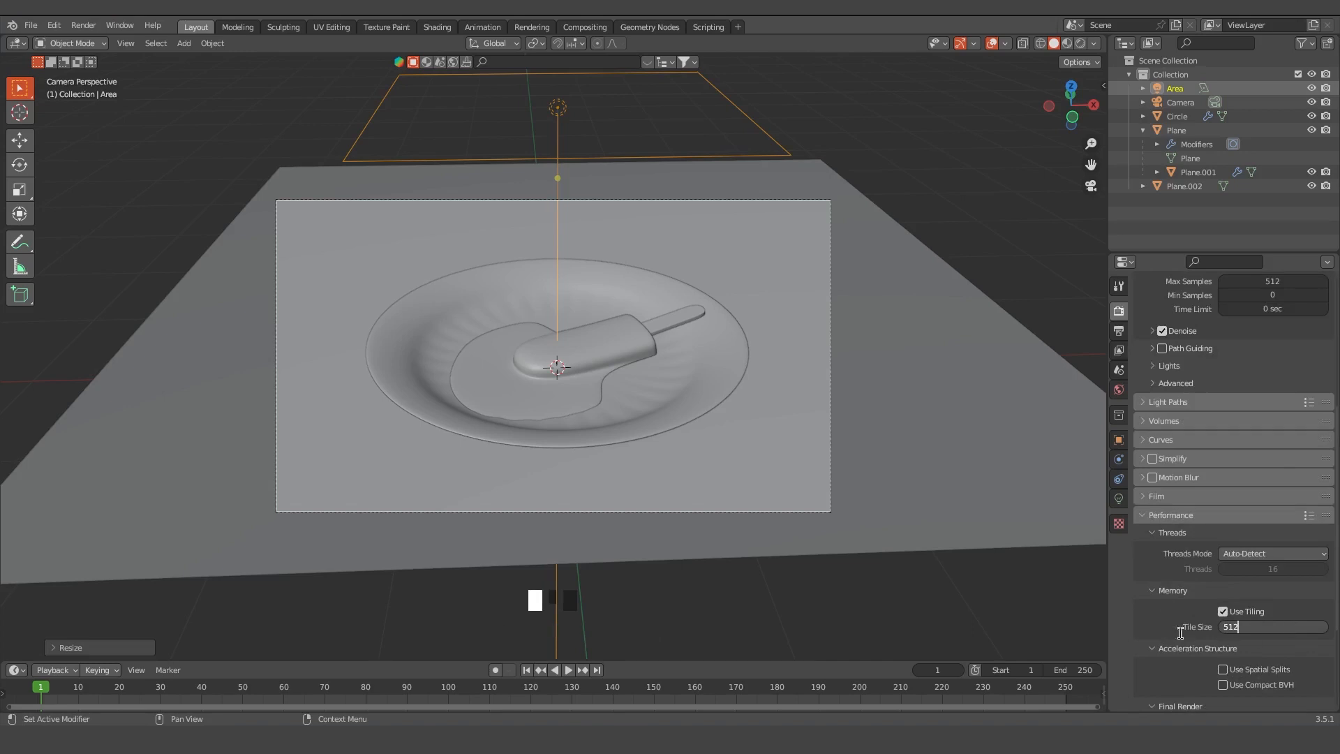
key("Return")
Show the viewport in rendered shading and raise the area light's power to about 92.9 W
left_click(750, 434)
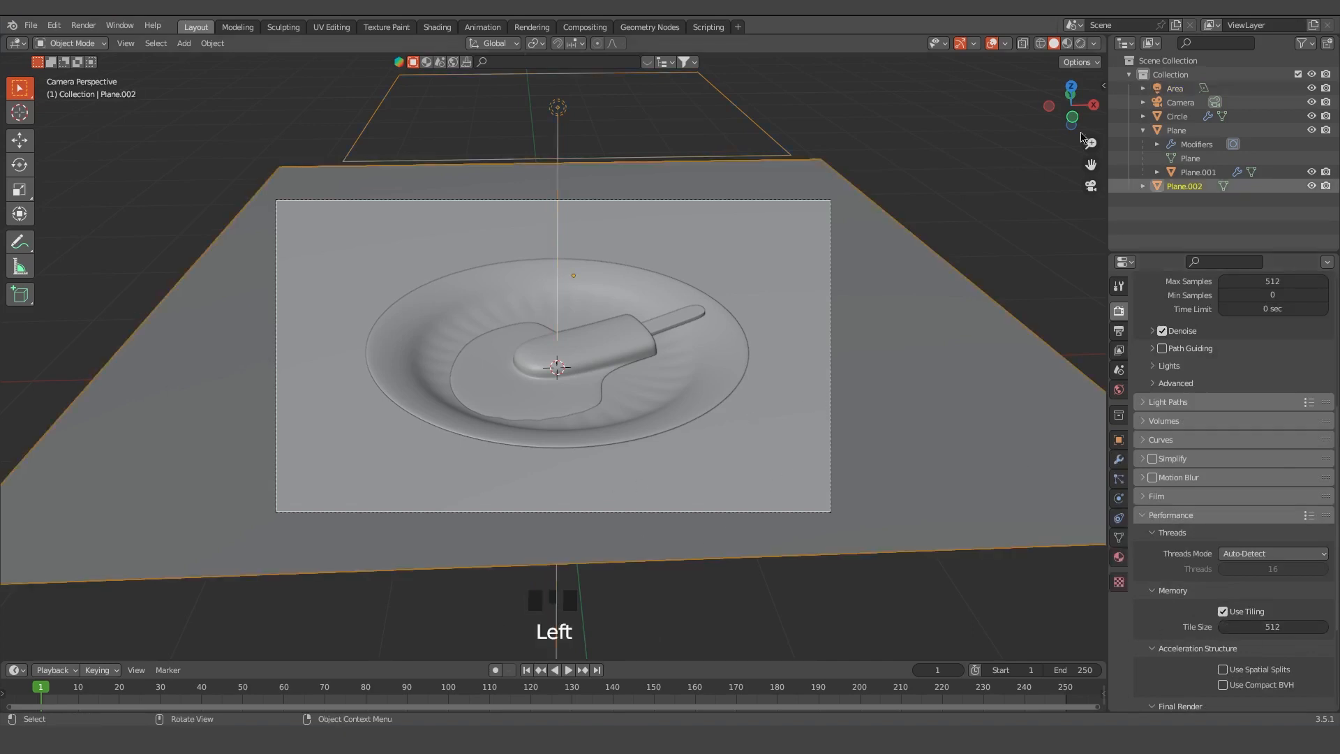
left_click(1080, 43)
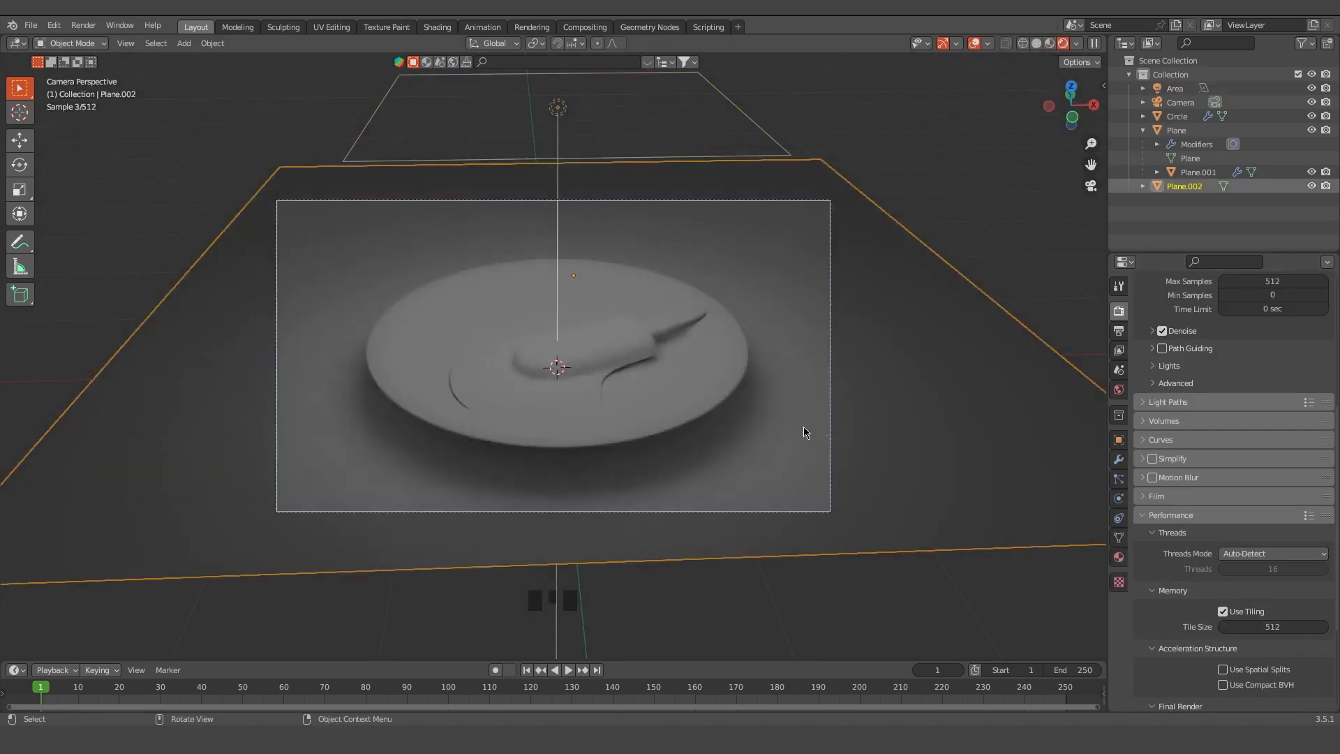
left_click(588, 120)
left_click(1119, 498)
mouse_move(1248, 401)
left_mouse_down()
mouse_move(1293, 401)
mouse_move(1228, 409)
left_mouse_up()
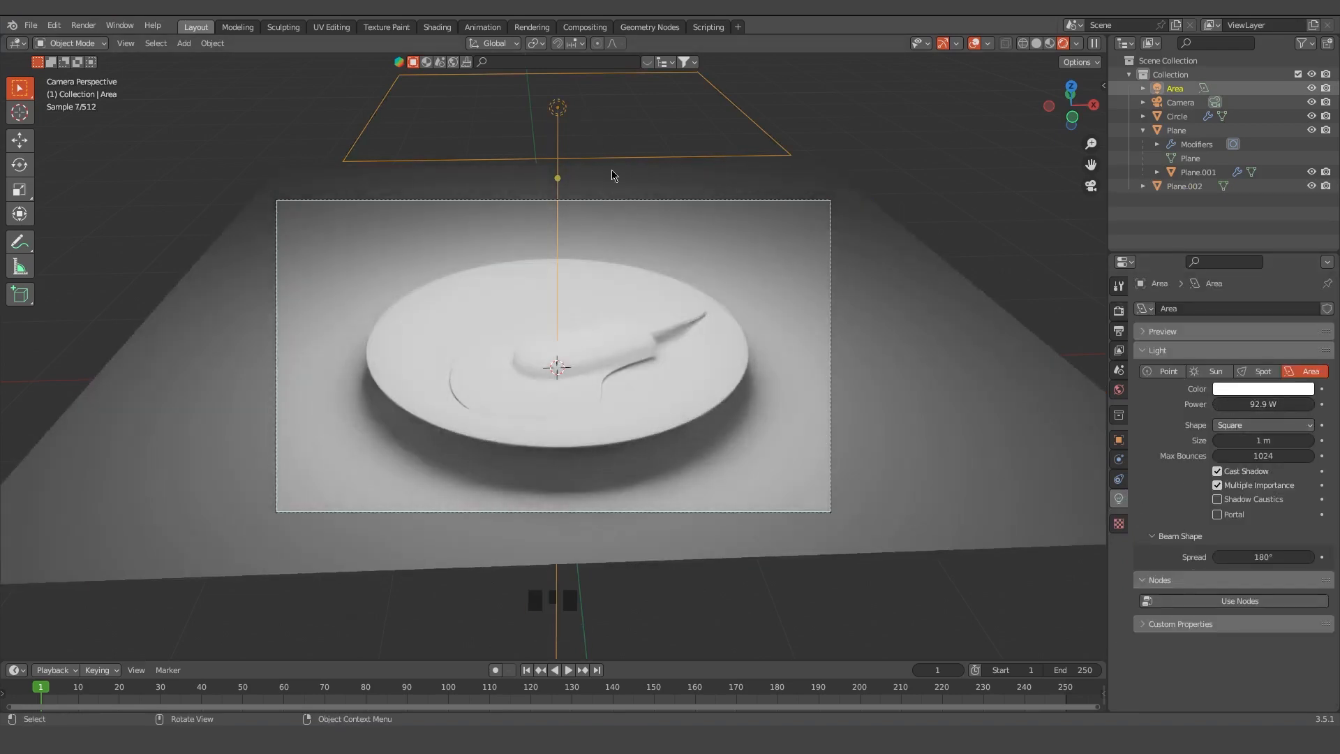
Move the area light about 1.4 m along Y behind the plate and raise it along Z
key("g")
key("y")
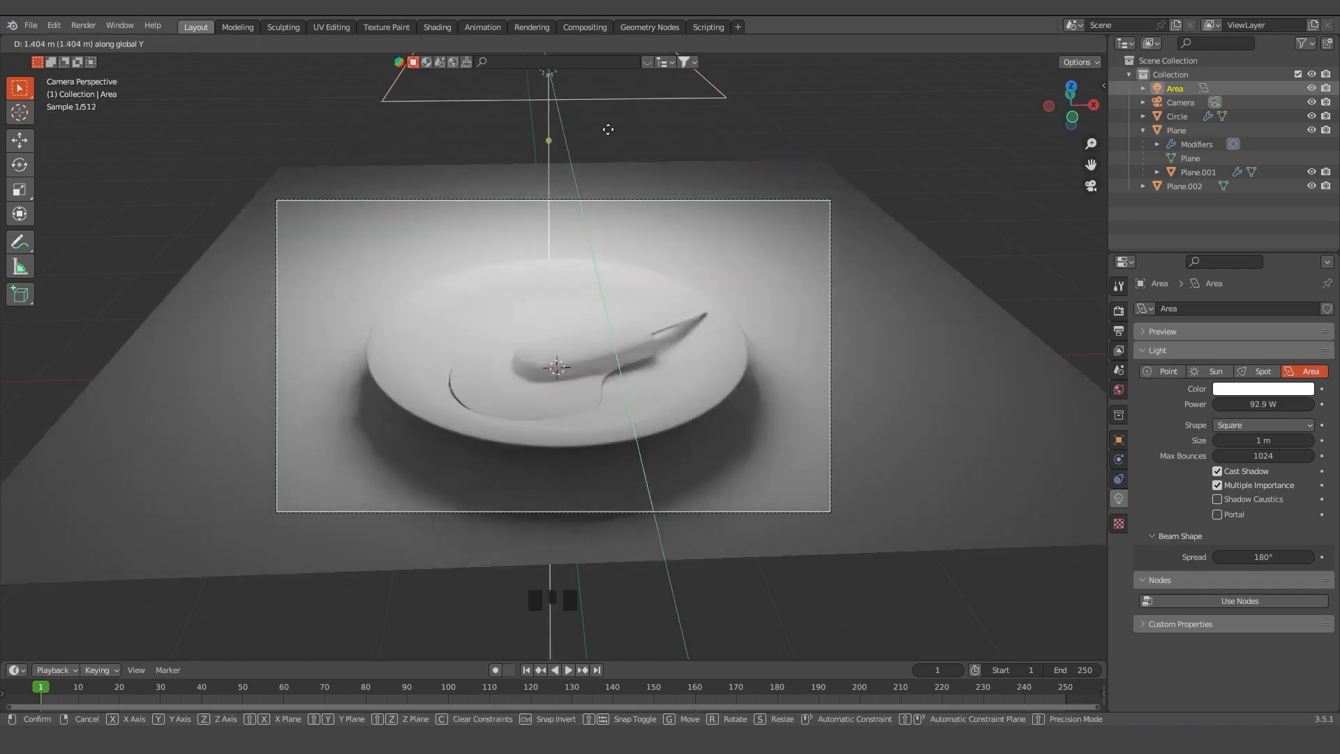
left_click(608, 135)
key("g")
key("z")
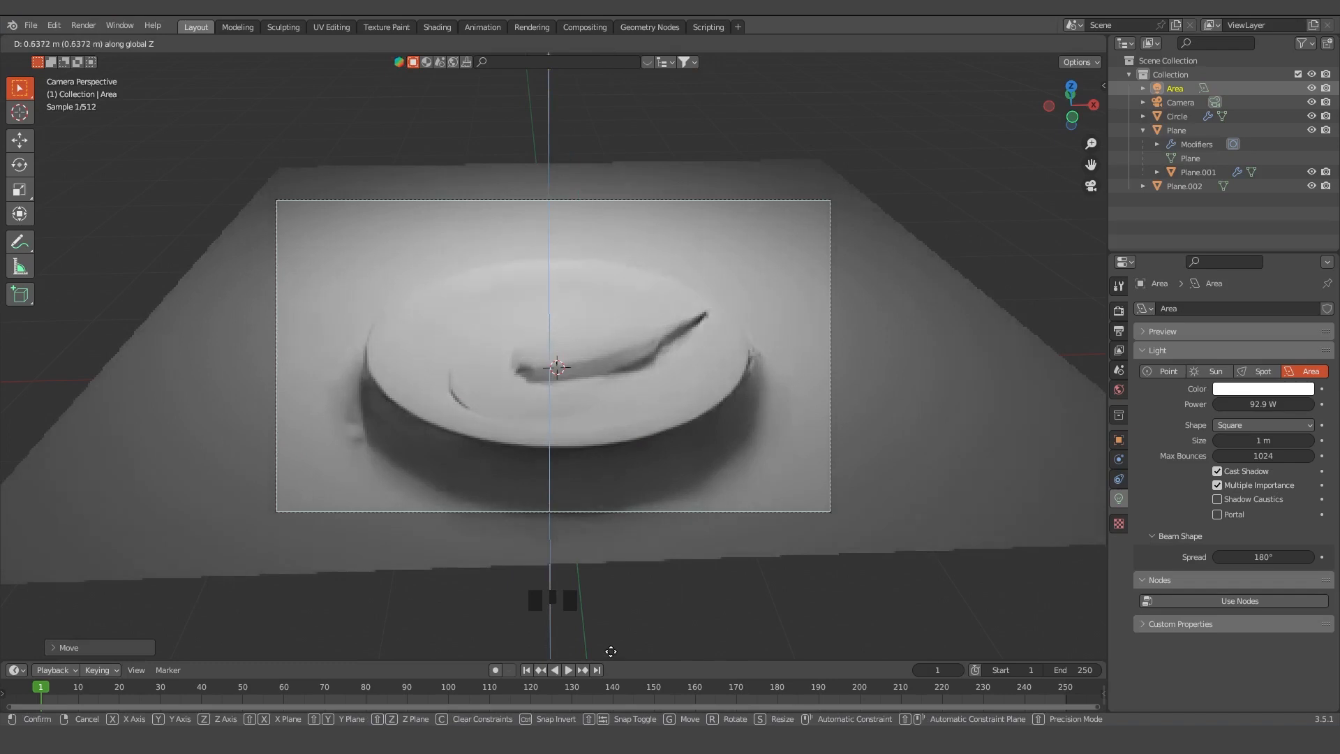
left_click(620, 590)
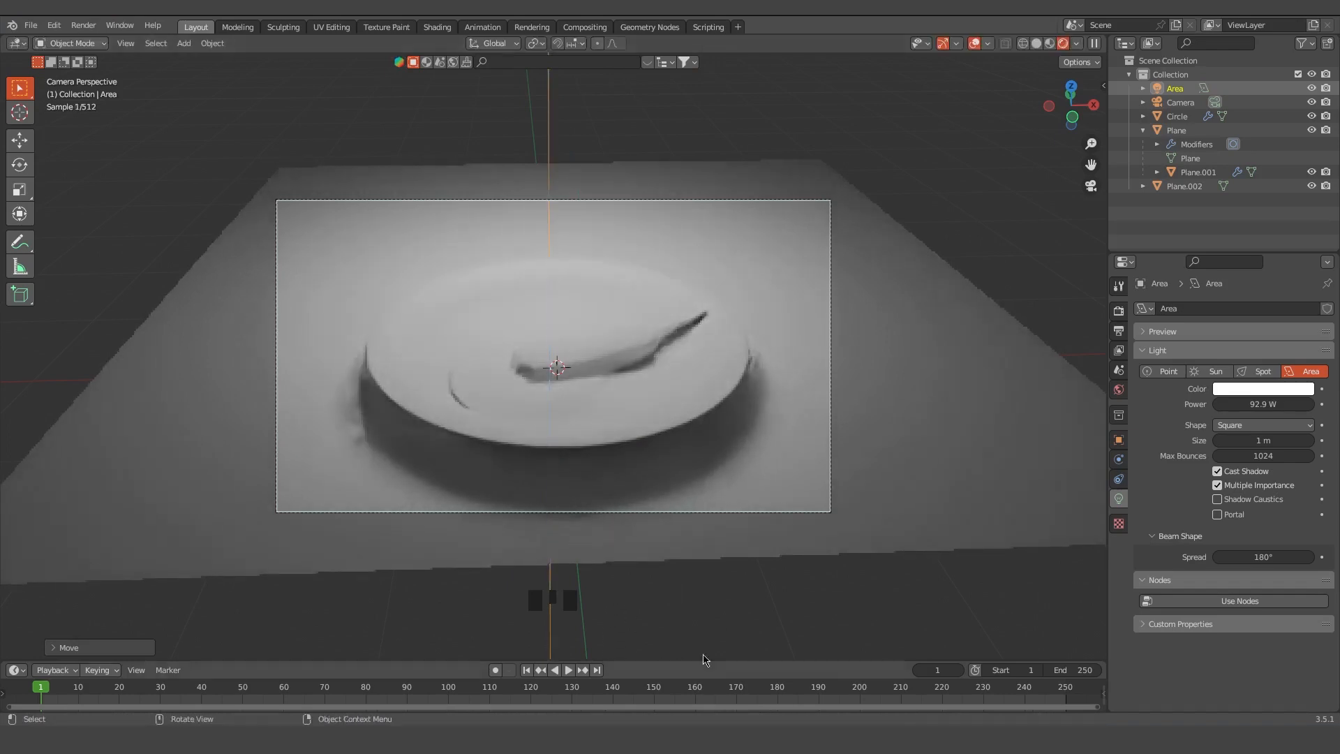
Reposition the area light slightly and slide it farther back along Y so the popsicle's shadow falls toward the camera
scroll(883, 533, "down", 3)
key("g")
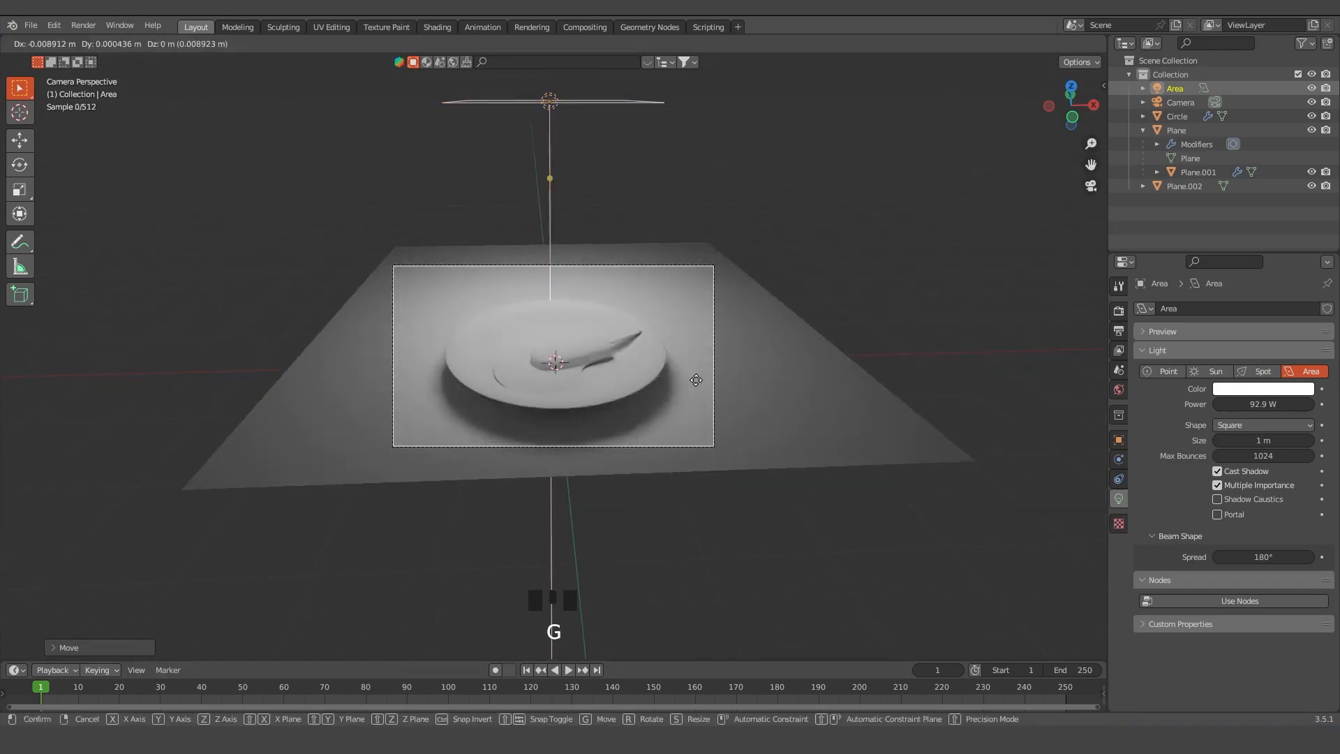
left_click(696, 418)
key("g")
key("y")
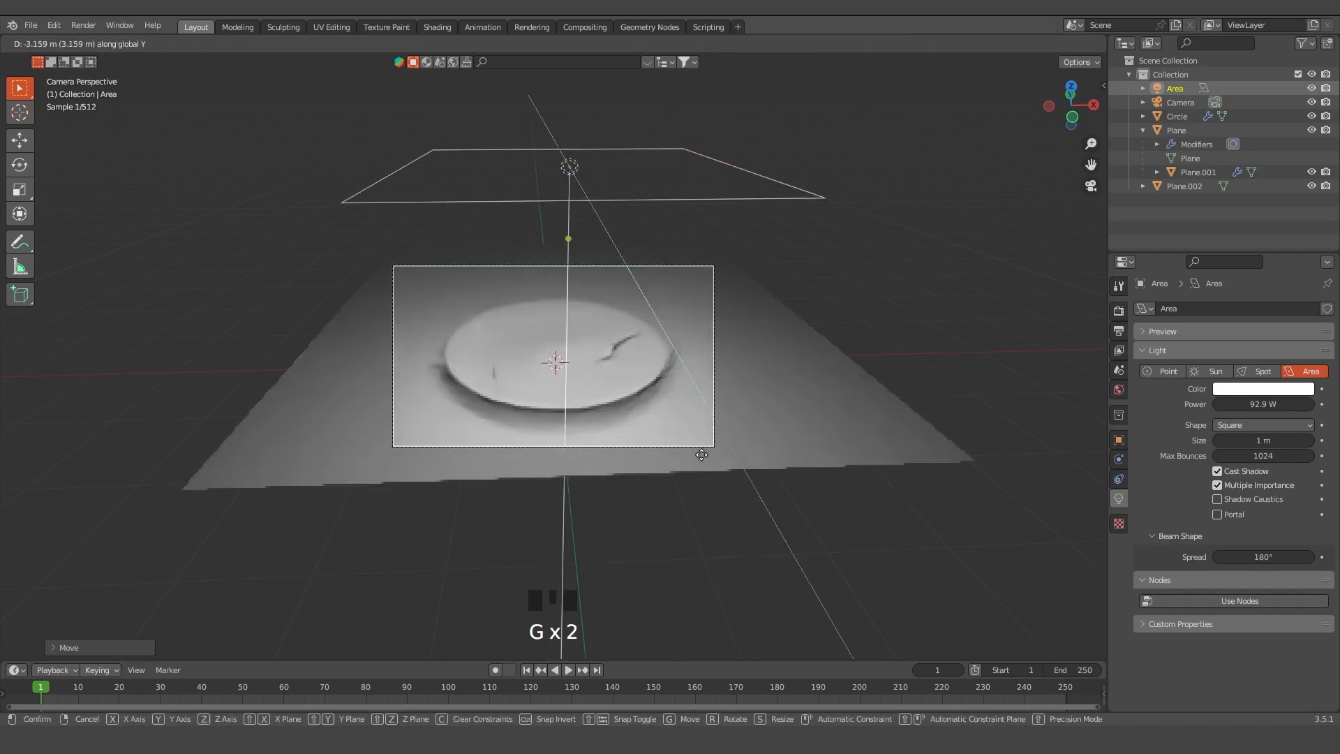
left_click(771, 477)
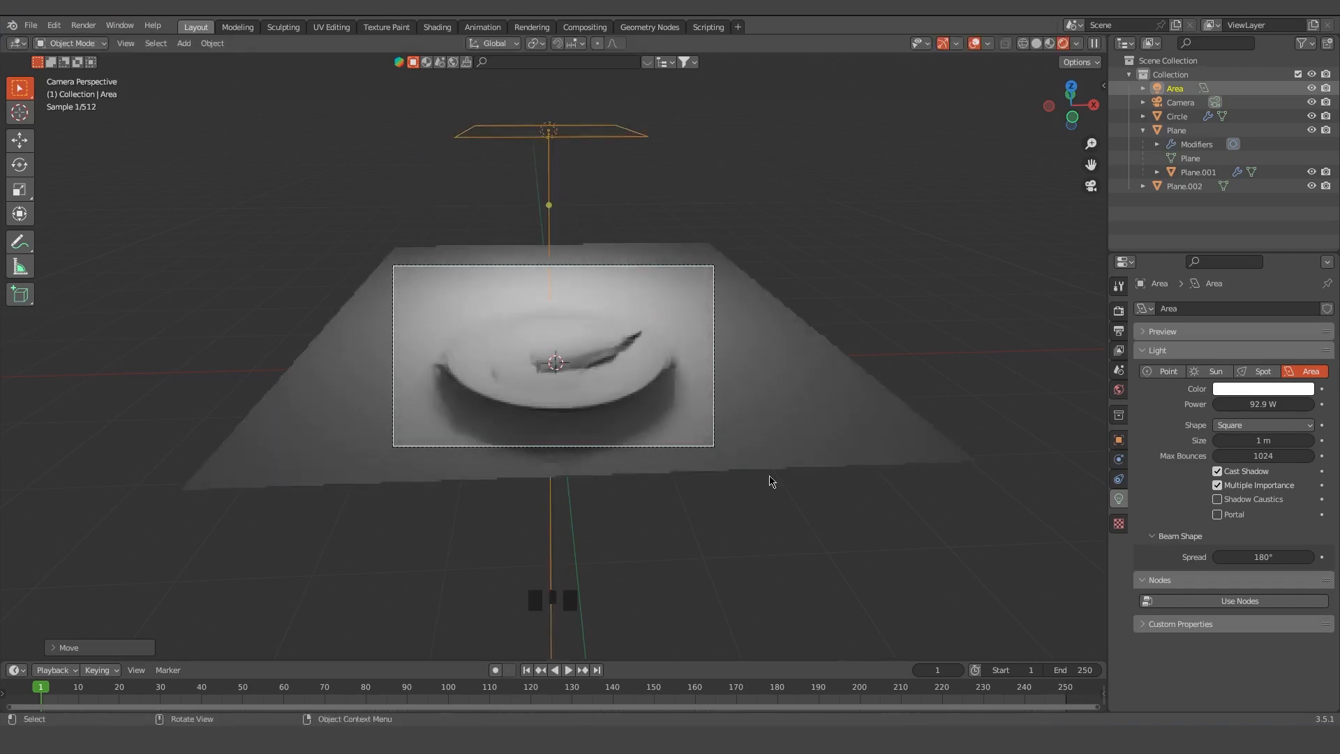
scroll(800, 483, "up", 1)
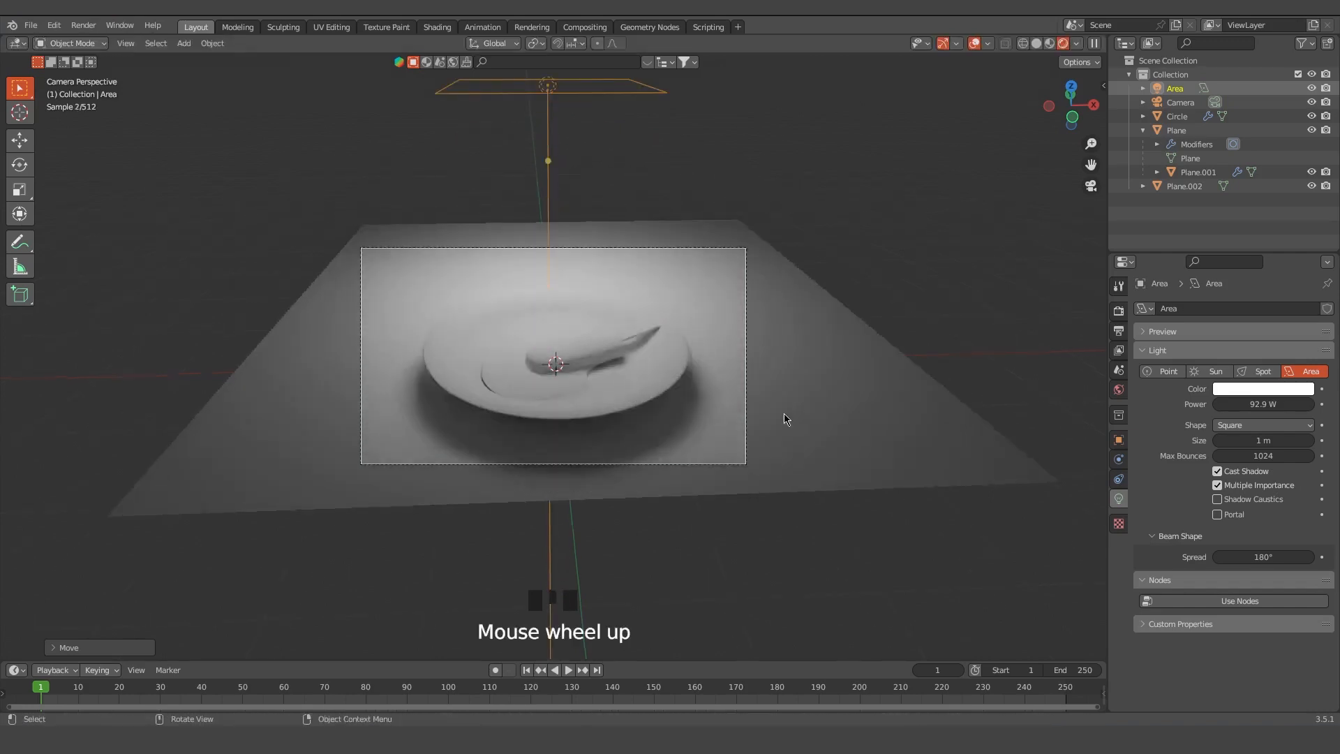
scroll(785, 413, "up", 1)
Give the ground plane a new Principled BSDF material
left_click(933, 389)
left_click(1119, 557)
left_click(1212, 363)
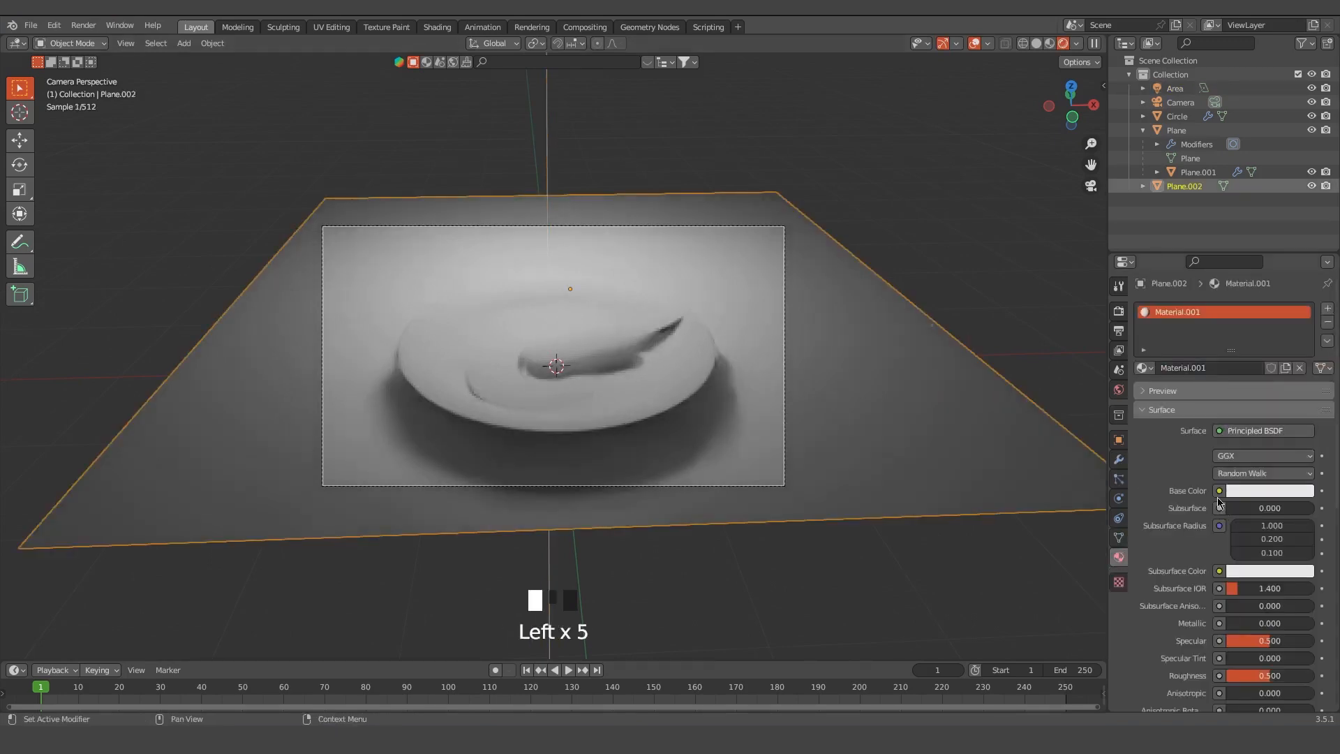
Try several base colors on the ground plane's material, ending with pink at hue 0.913, saturation 0.732 and value 0.800
left_click(1240, 491)
left_click_drag(1253, 325, 1223, 369)
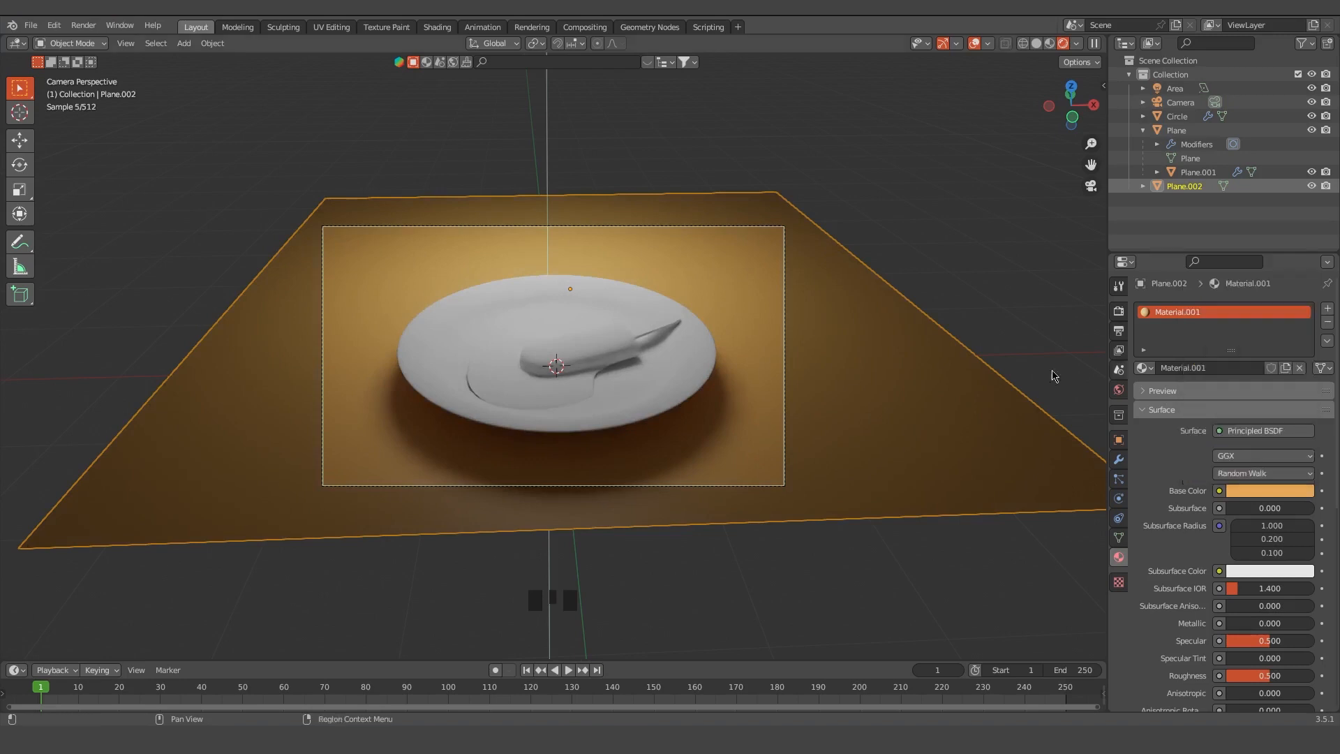
left_click(682, 384)
left_click(825, 382)
left_click(1258, 495)
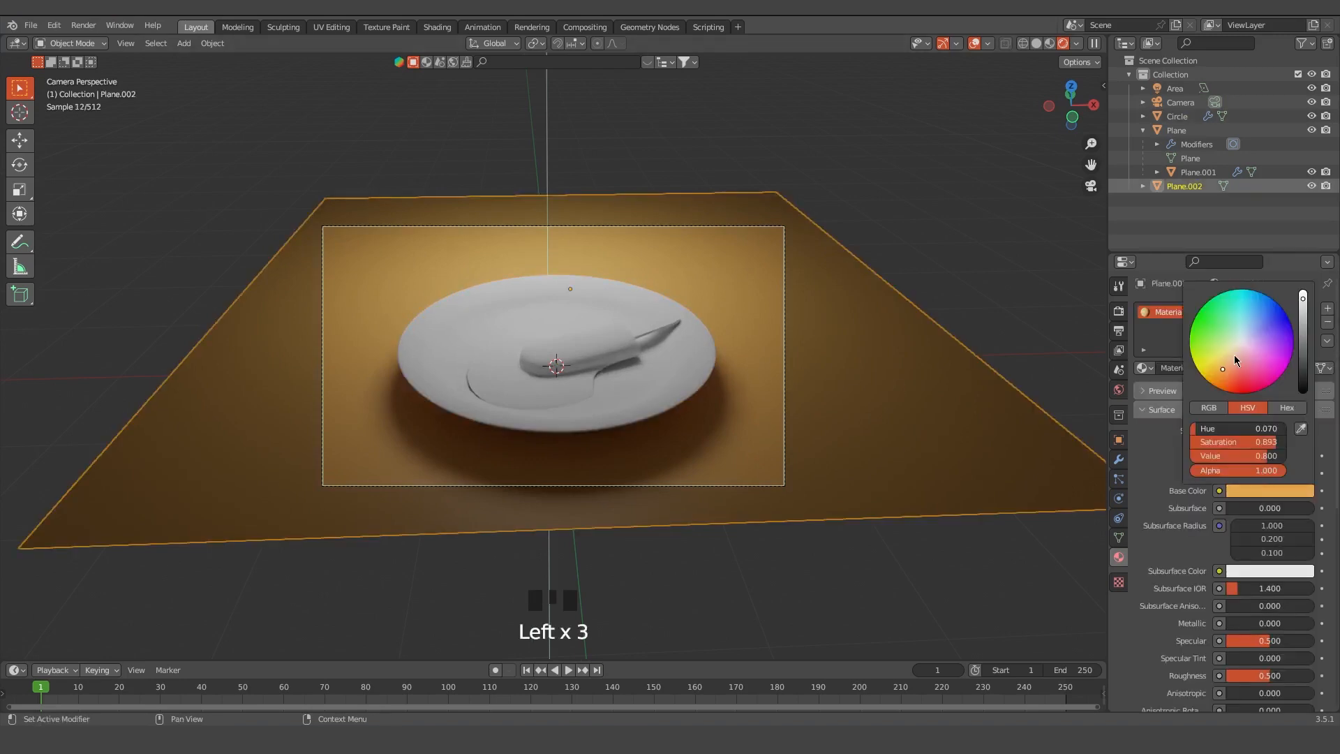
left_click(1221, 349)
left_click(1235, 354)
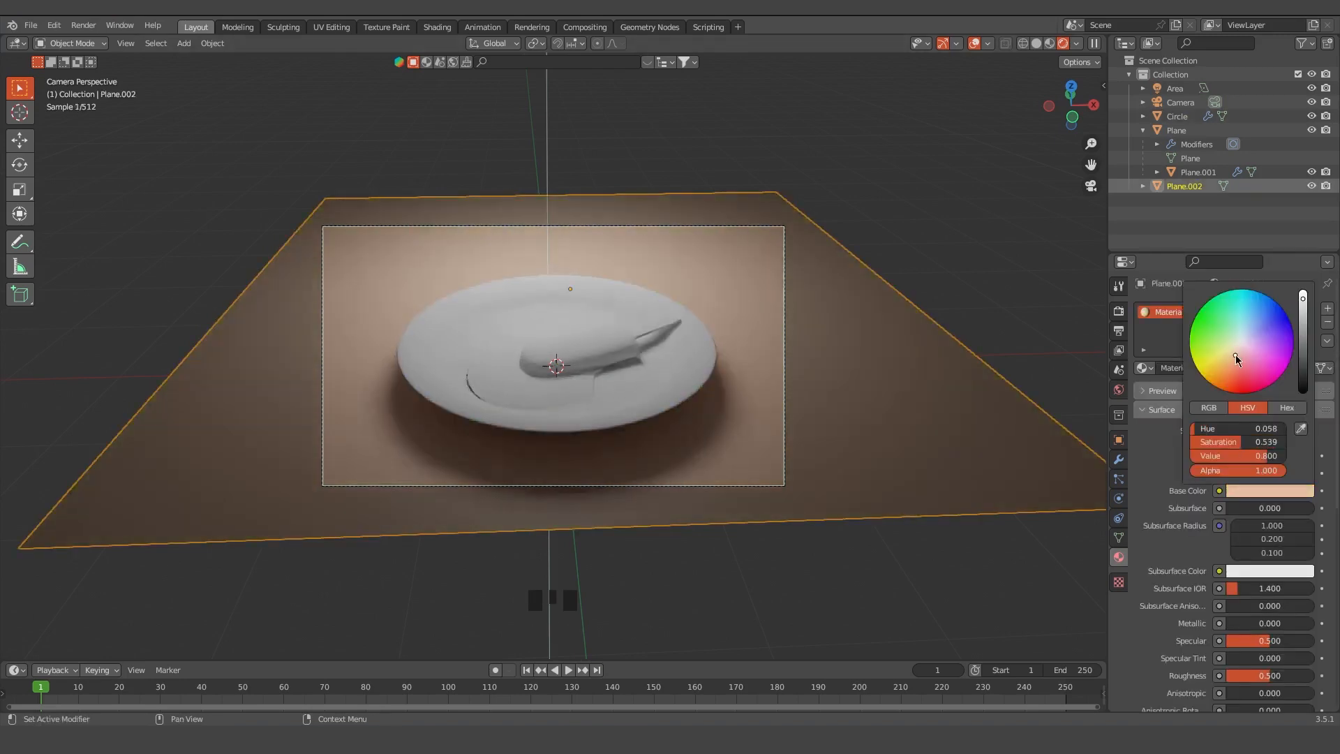
left_click_drag(1252, 346, 1267, 344)
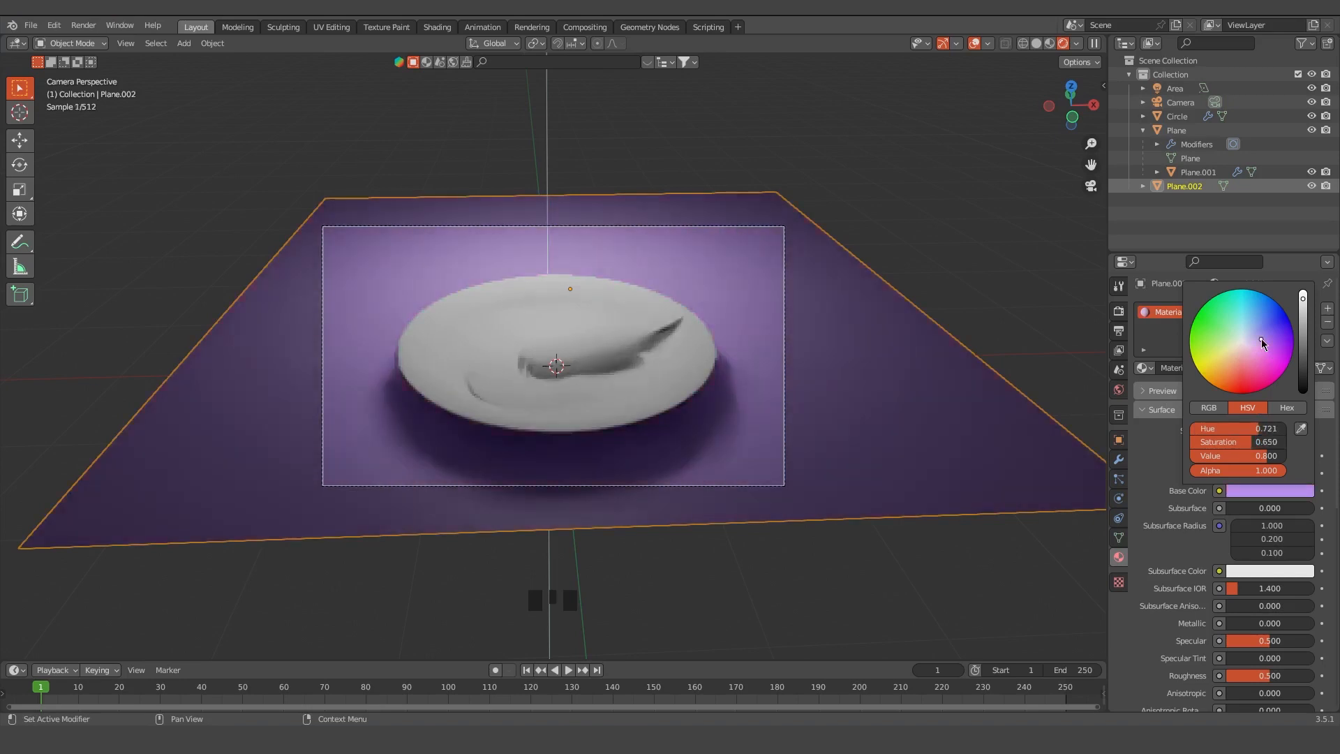
left_click(1254, 357)
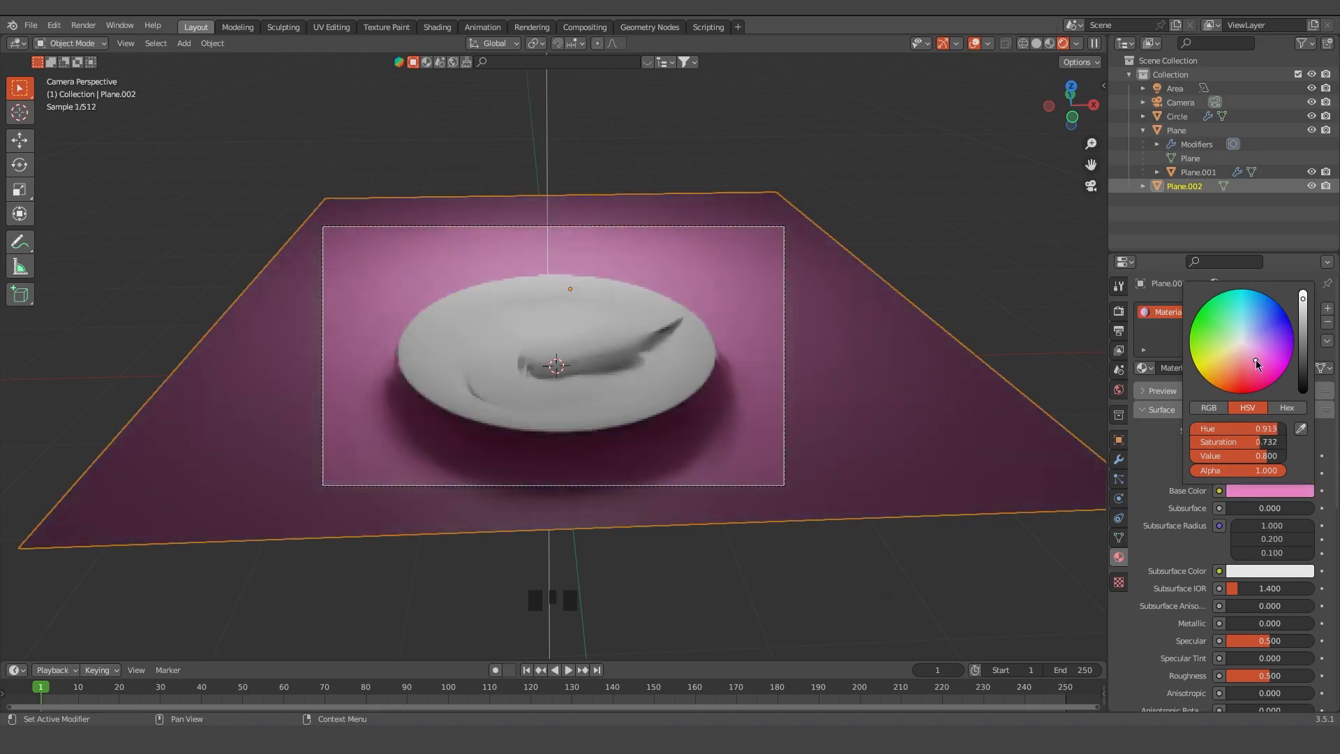
Give the plate a new Principled BSDF material with a pale cream-yellow base color
left_click(800, 357)
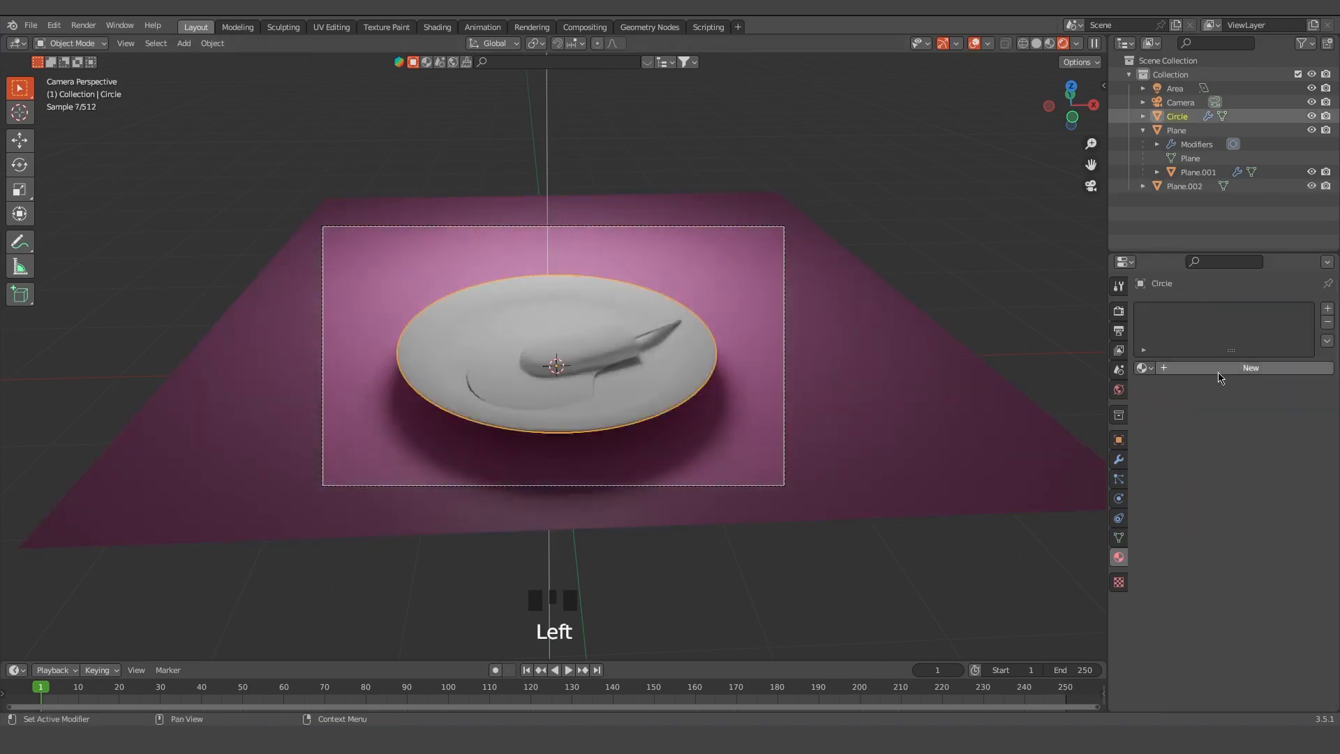
left_click(1251, 368)
left_click(1249, 491)
left_click(1238, 348)
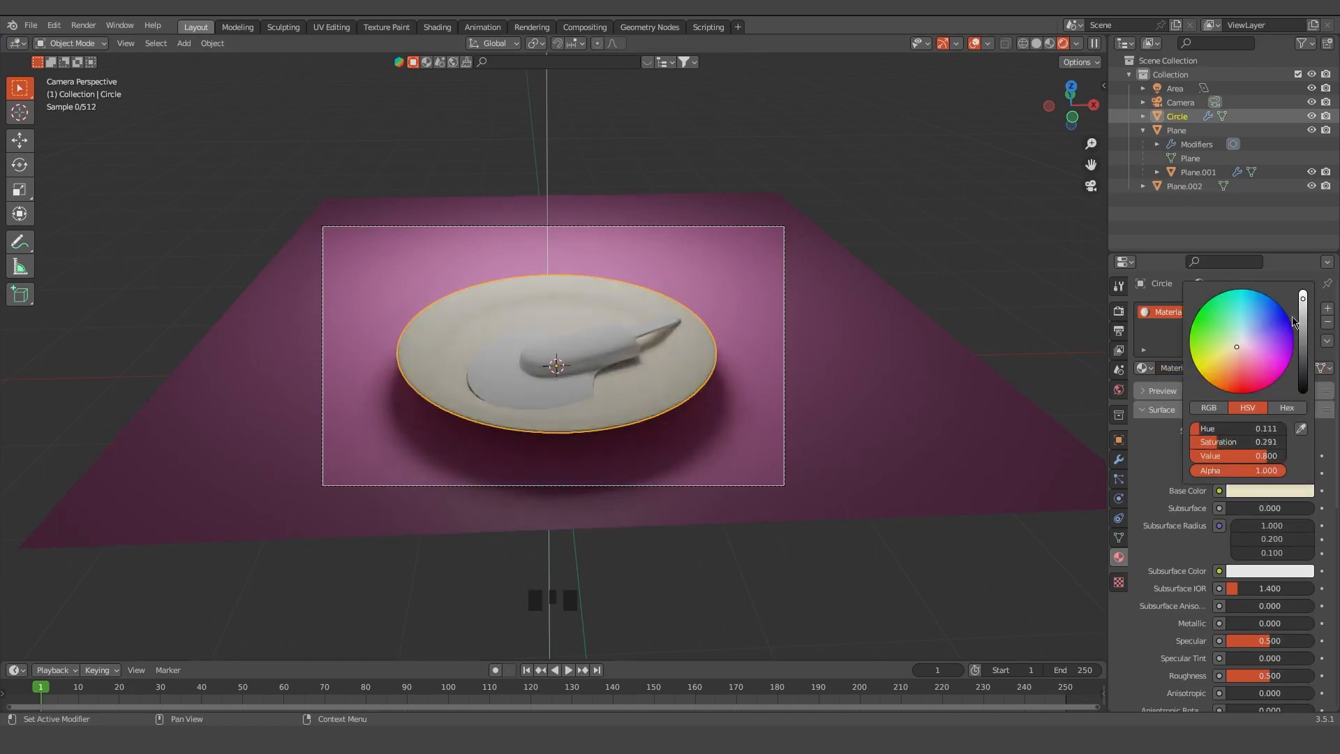
left_click(1189, 342)
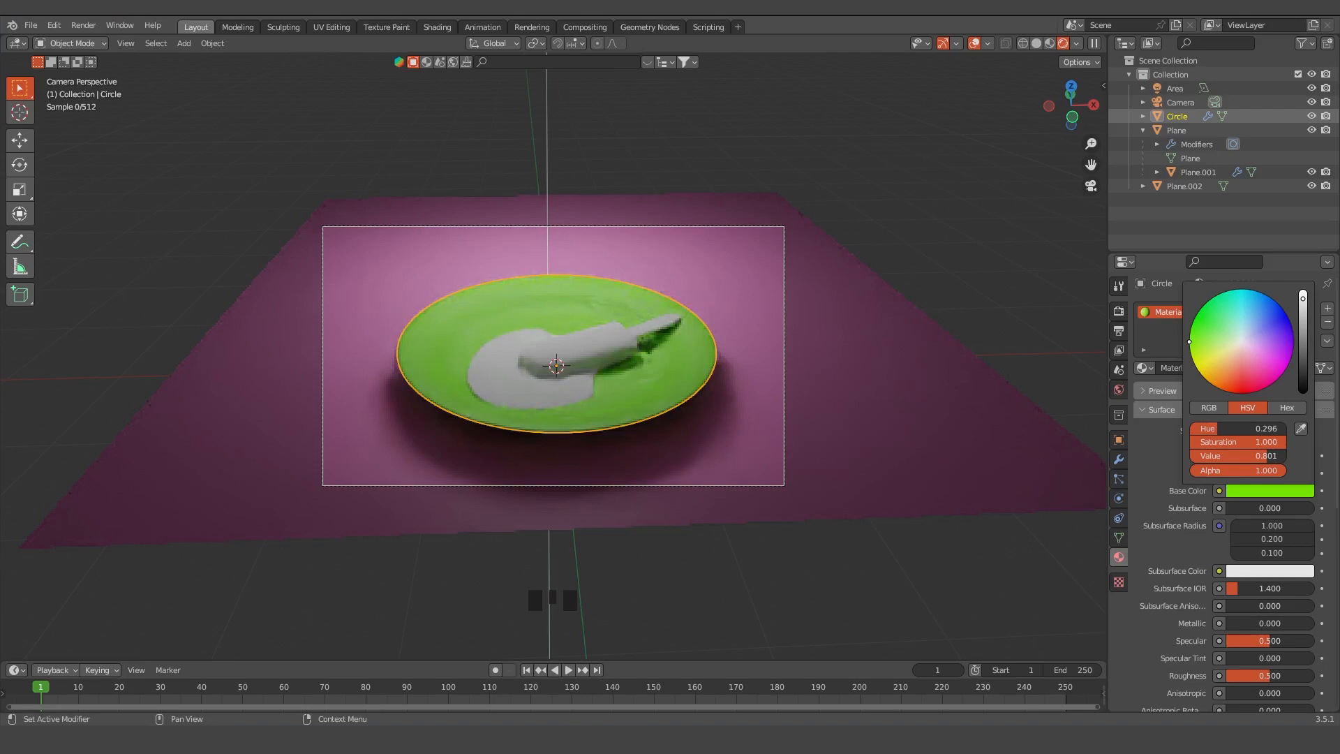
left_click(1240, 348)
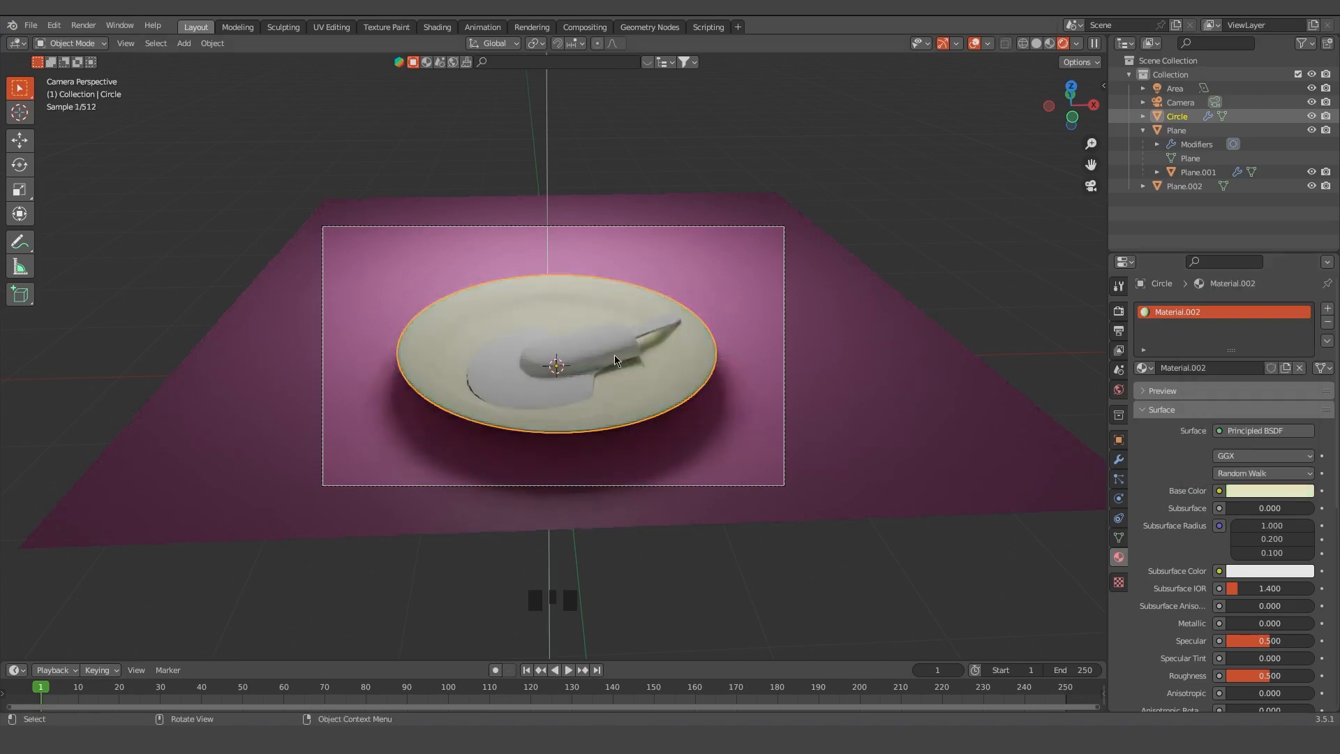
Give the melting popsicle a new material with a turquoise base color at hue 0.494, saturation 0.765 and value 0.800
left_click(514, 380)
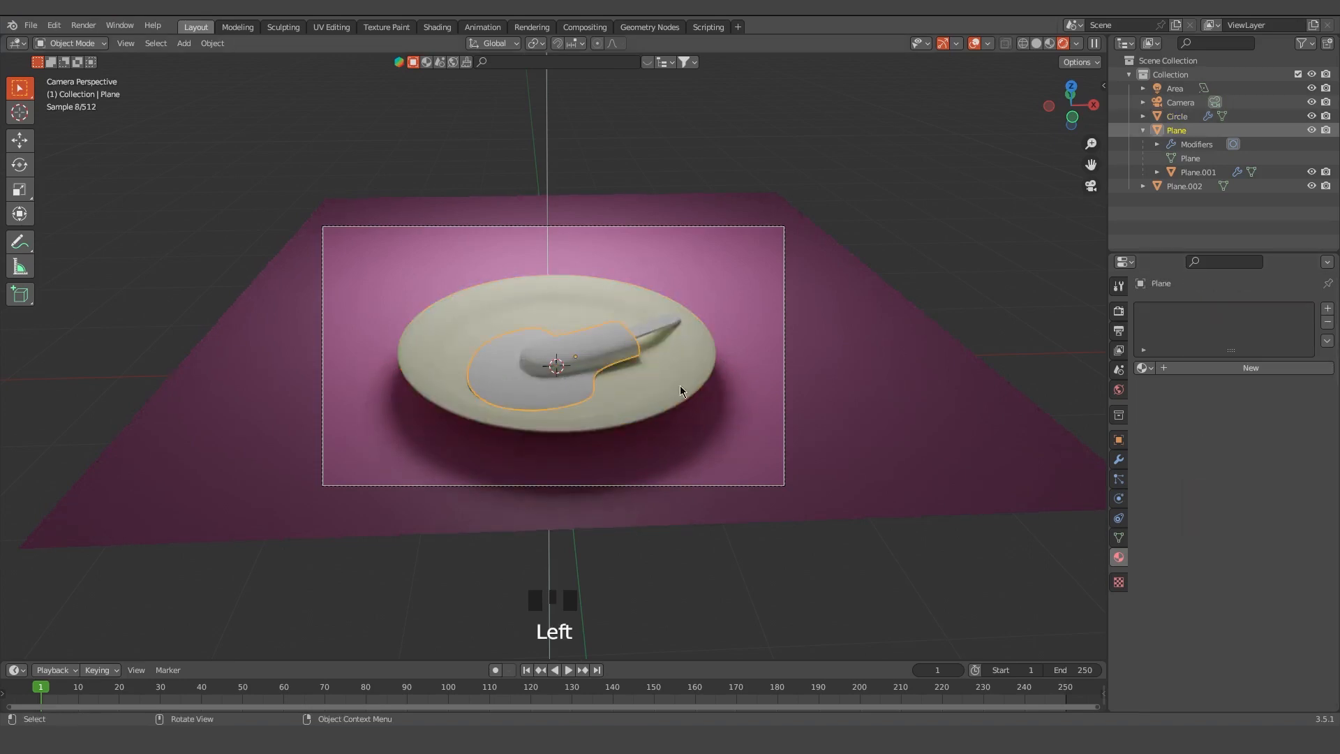
left_click(1218, 370)
left_click(1271, 495)
left_click_drag(1250, 342, 1241, 315)
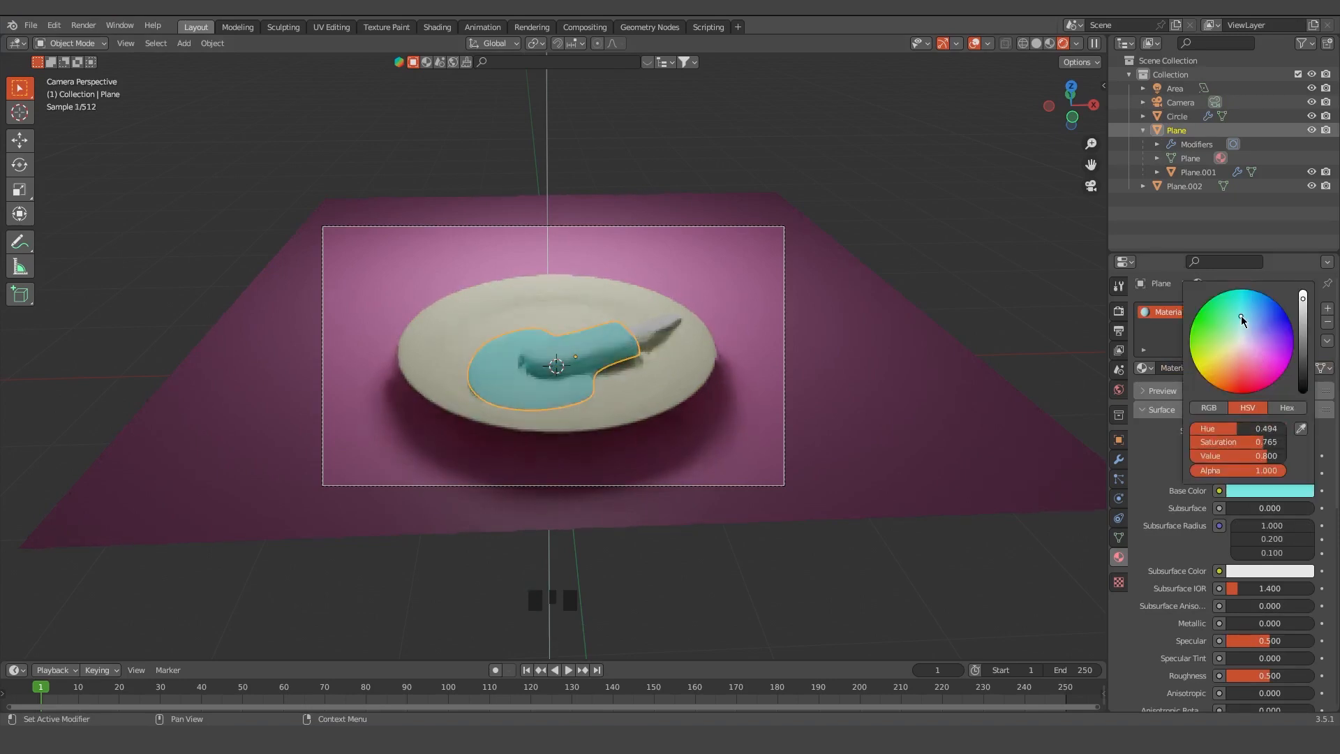
Give the popsicle stick a new material with a reddish base color at hue 0.008 and saturation 0.766, and darken it slightly
left_click(664, 320)
left_click(1261, 368)
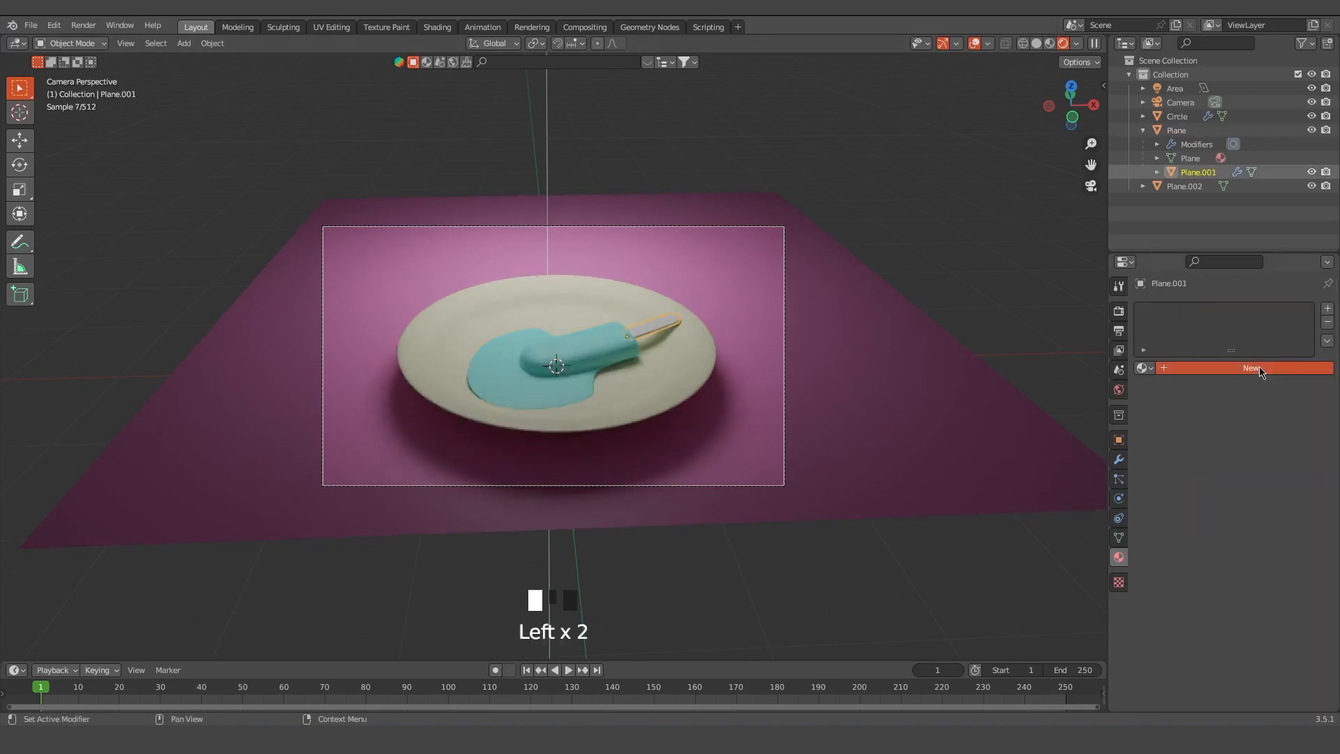
left_click(1259, 491)
left_click(1240, 367)
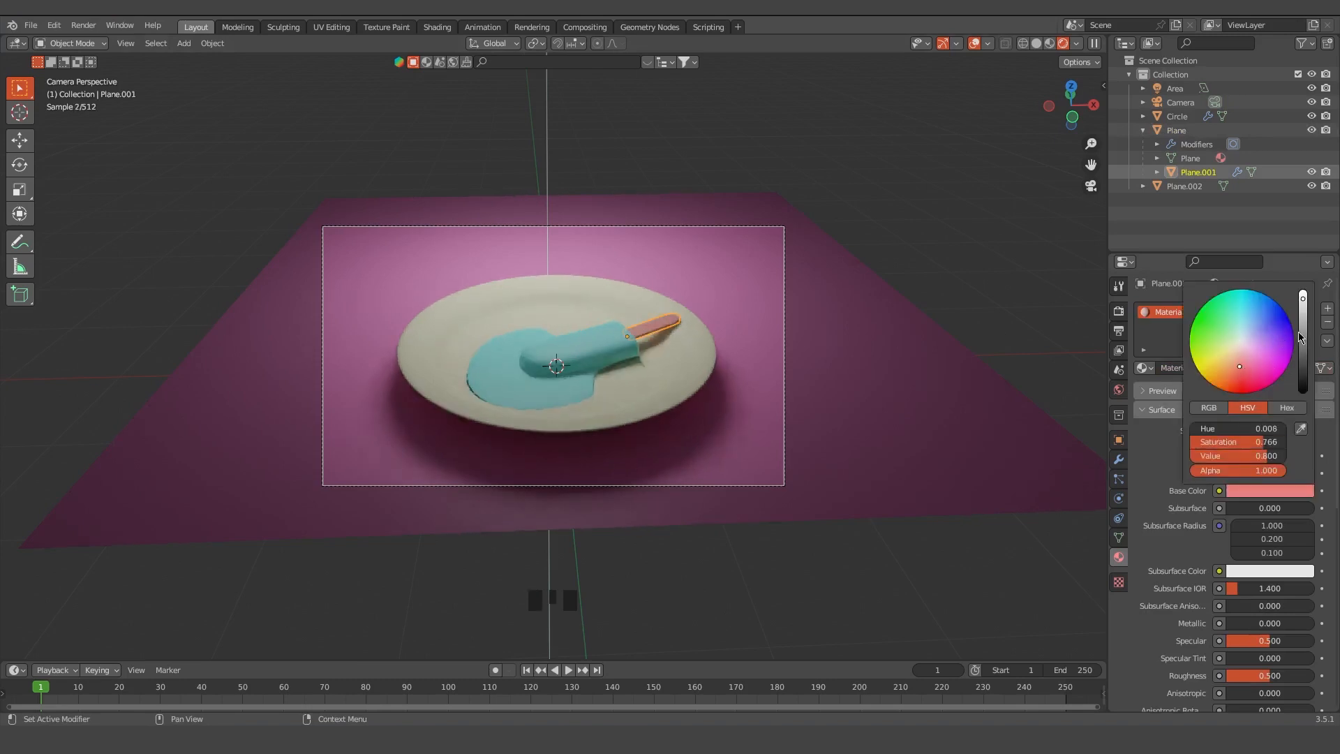
left_click_drag(1303, 300, 1303, 316)
Lower the roughness of the popsicle and plate materials, the plate's to about 0.169, and raise the ground plane's to about 0.878
left_click(520, 384)
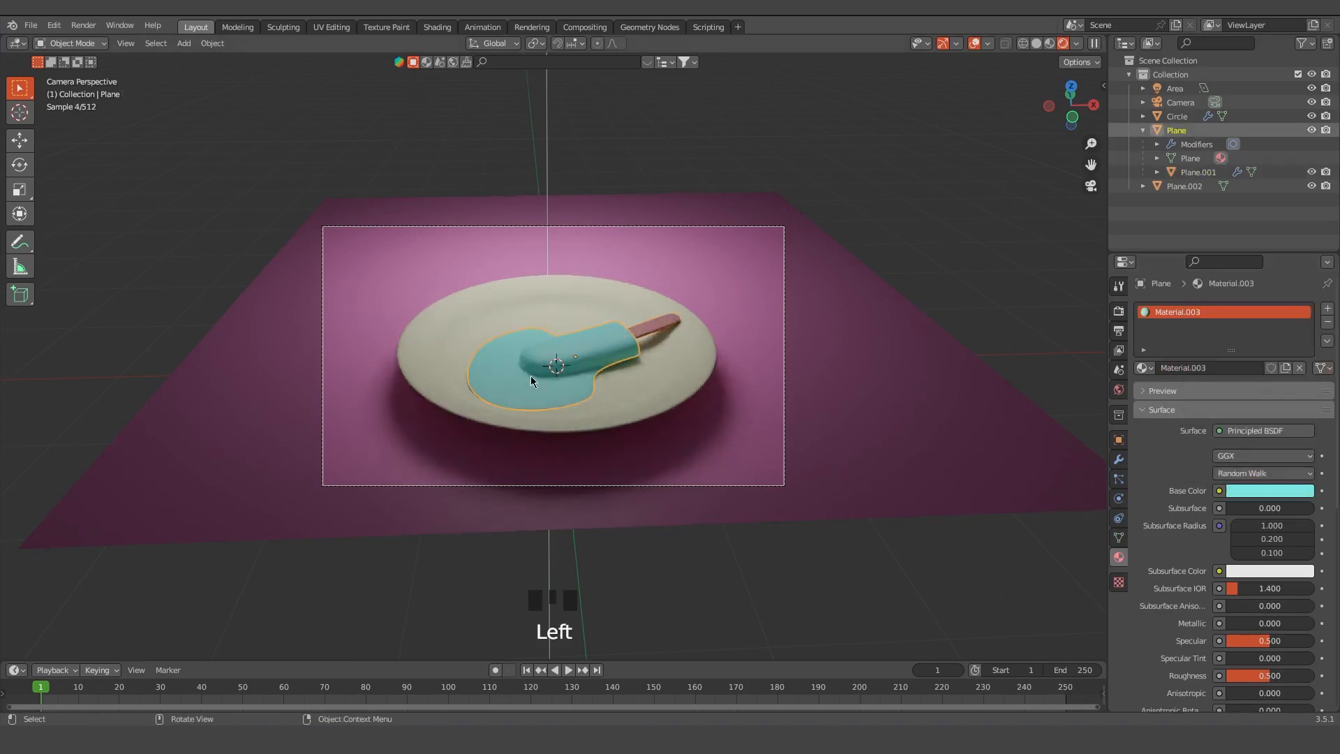
scroll(1223, 656, "down", 4)
left_click_drag(1270, 564, 1242, 571)
left_click(685, 394)
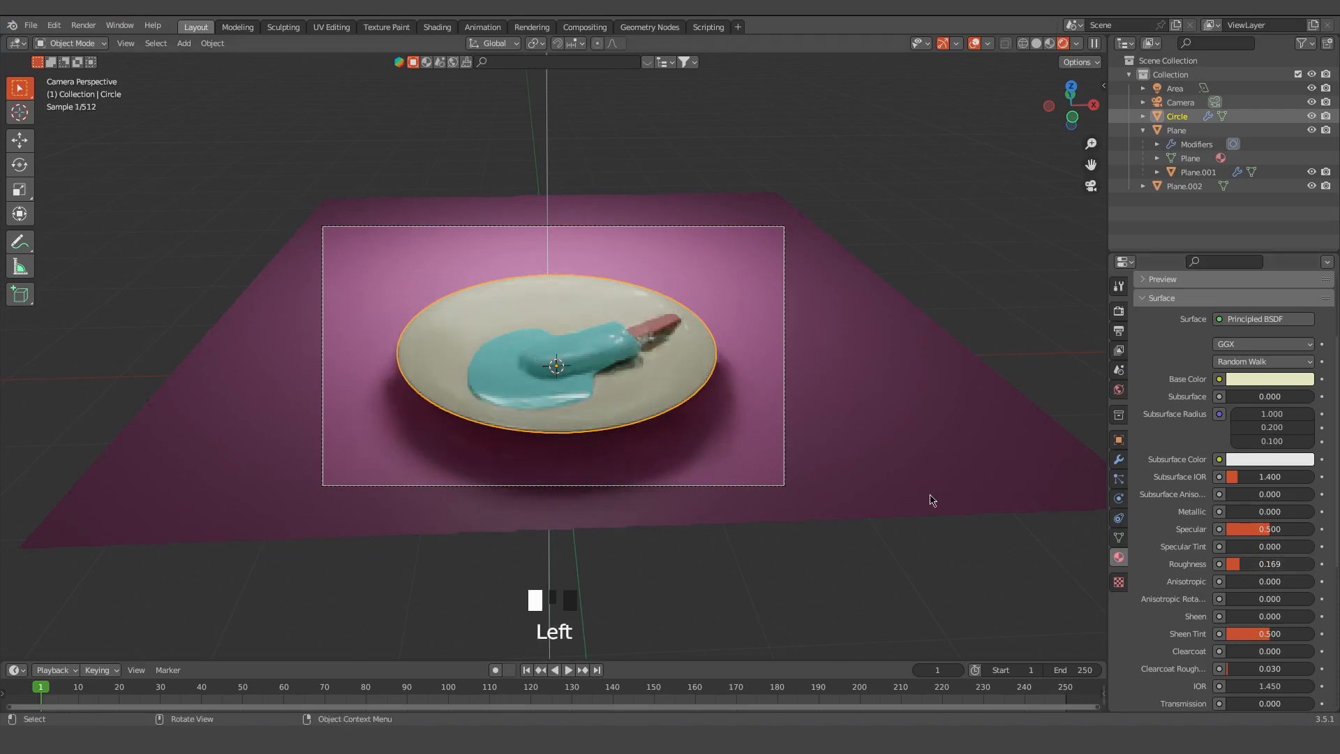
left_click(850, 431)
left_click(765, 354)
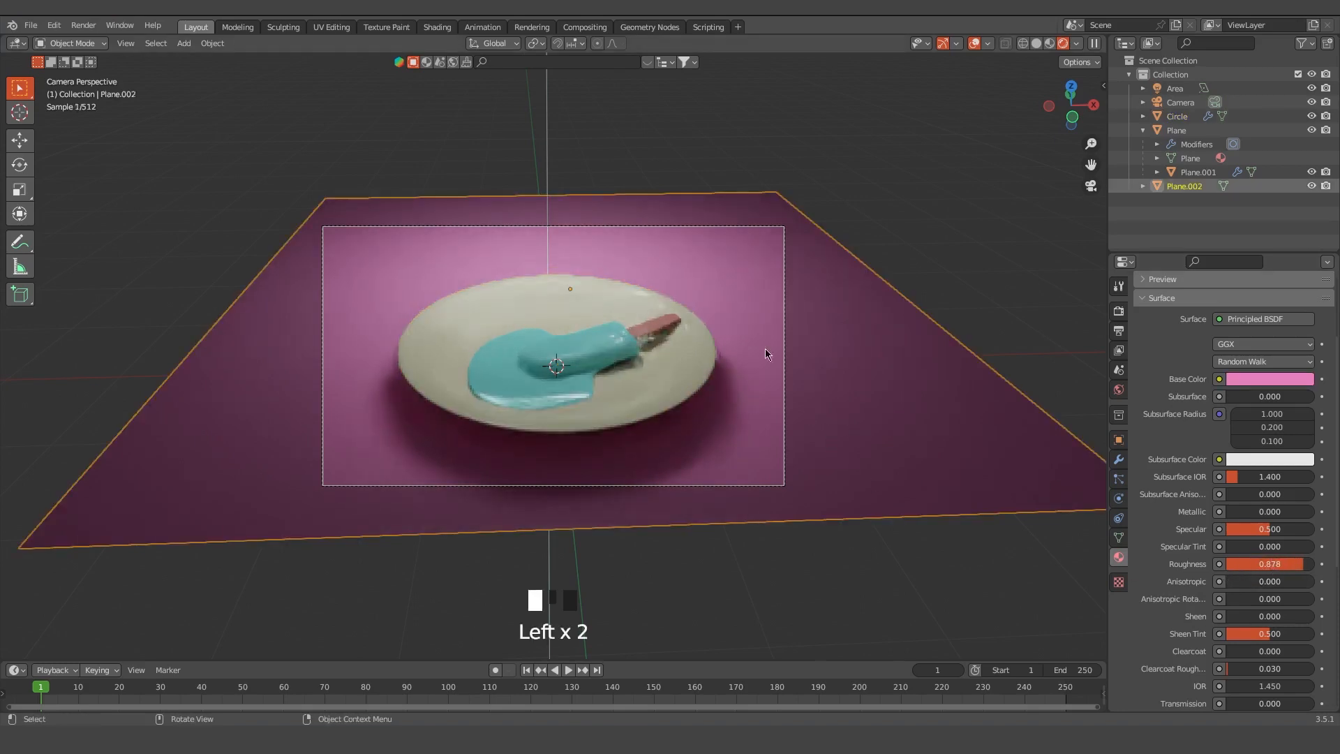
Lock the camera to the view and reframe it slightly farther from the plate
left_click(1104, 86)
left_click_drag(1003, 242, 1002, 255)
middle_click_drag(609, 371, 604, 349, "shift")
scroll(606, 358, "down", 2)
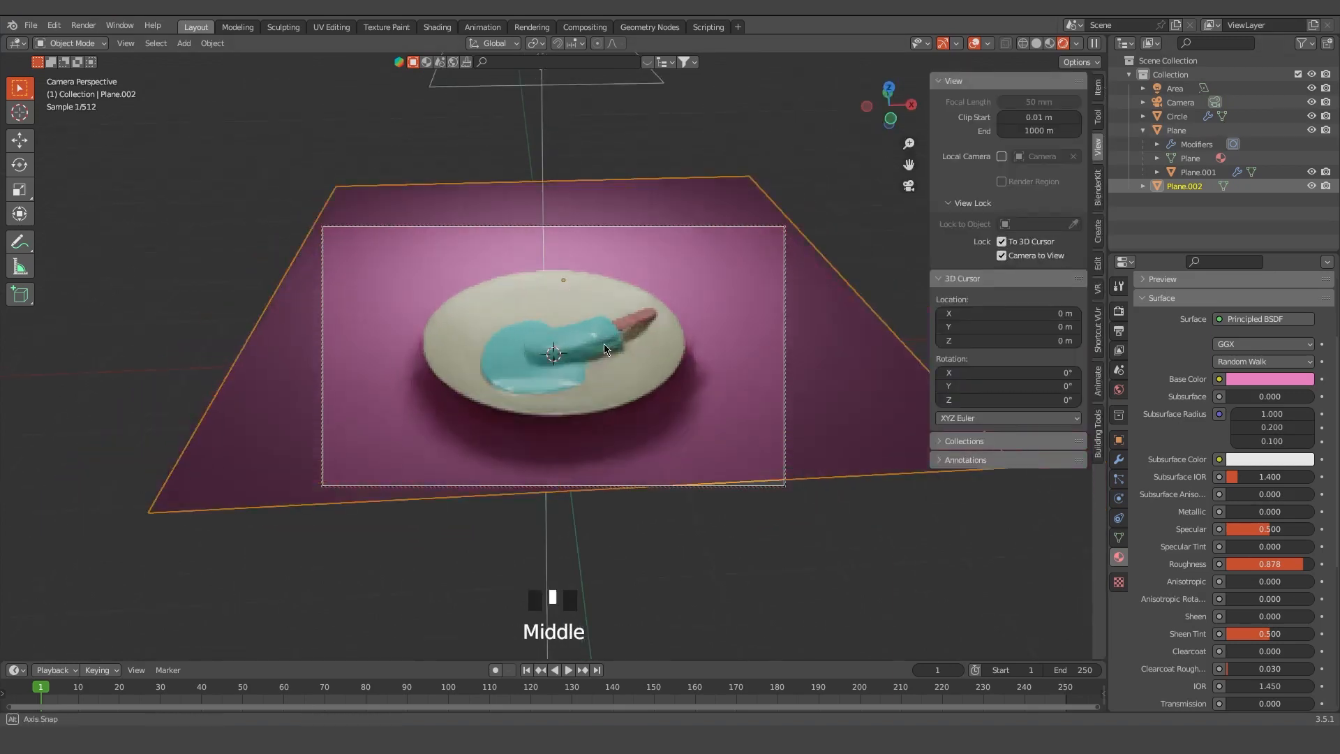
Scale the ground plane up slightly and unlock the camera from the view
left_click(851, 436)
left_click(680, 435)
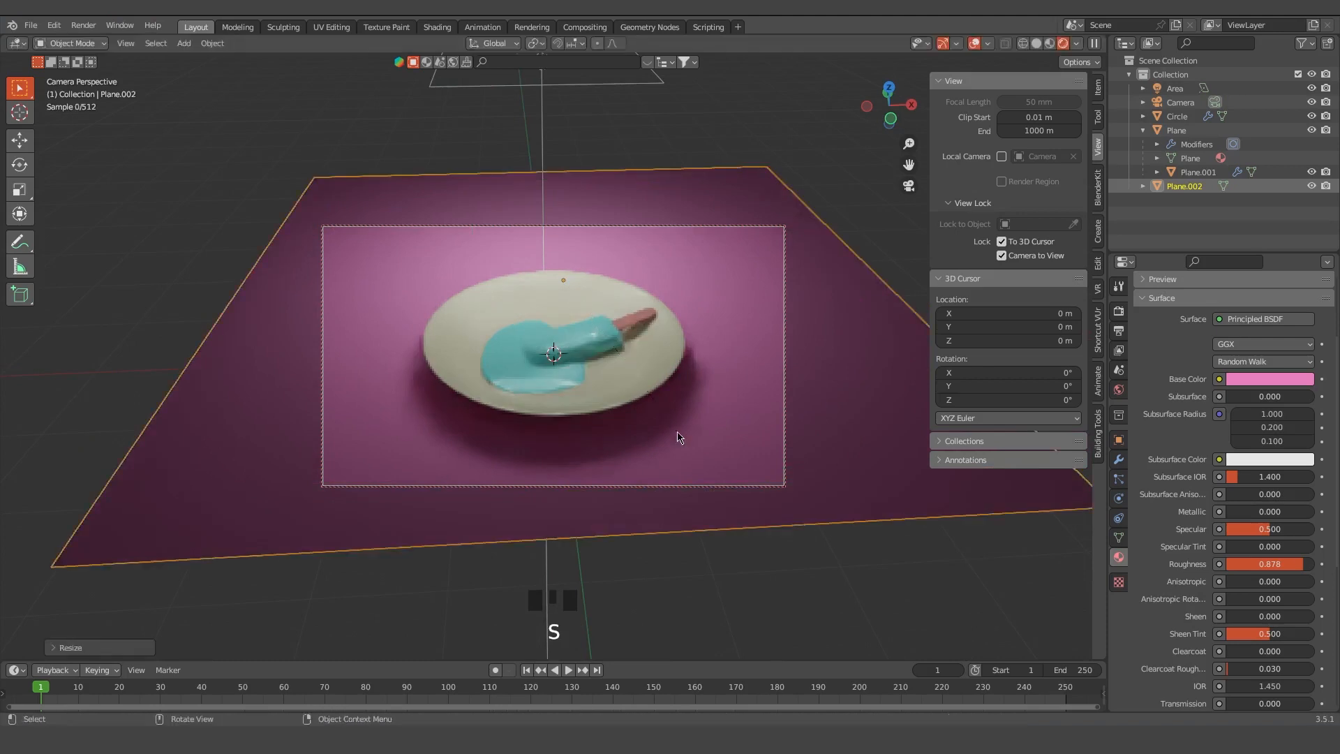
left_click(1002, 241)
left_click(1002, 255)
left_click_drag(930, 244, 1326, 245)
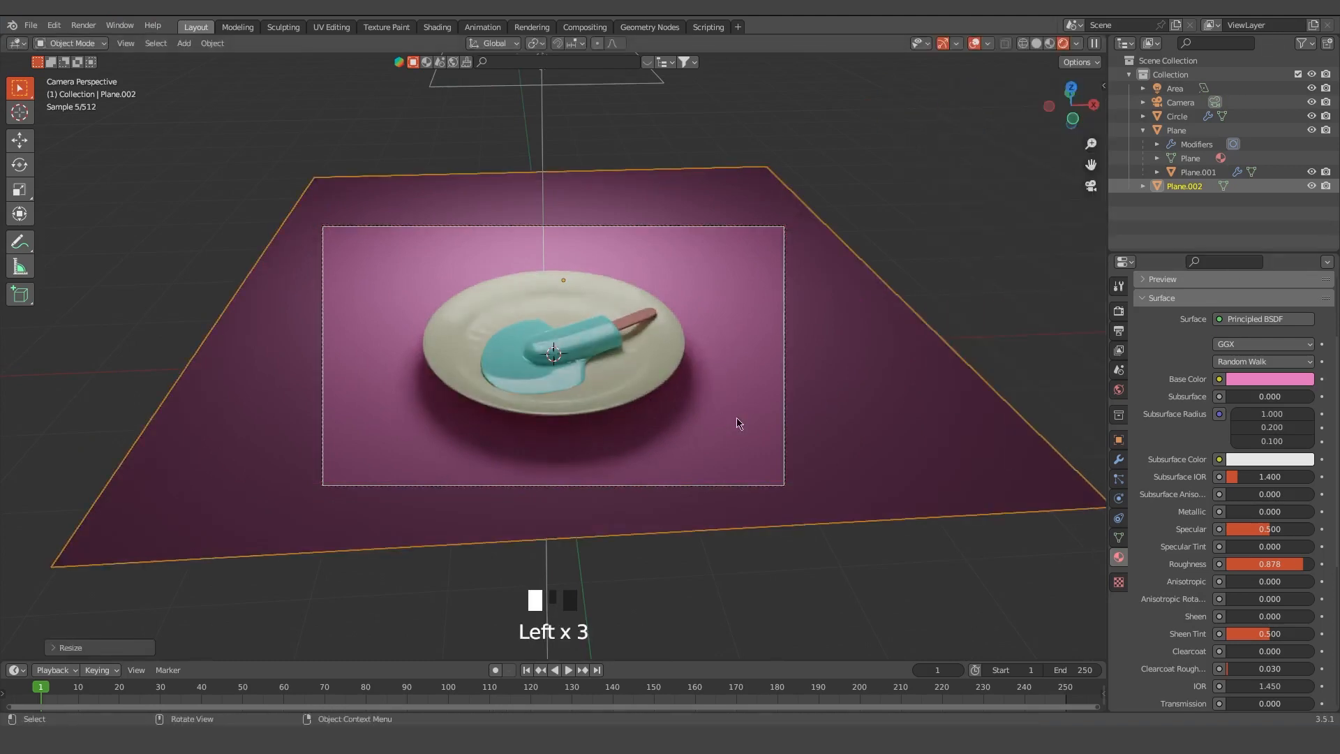
Change the base color of the ground plane's material to a warm yellow-orange
left_click(916, 457)
left_click(1261, 378)
mouse_move(1264, 317)
left_mouse_down()
mouse_move(1199, 317)
mouse_move(1213, 330)
left_mouse_up()
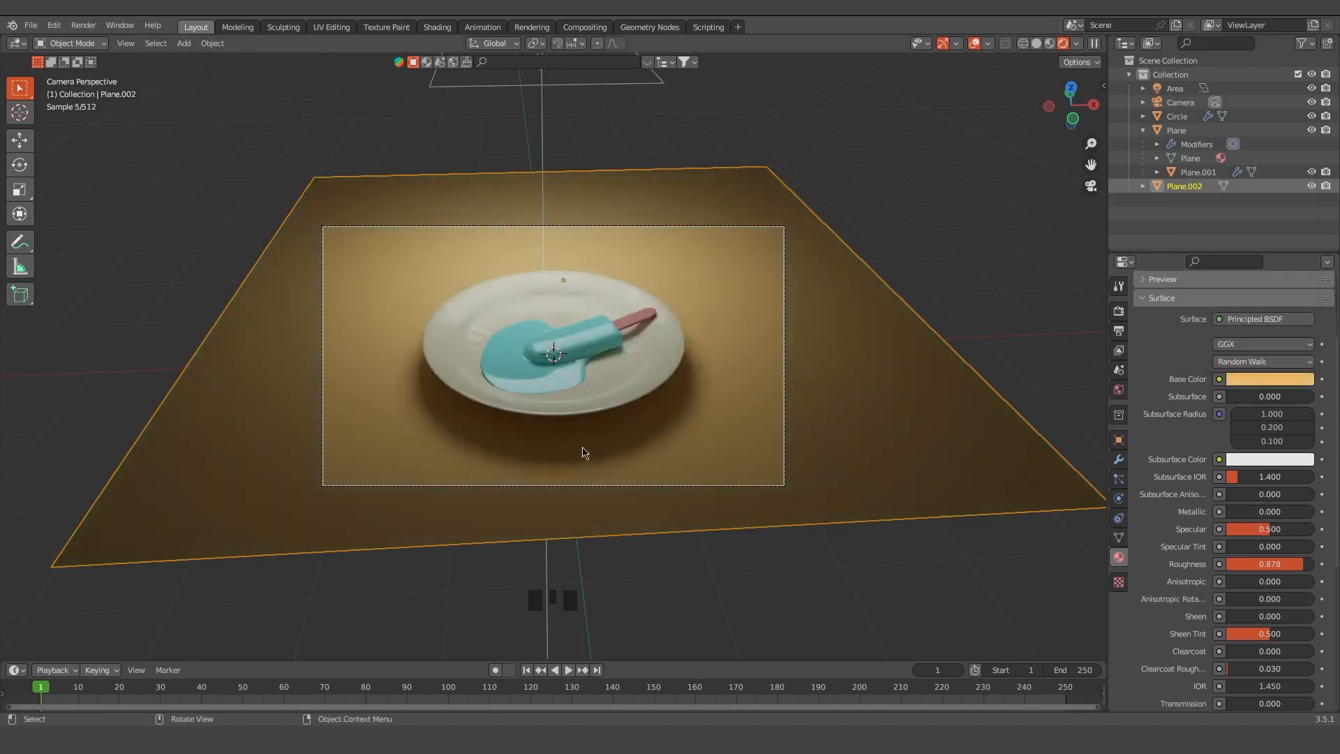
Add a second area light and set its shape to Disk
key("shift+a")
mouse_move(585, 447)
left_click(648, 494)
left_click(1249, 425)
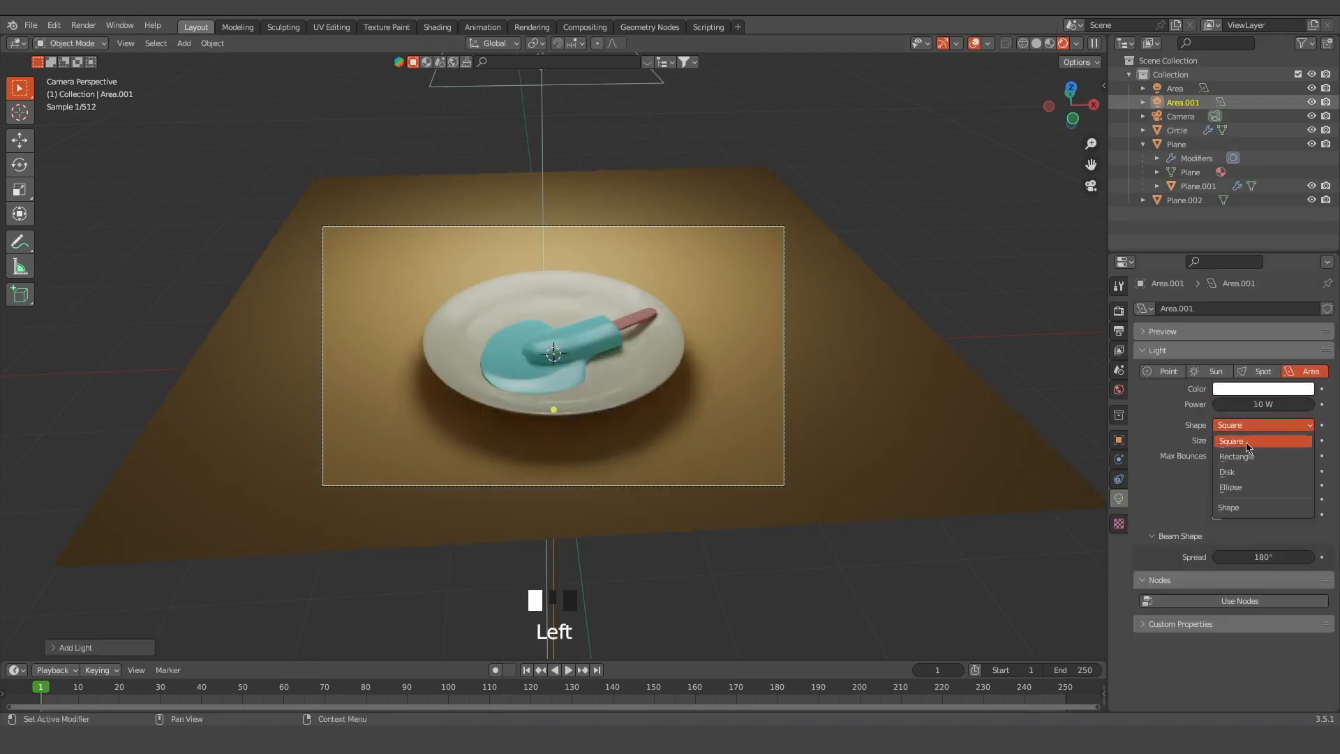
left_click(1234, 472)
Raise the disk area light, move it toward the camera in front of the plate and raise it further along Z
key("g")
left_click(596, 281)
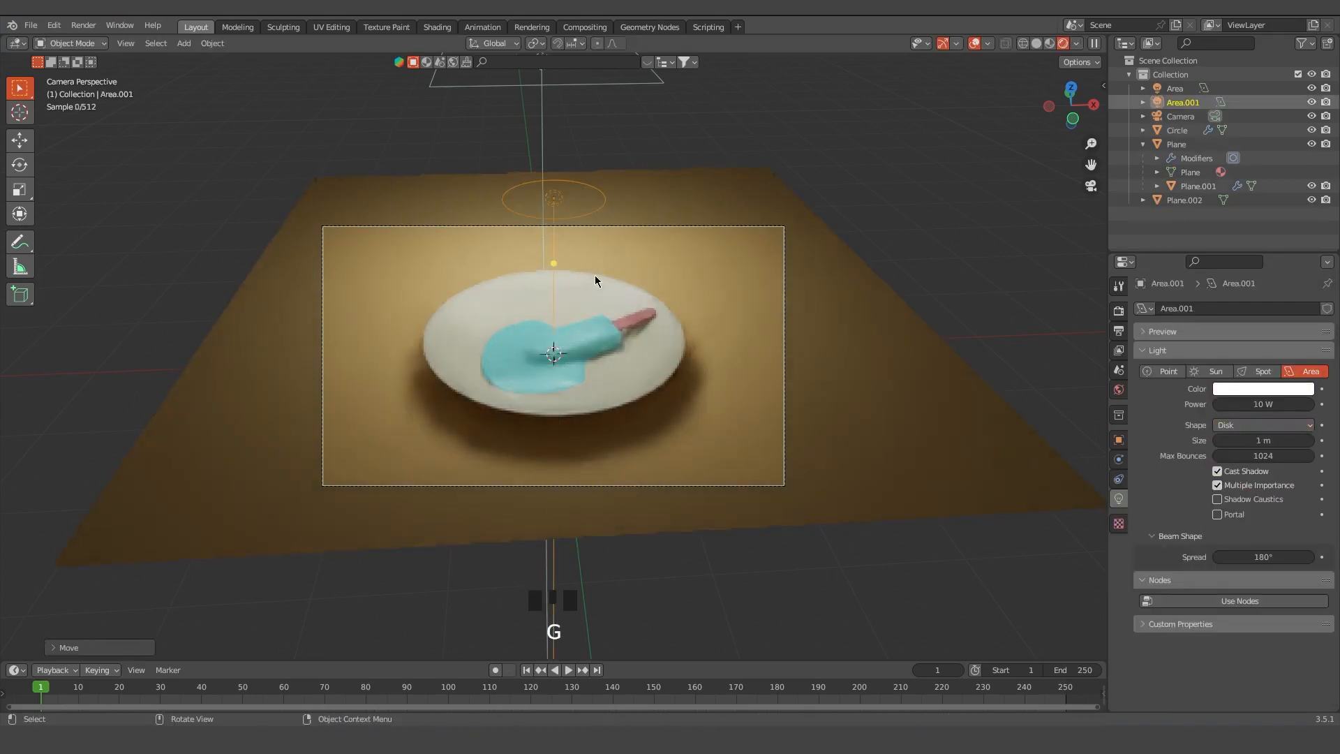
key("g")
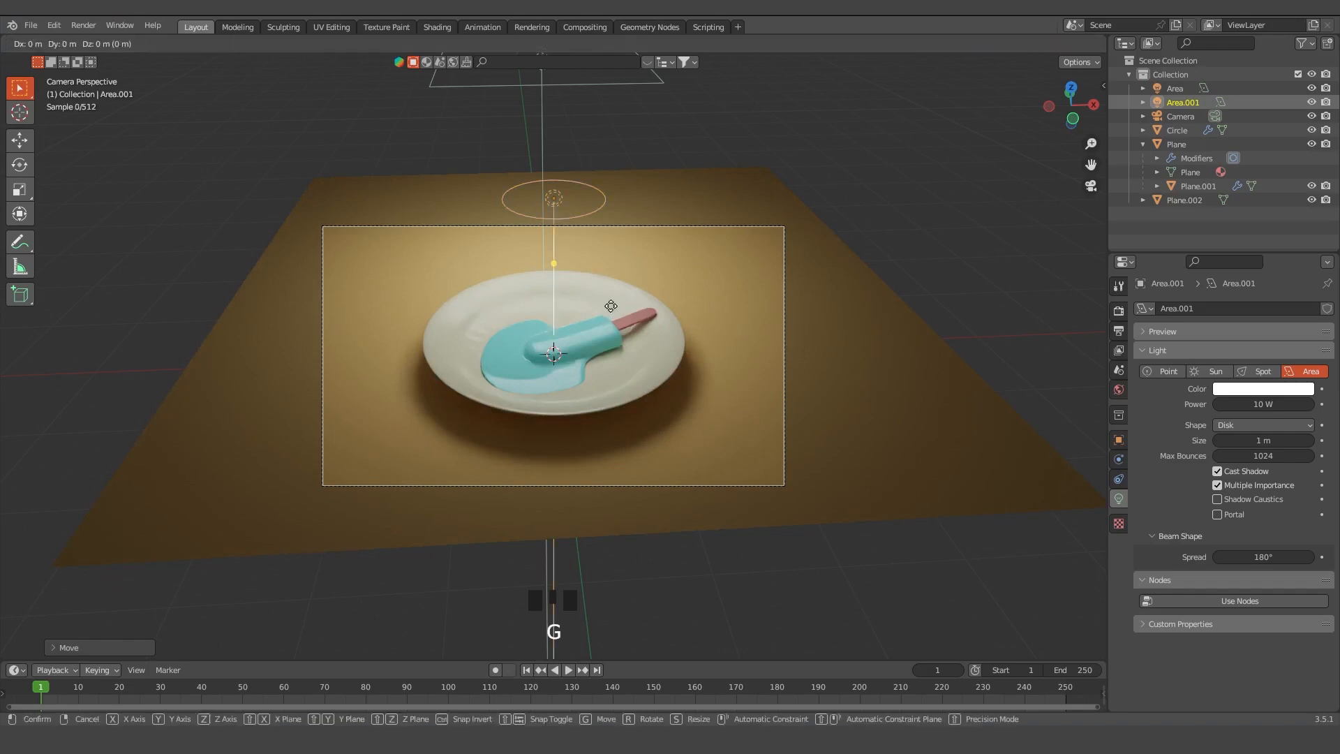
left_click(705, 574)
key("g")
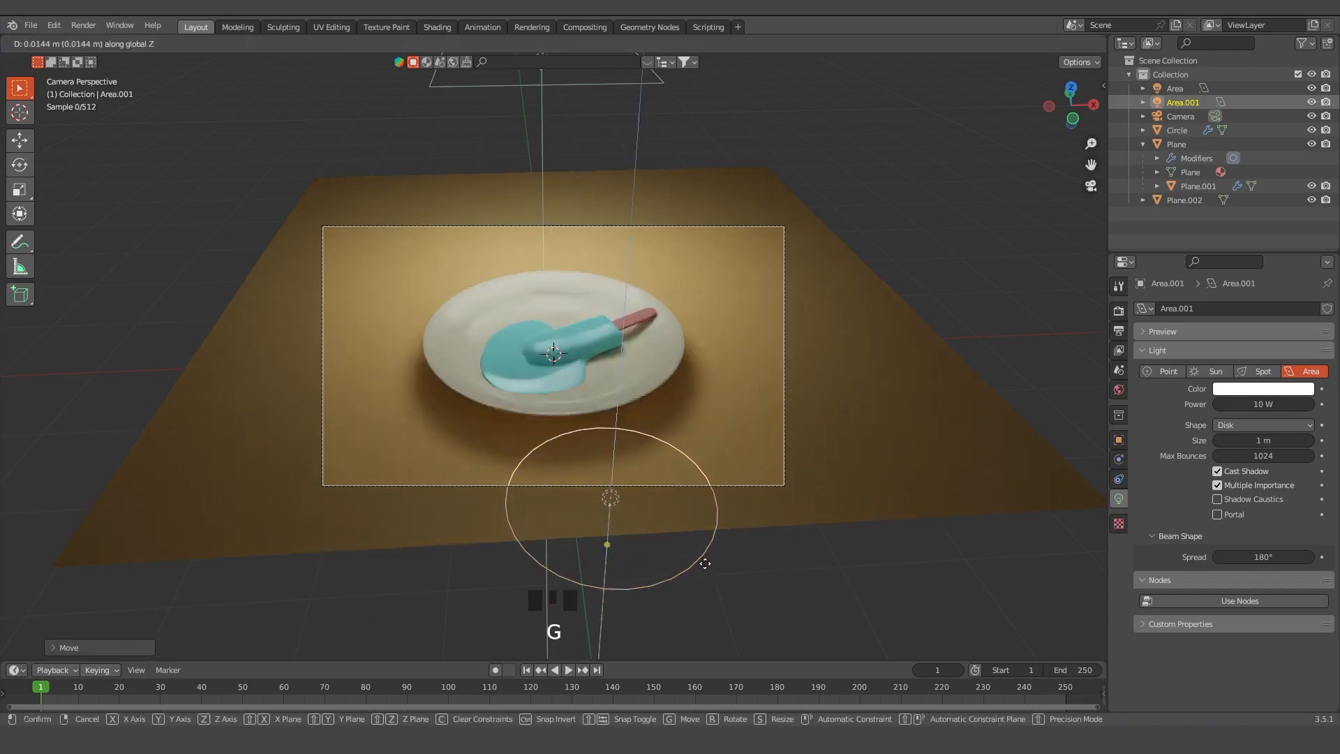
left_click(711, 426)
Set the disk area light's power to 33.8 W and its color to warm peach at hue 0.087 and saturation 0.587
left_click_drag(1264, 405, 1292, 404)
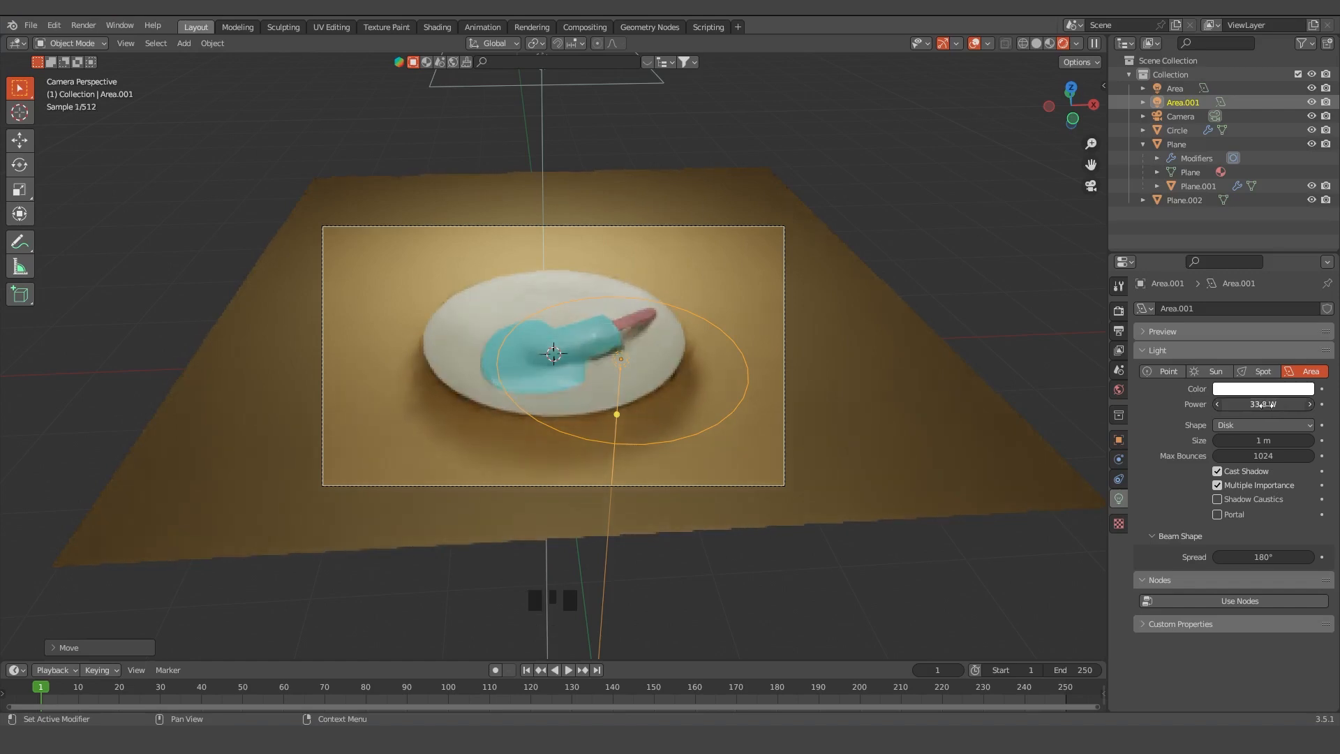
left_click(1264, 389)
left_click_drag(1231, 275, 1232, 263)
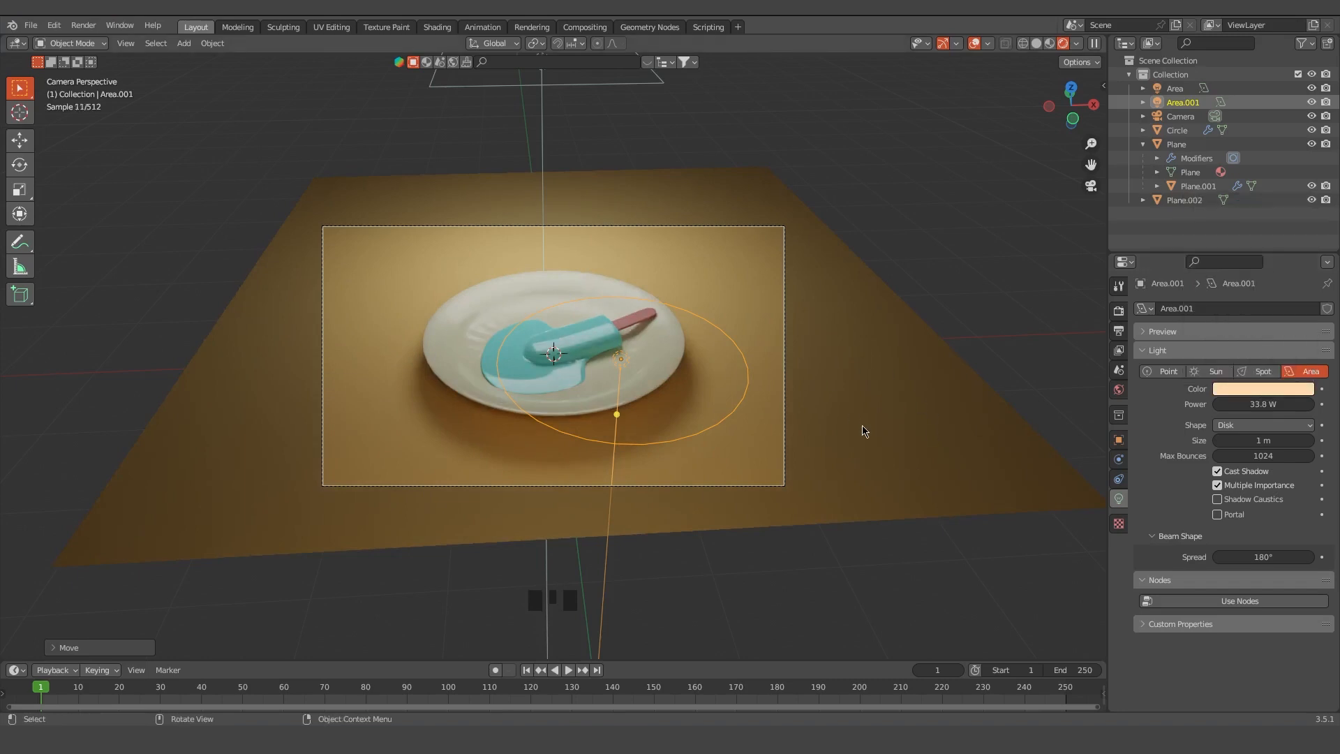
Reduce the power of the square area light behind the plate to 53.5 W
left_click(541, 78)
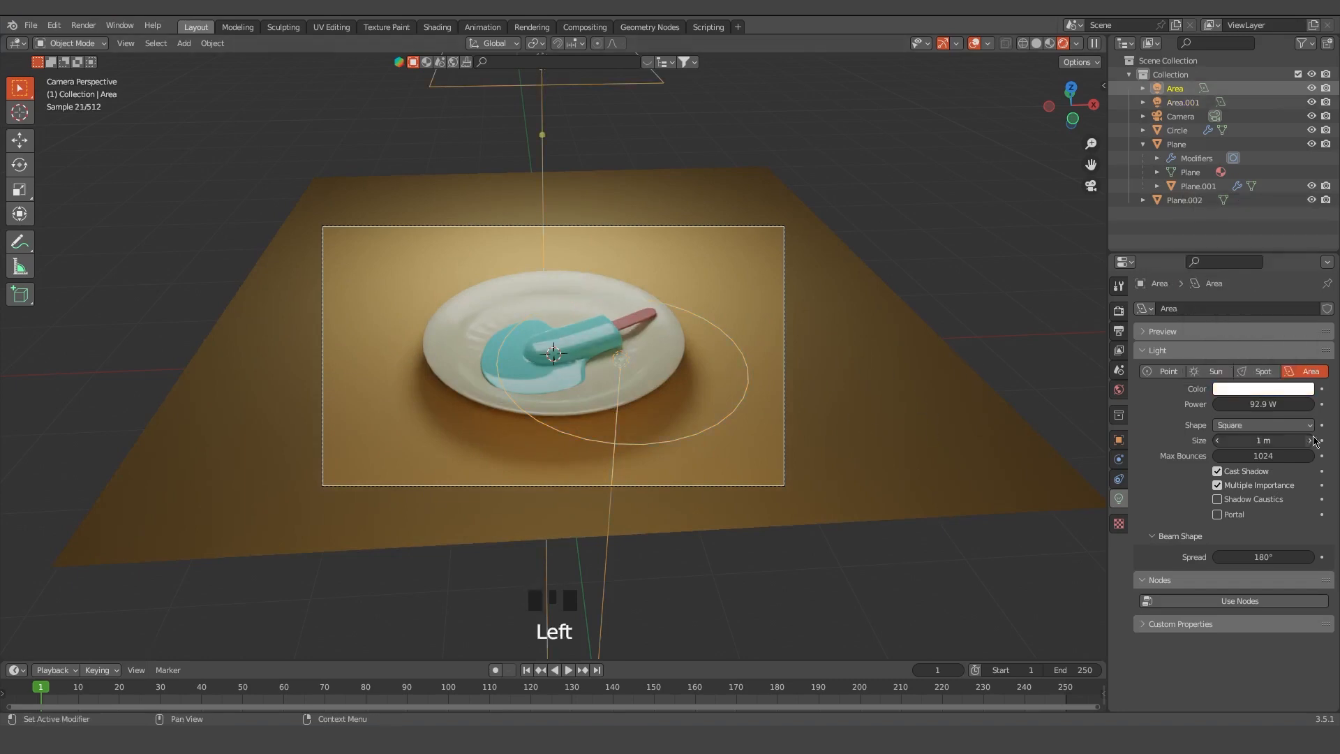
left_click(541, 104)
left_click_drag(1264, 404, 1258, 404)
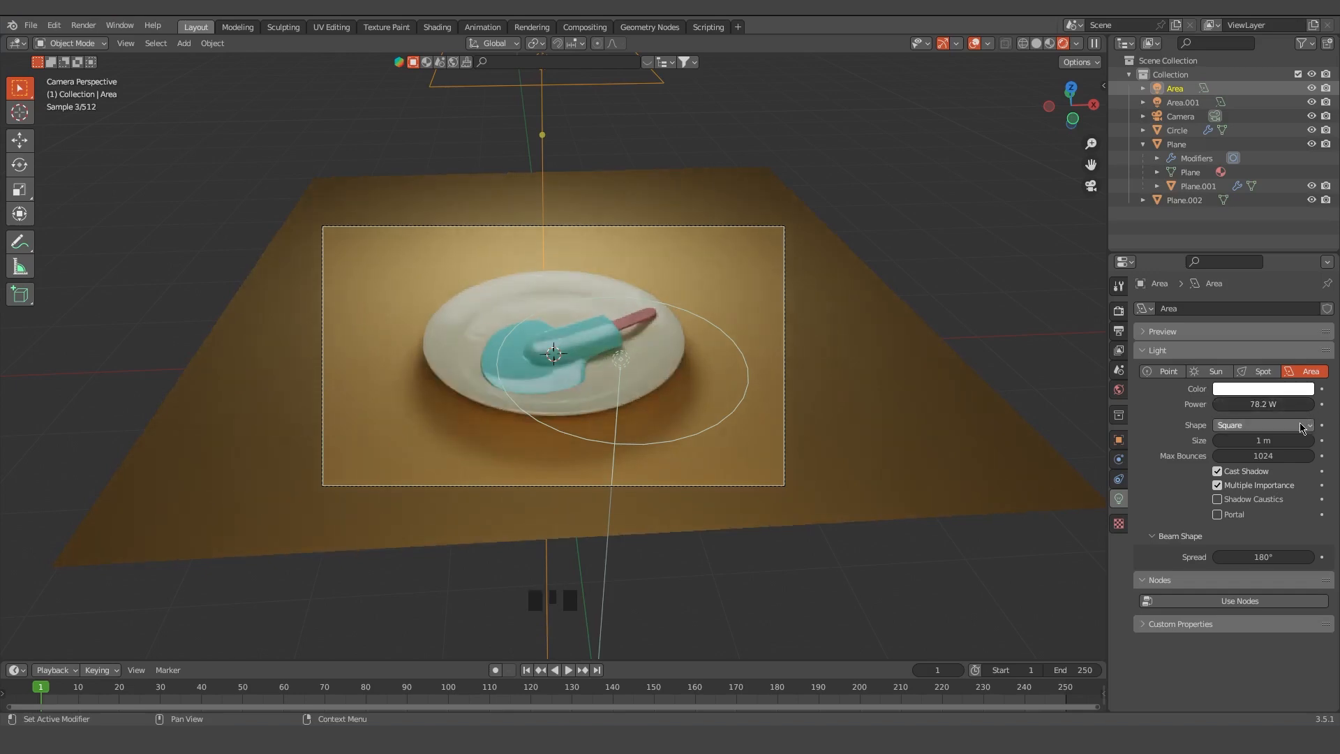
left_click(1270, 406)
type("52.2")
key("Return")
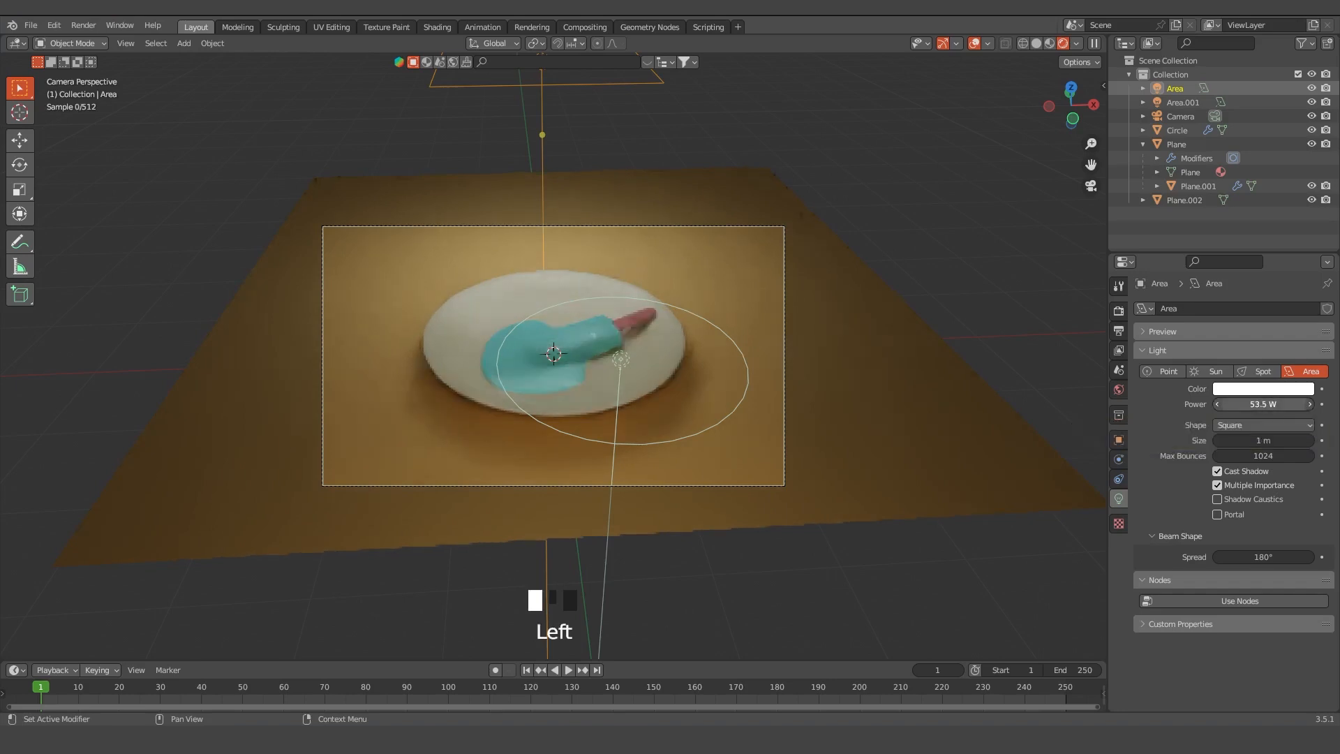
Duplicate the disk area light and move the copy about 2.9 m along Y behind the plate
key("shift+a")
mouse_move(564, 364)
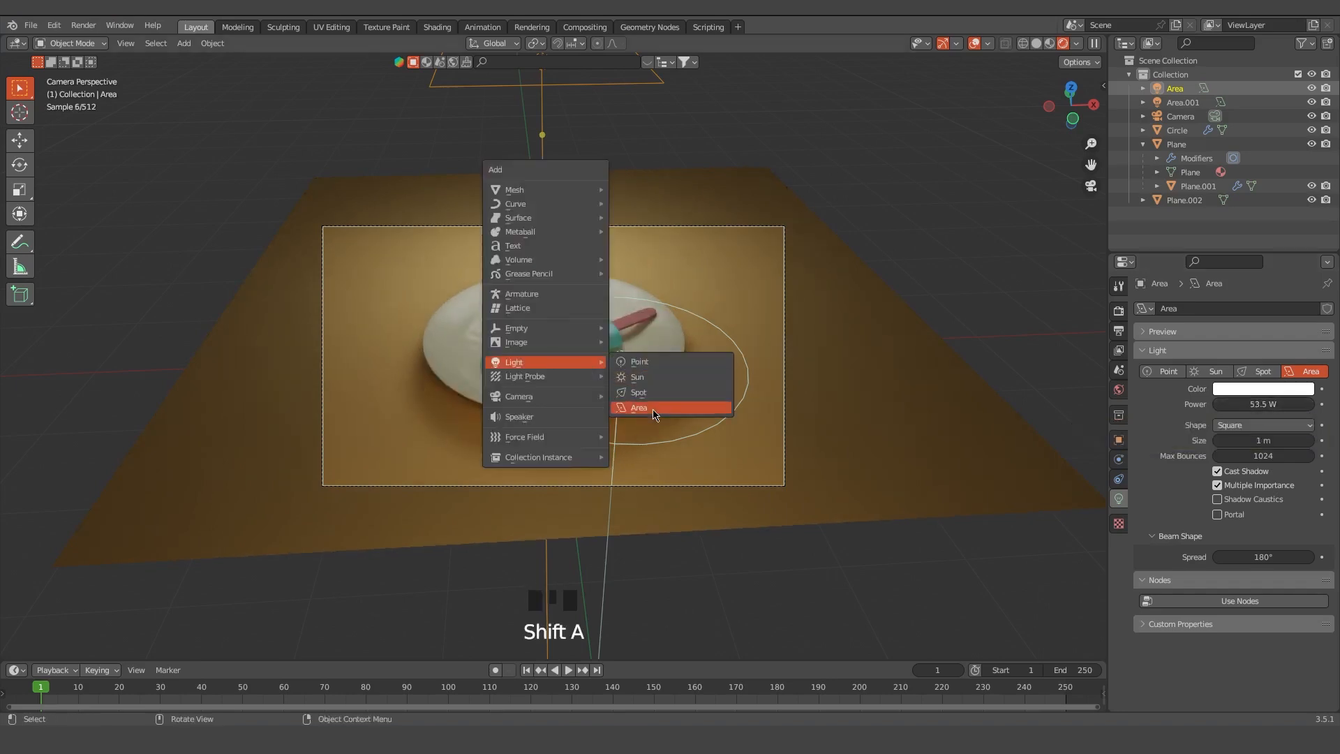
left_click(613, 486)
key("shift+d")
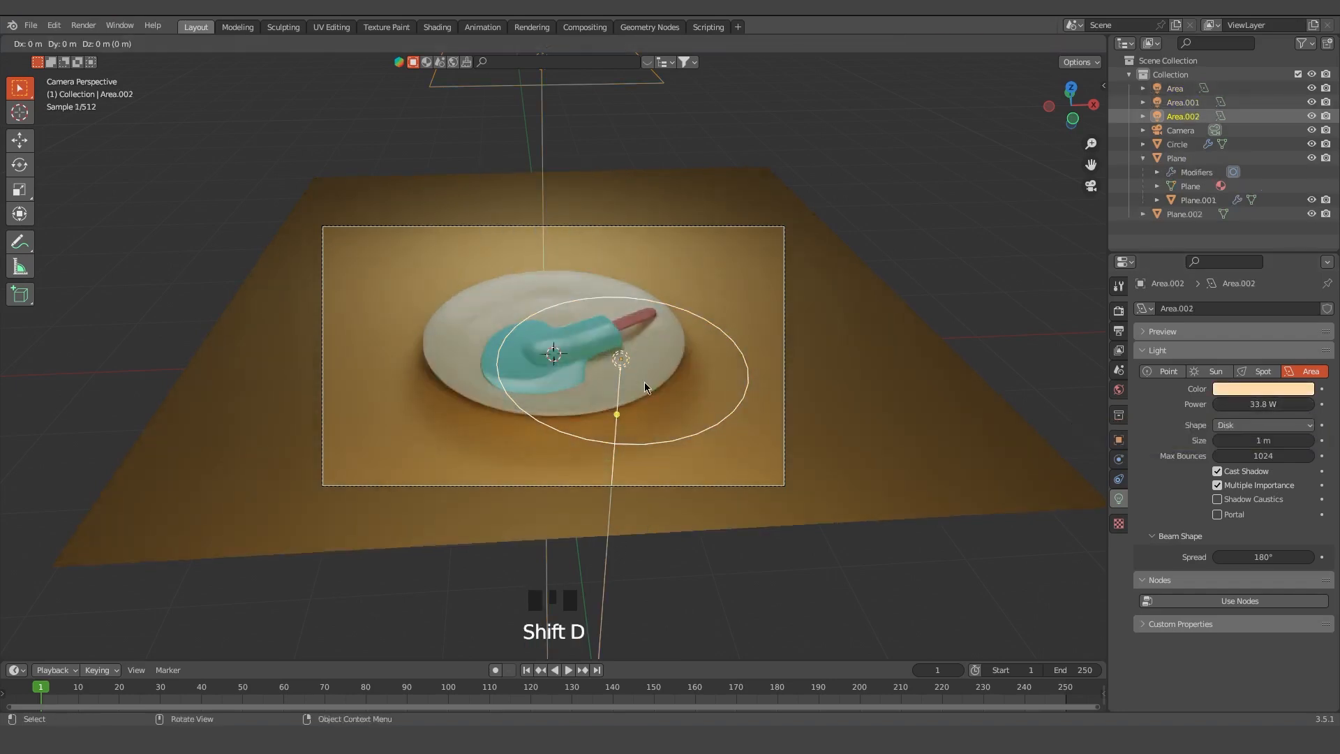
right_click(644, 384)
key("g")
key("y")
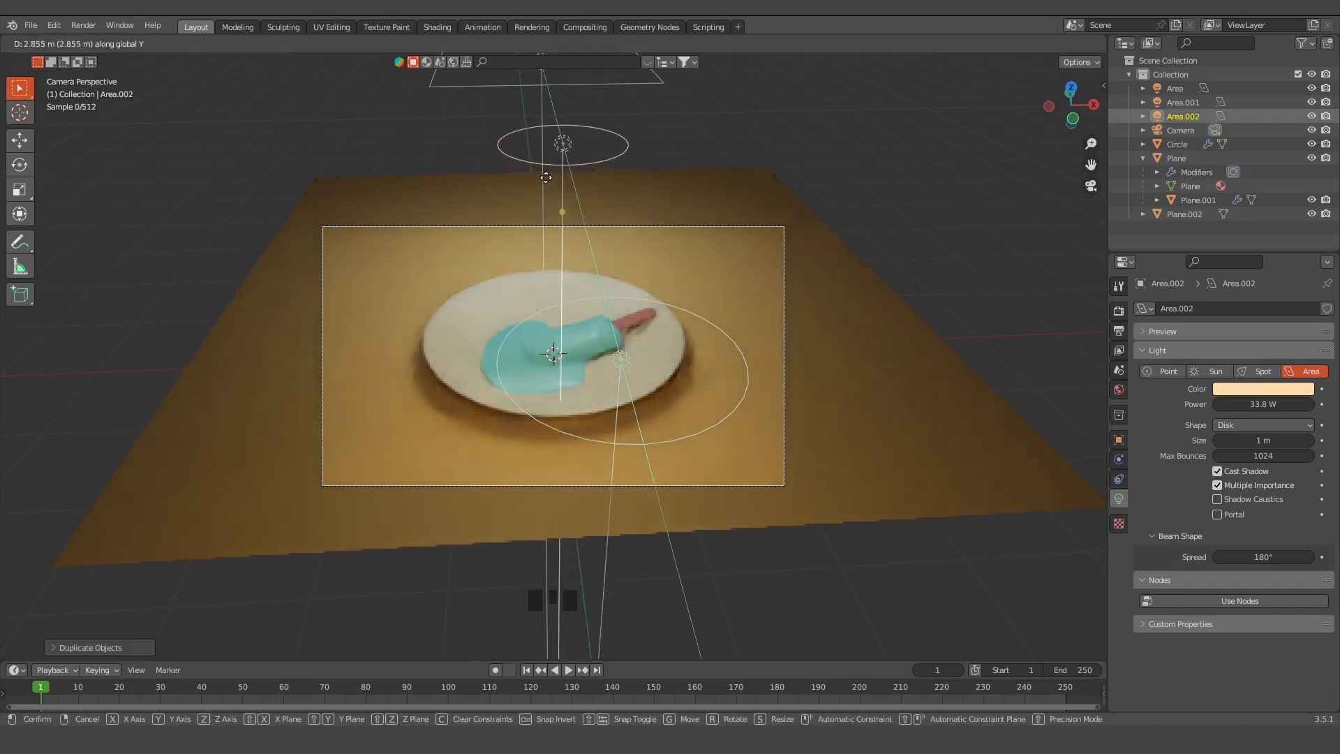
left_click(609, 323)
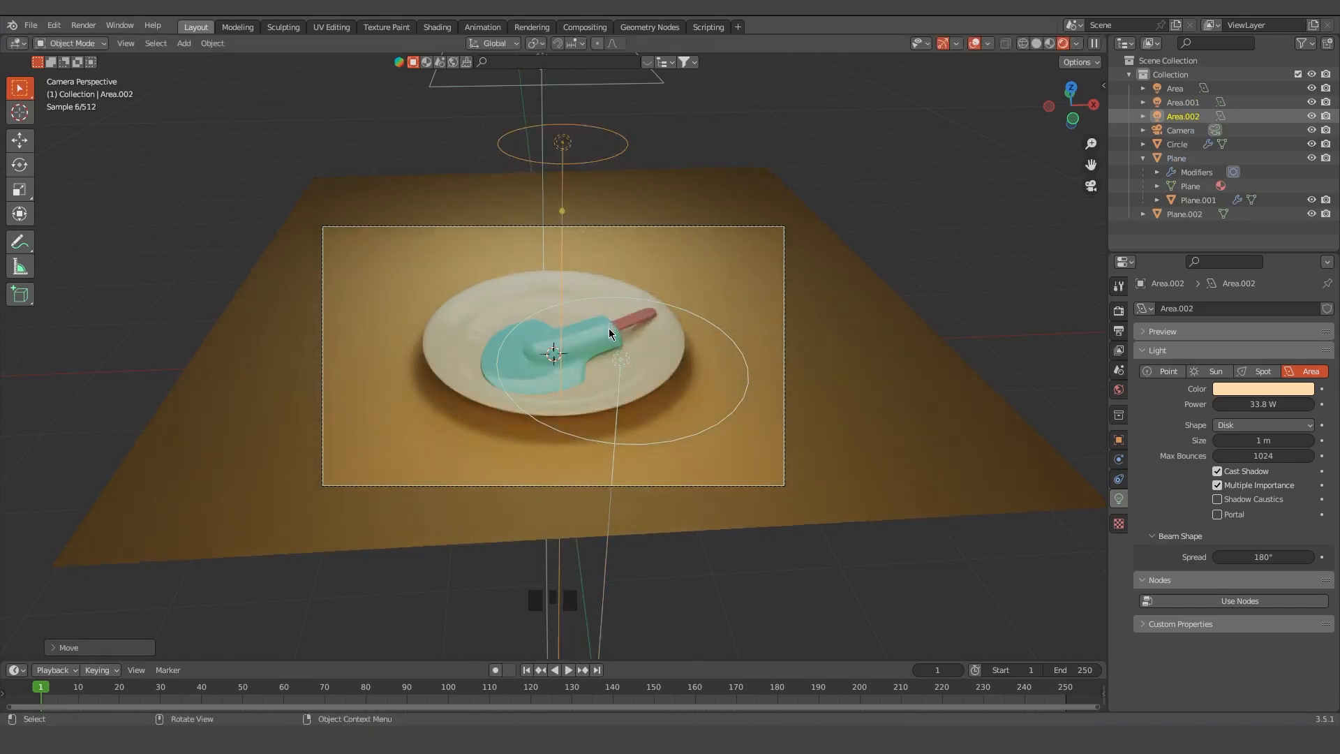
Lower the duplicated disk area light behind the plate about 0.6 m along Z
key("g")
key("z")
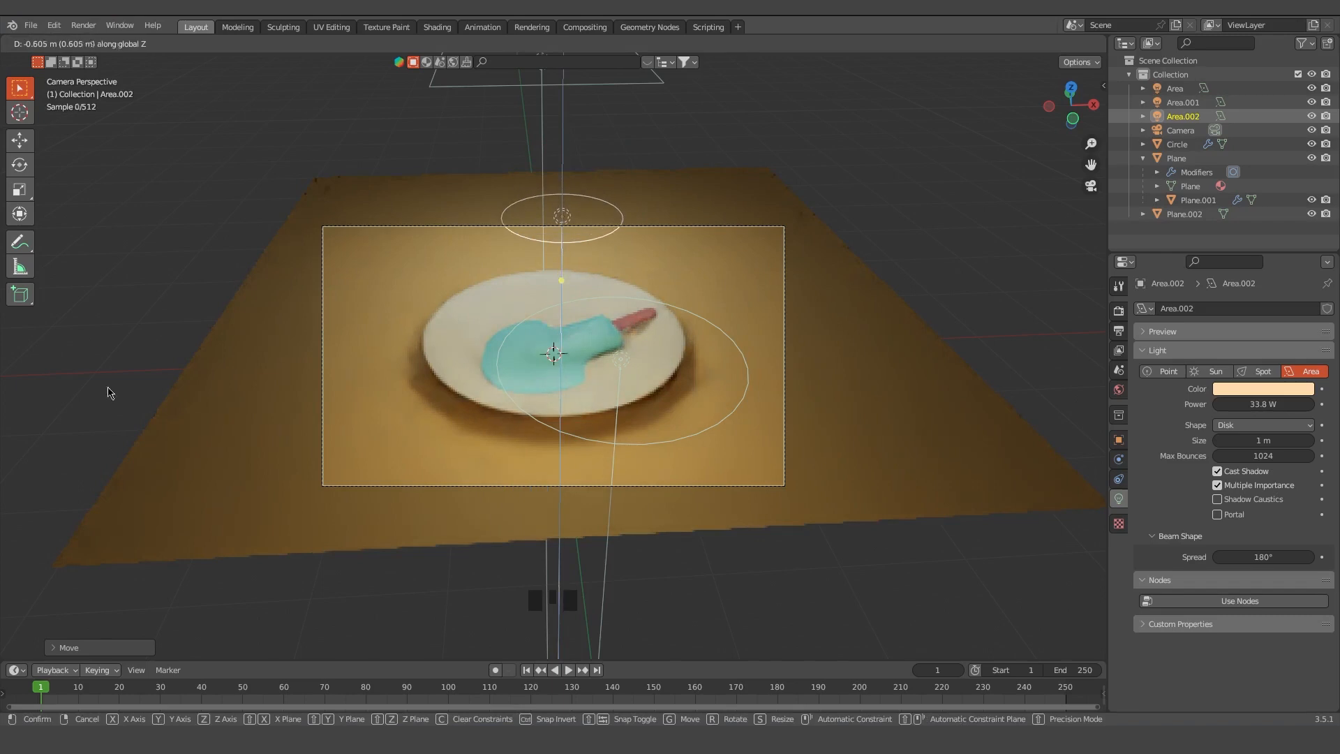
left_click(112, 391)
Change the duplicated disk area light's color to white by removing its saturation and set its power to 10 W
left_click(1245, 389)
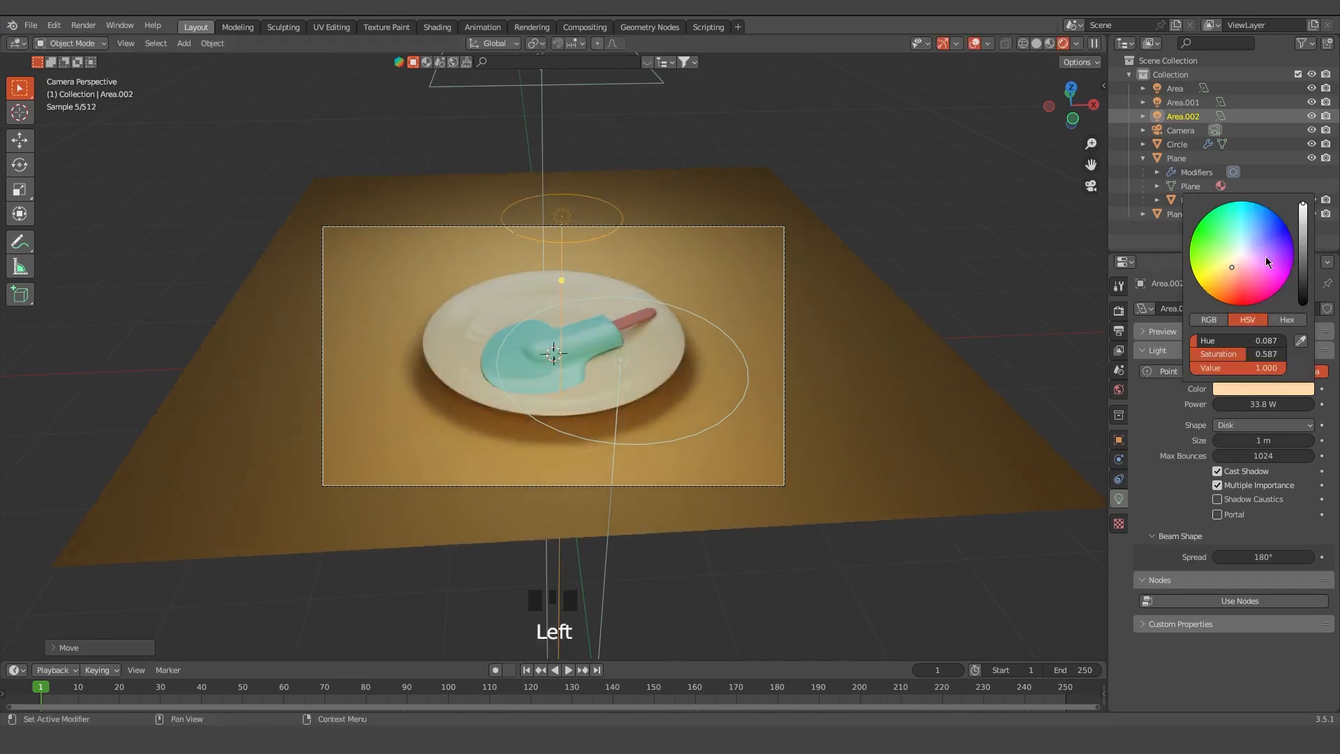
left_click_drag(1256, 354, 1211, 354)
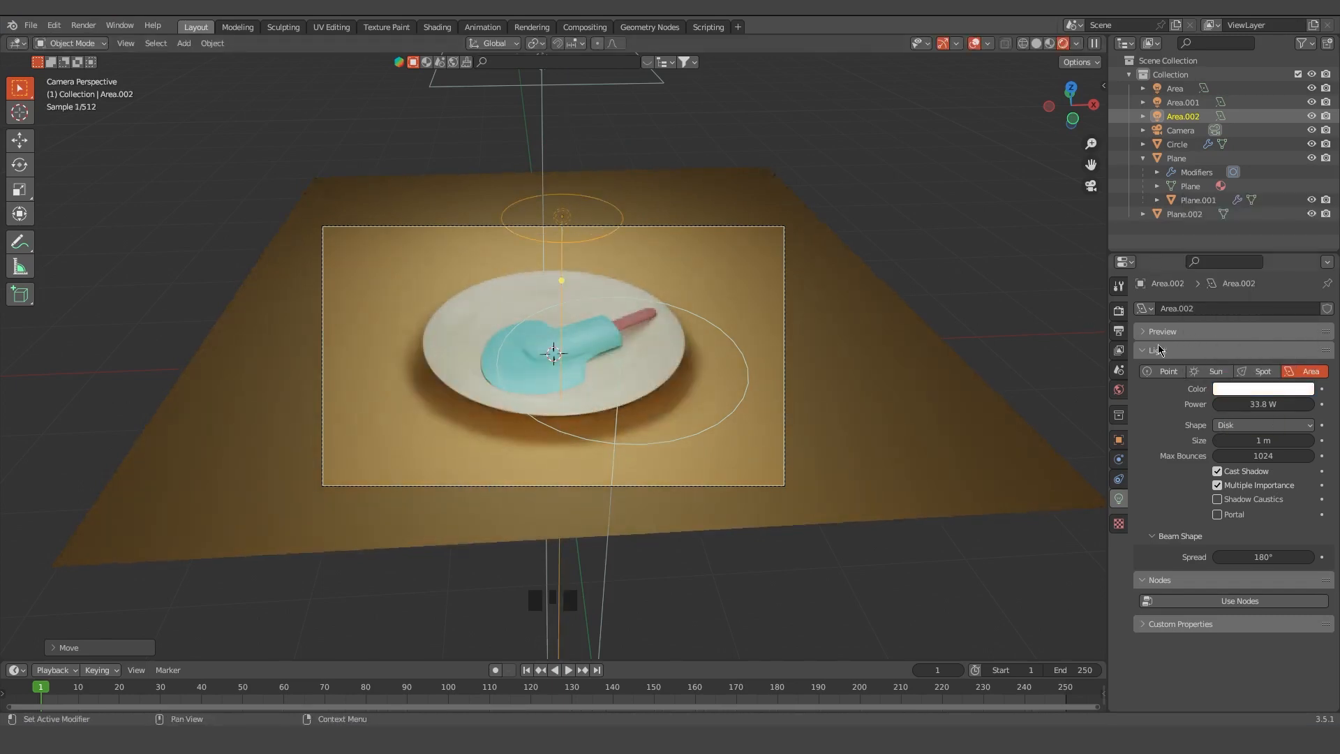
left_click(1274, 403)
type("10")
key("Return")
Move the white disk area light further back along Y, away from the camera, and return to the camera view
middle_click_drag(579, 233, 501, 193)
left_click(530, 220)
key("g")
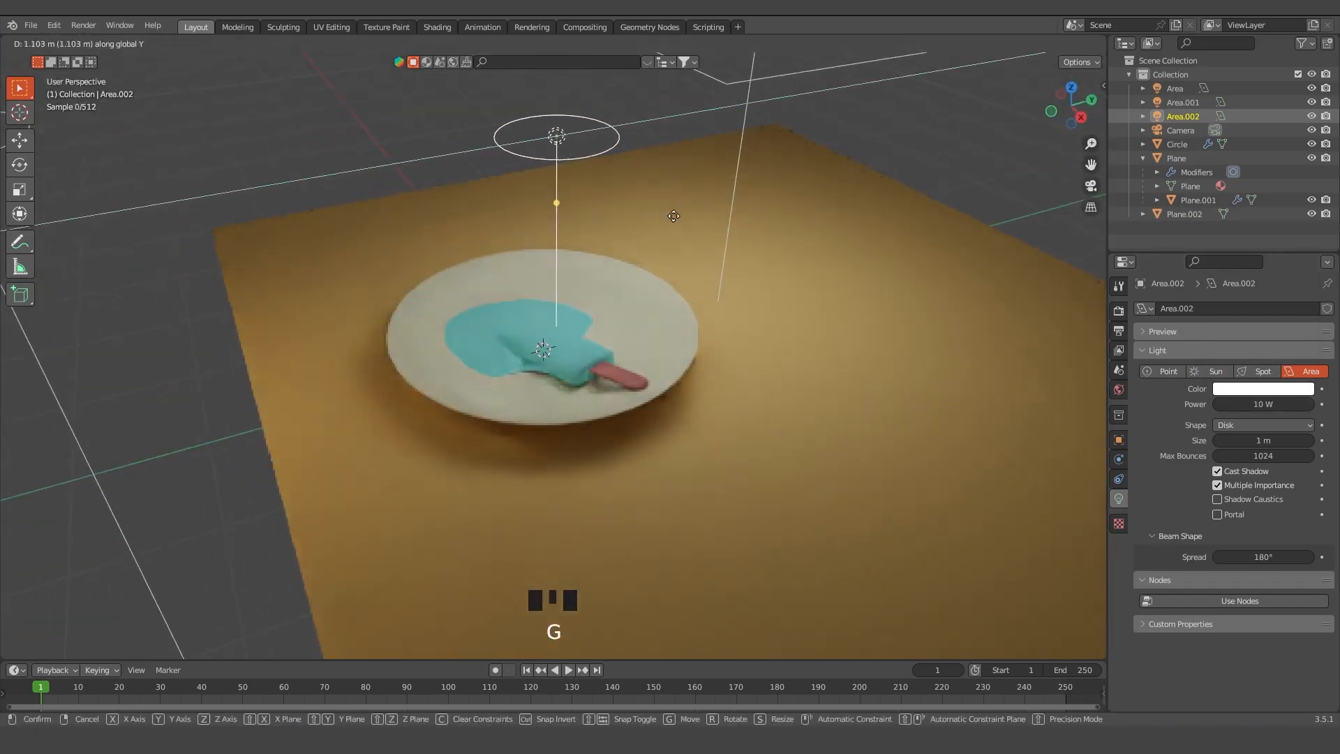
left_click(691, 212)
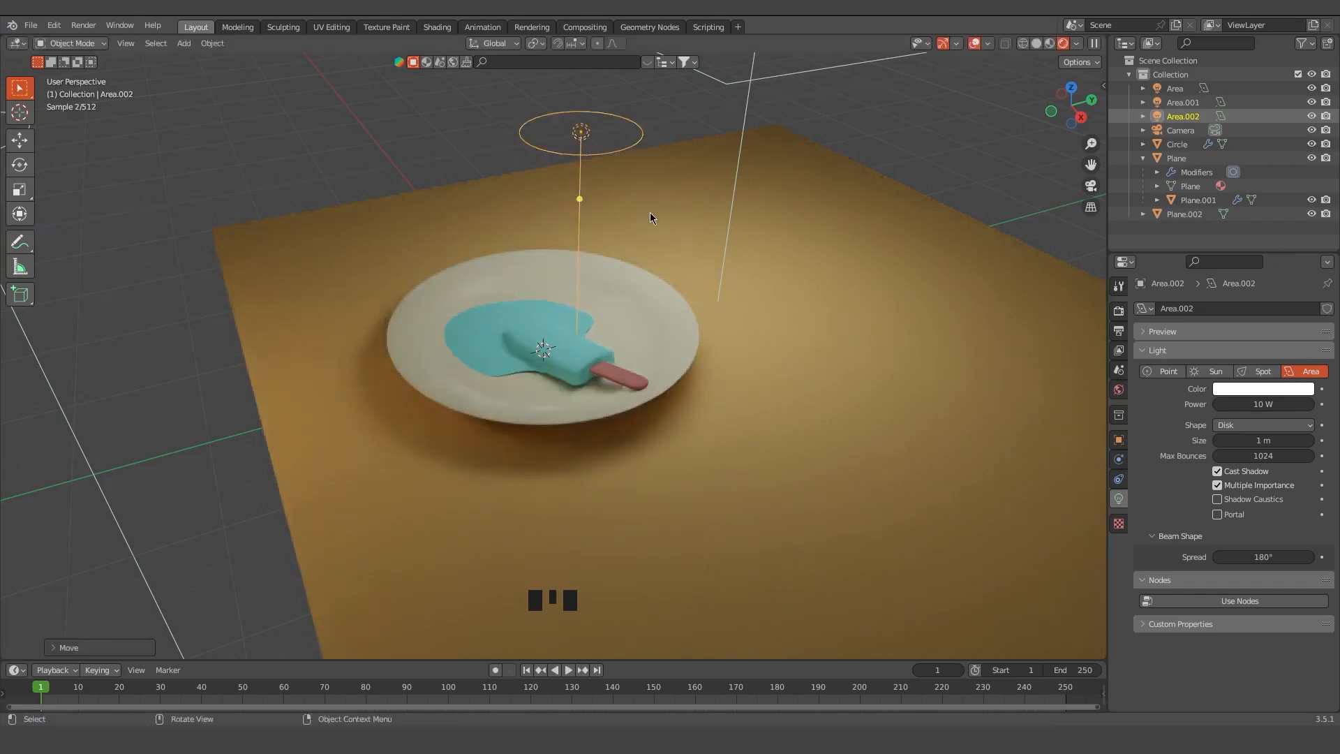
key("KP_0")
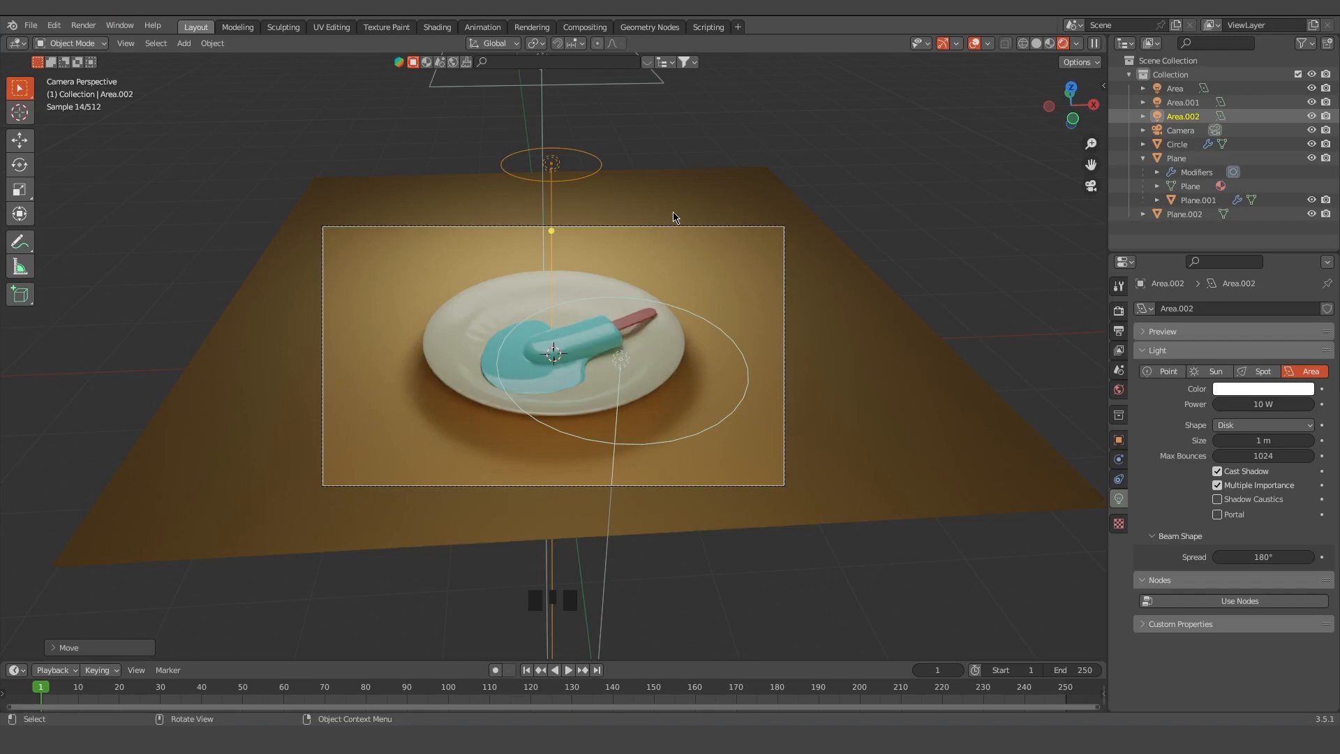
Set the scene's color management exposure to -0.755 and gamma to 0.969 in the render settings
left_click(1120, 312)
scroll(1203, 689, "down", 20)
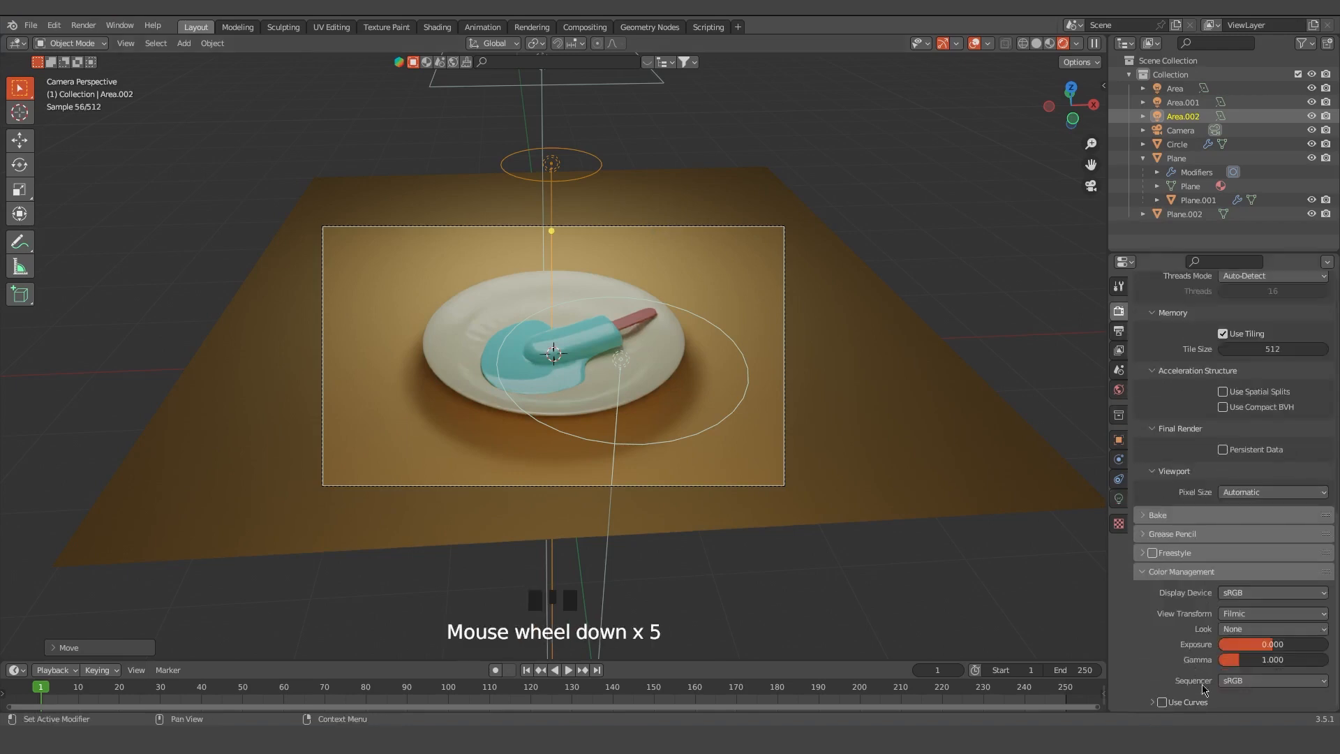
left_click_drag(1253, 643, 1225, 644)
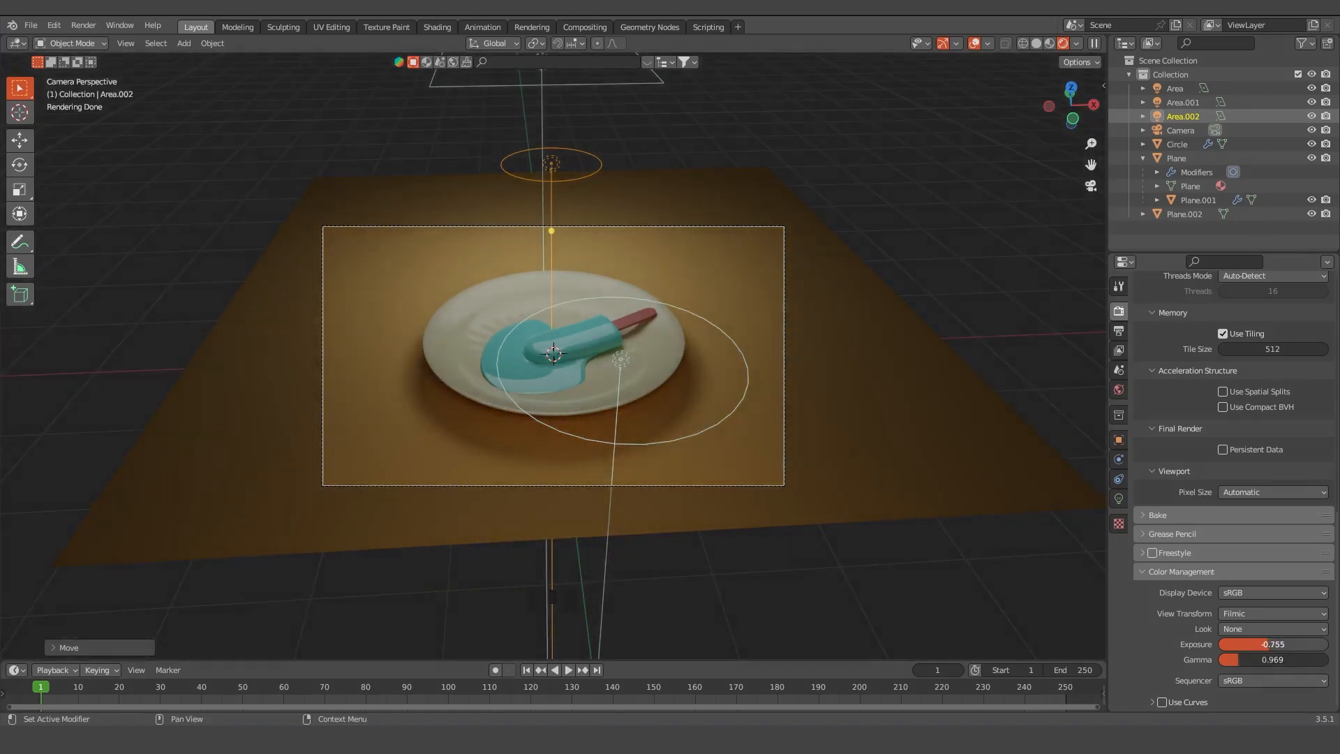
Set the power of the white disk area light behind the plate to 35.9 W and raise the light along Z
left_click(539, 79)
left_click(556, 169)
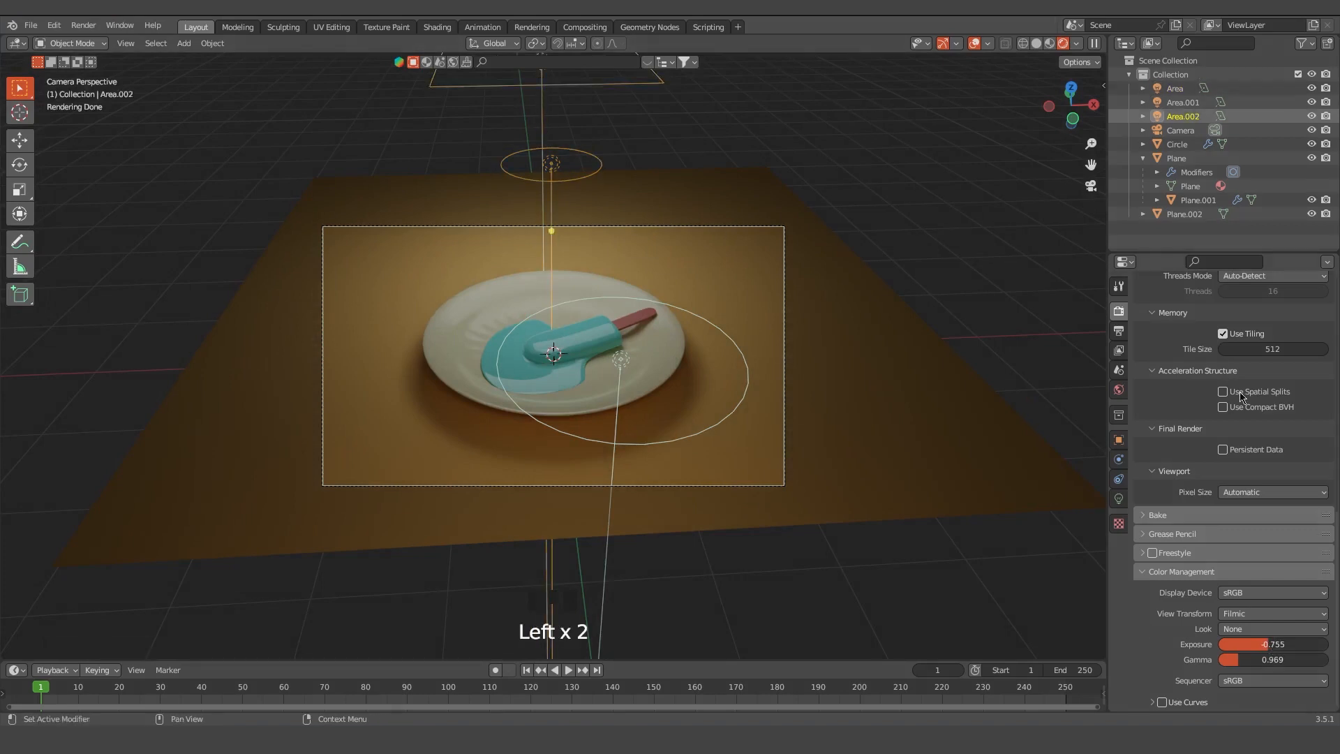
left_click(1119, 498)
left_click_drag(1243, 405, 1265, 404)
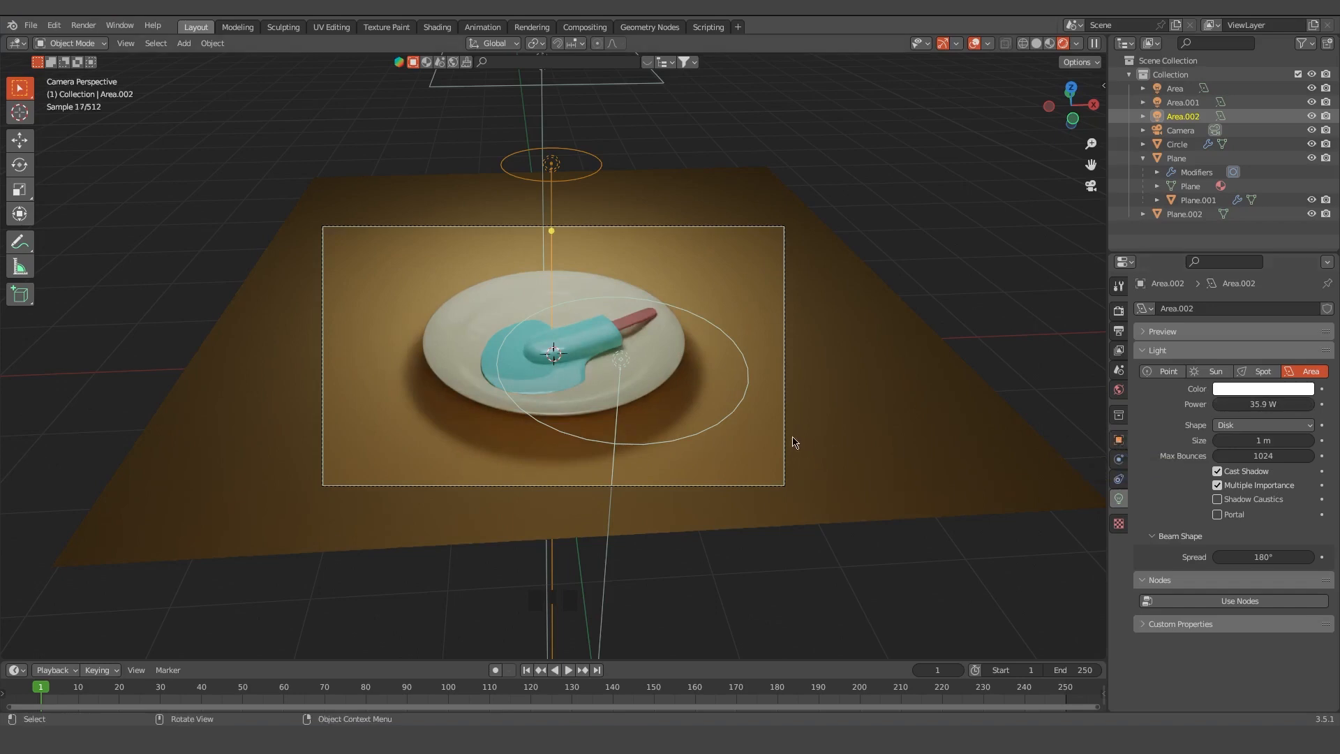
key("g")
key("z")
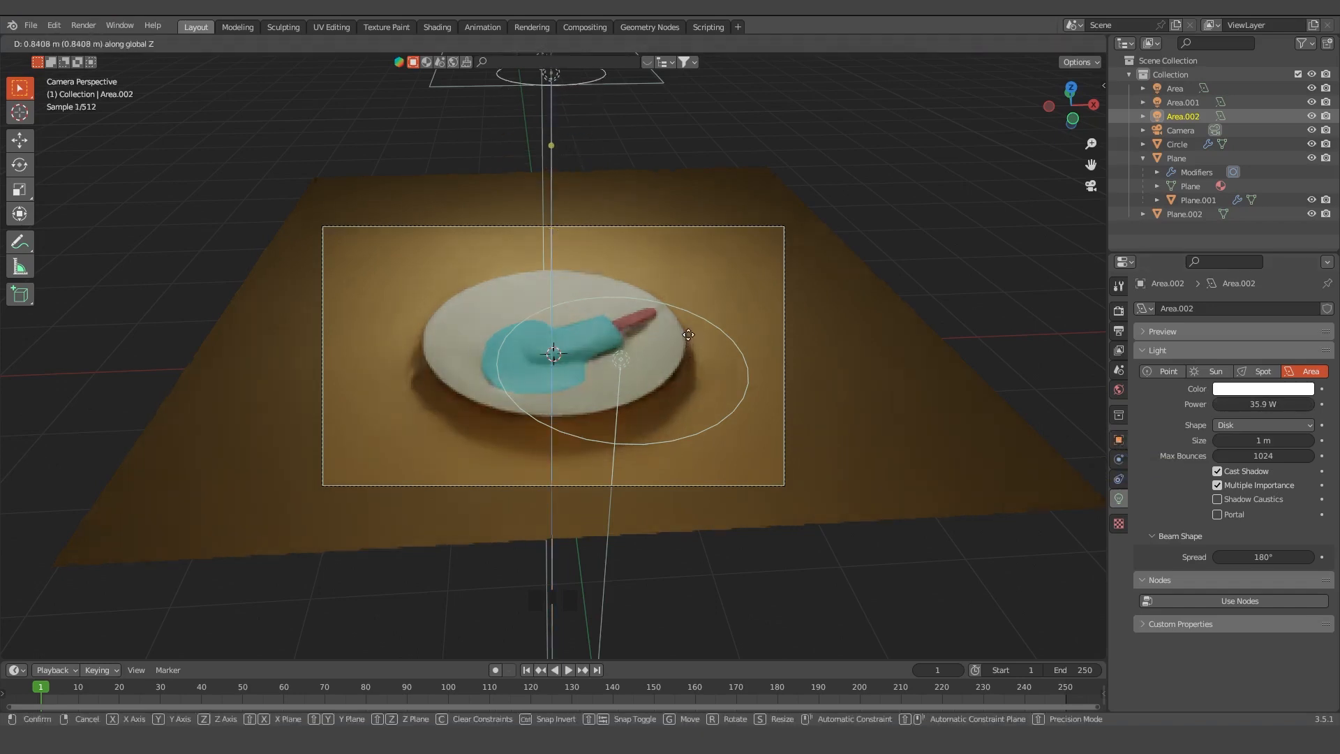
left_click(698, 380)
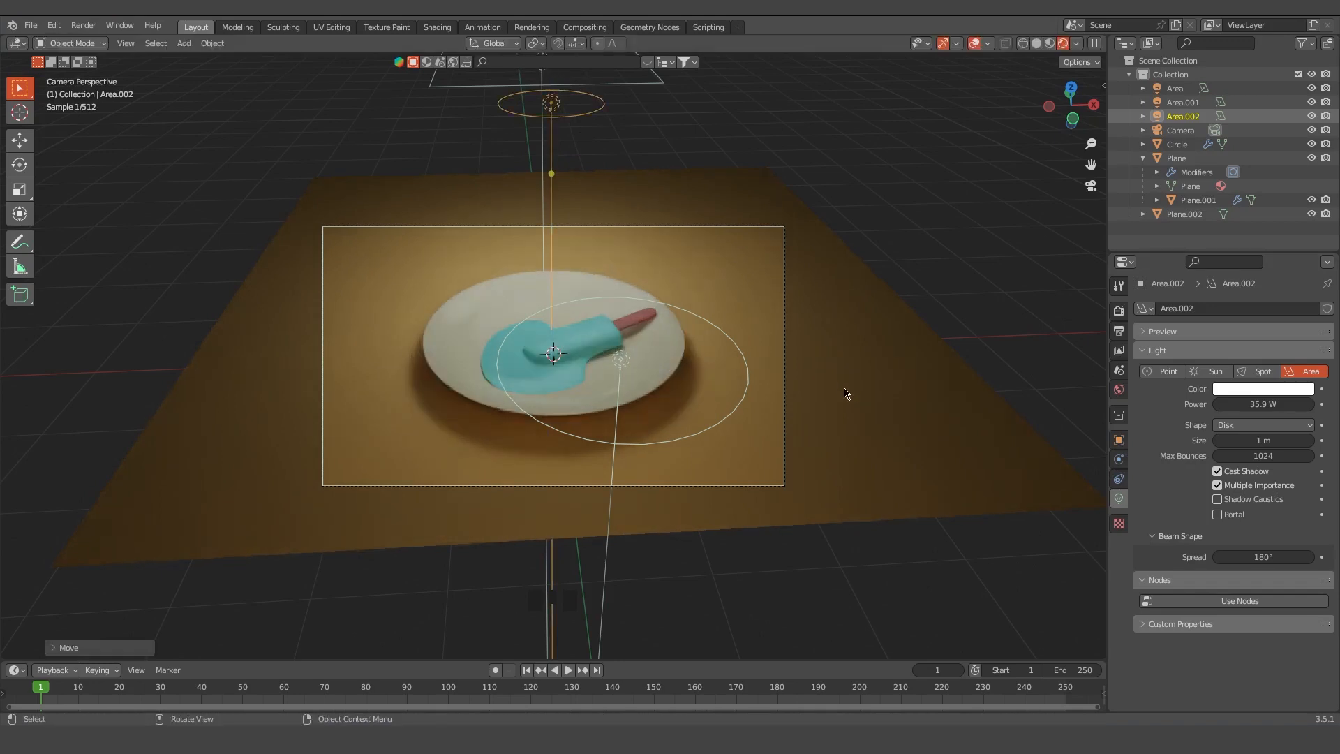